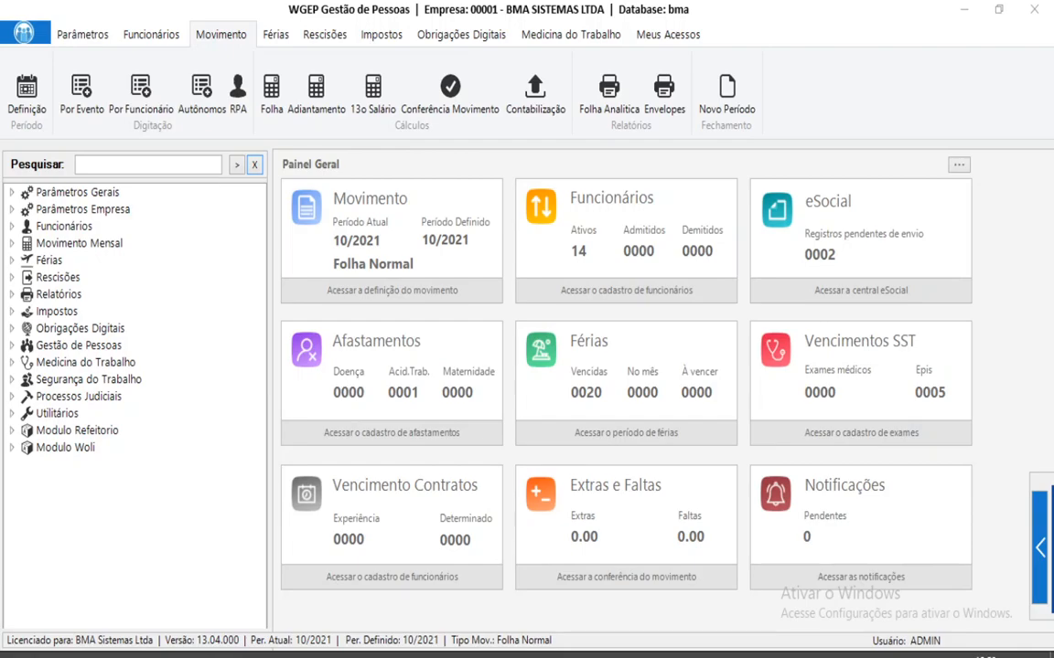
Switch to the WPE Ponto Eletrônico window from the Windows taskbar.
mouse_move(395, 656)
click(395, 595)
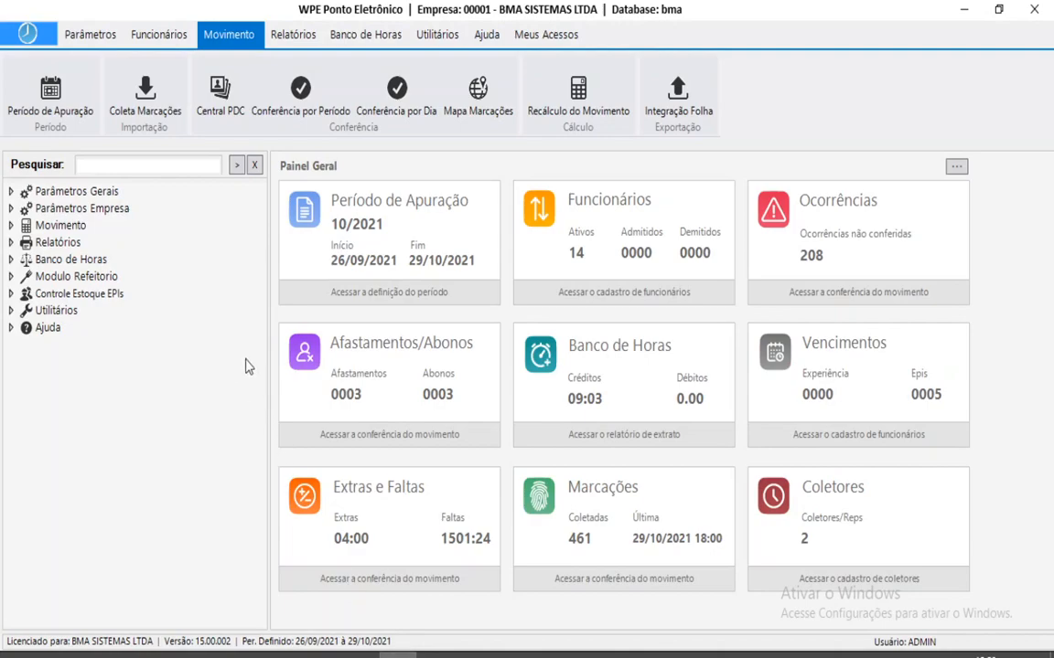
Open the Tipos Refeições register under Modulo Refeitorio.
click(77, 278)
double_click(77, 278)
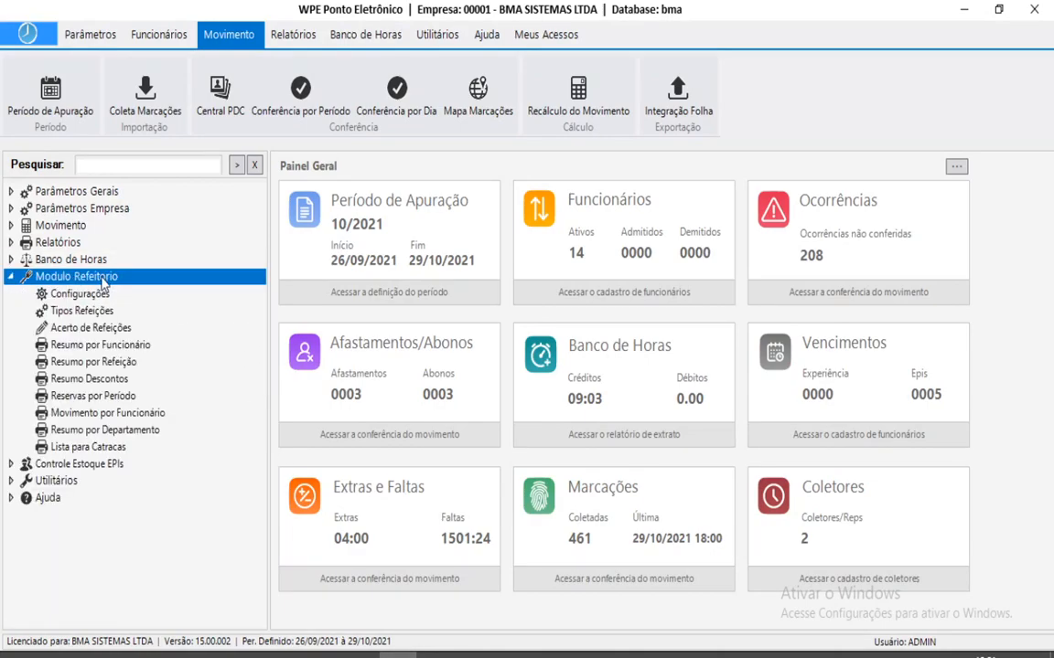
double_click(83, 311)
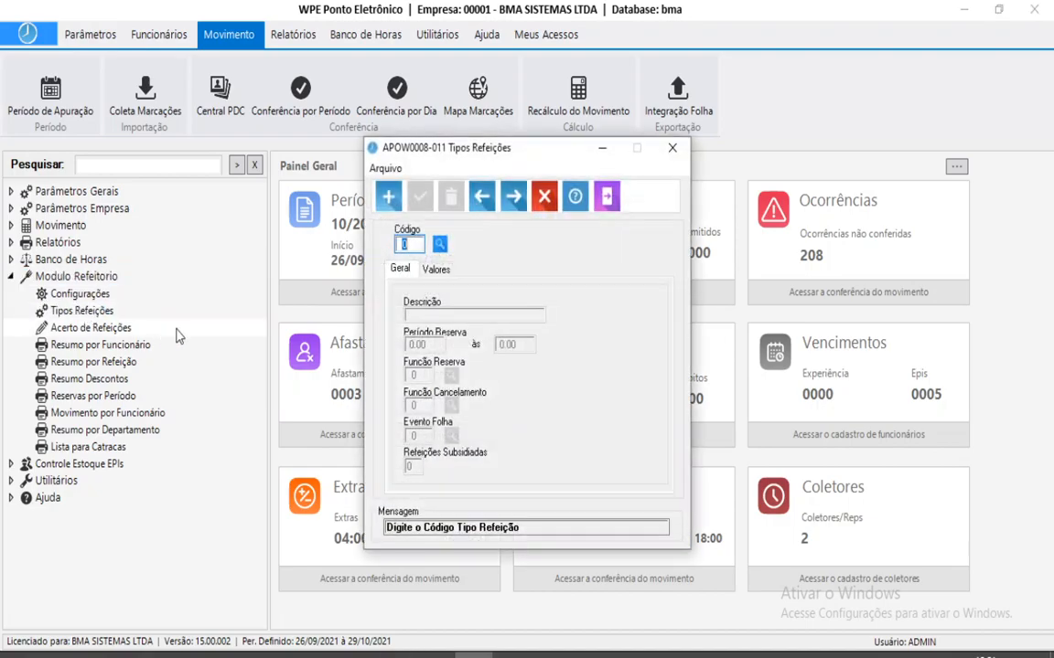
Enter meal type code 1, description ALMOÇO, with REFEICAO as the reservation function.
text(1)
key(Return)
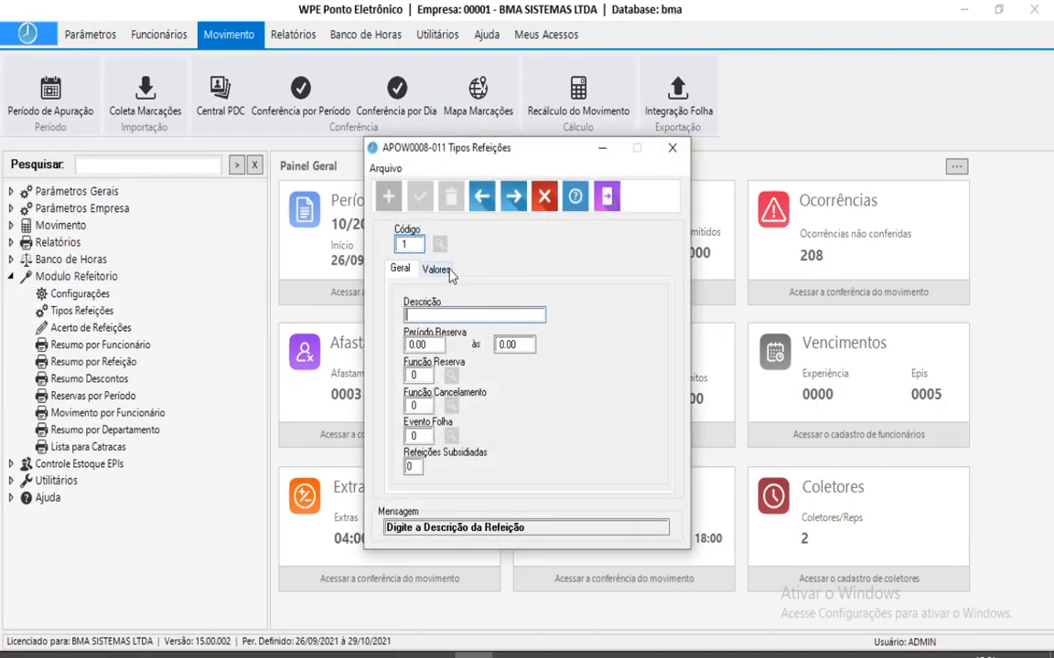
text(ALMO)
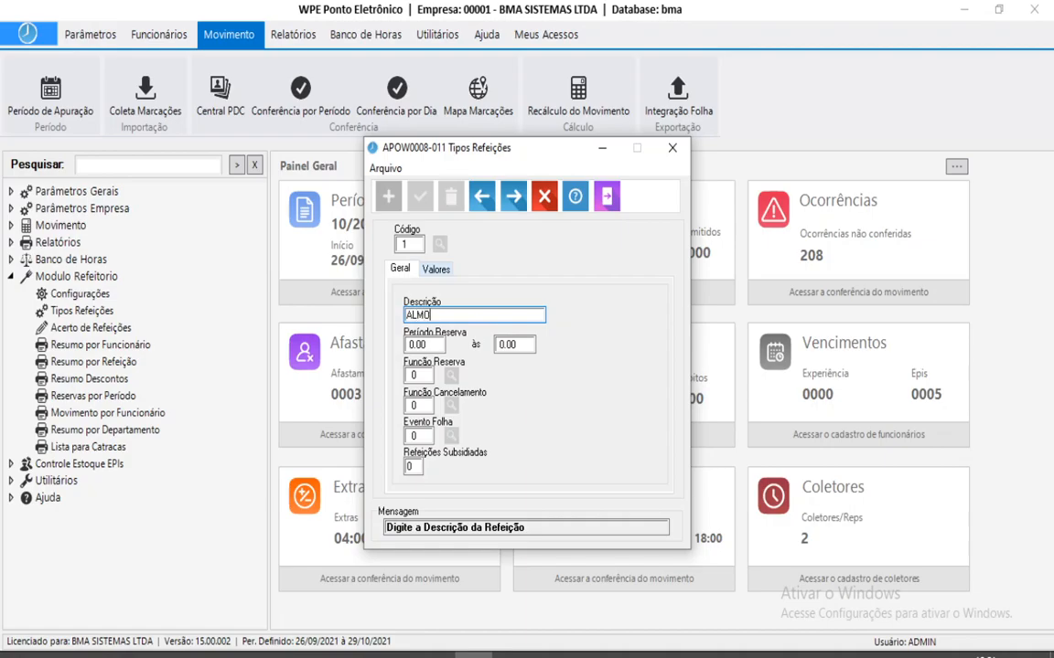
key(Return)
key(Return)
key(Return)
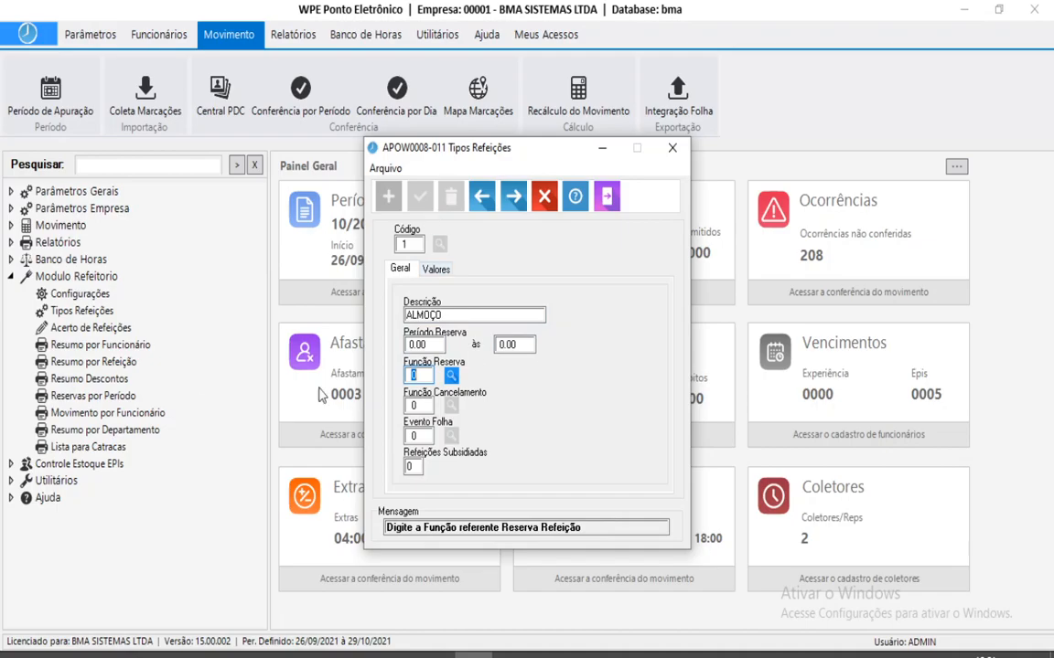
click(452, 378)
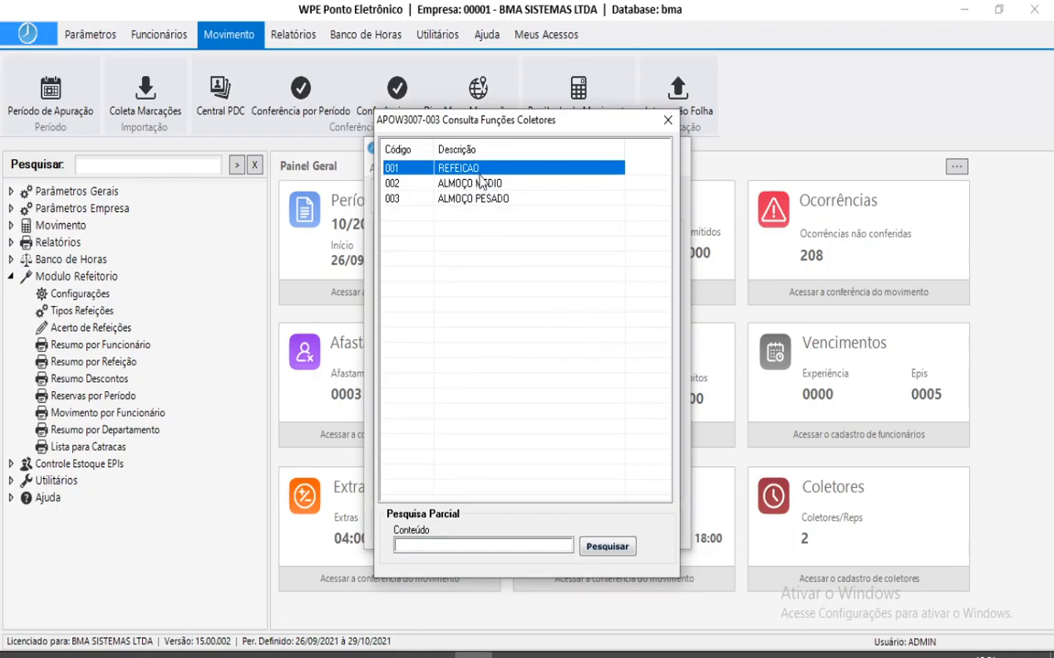
double_click(478, 170)
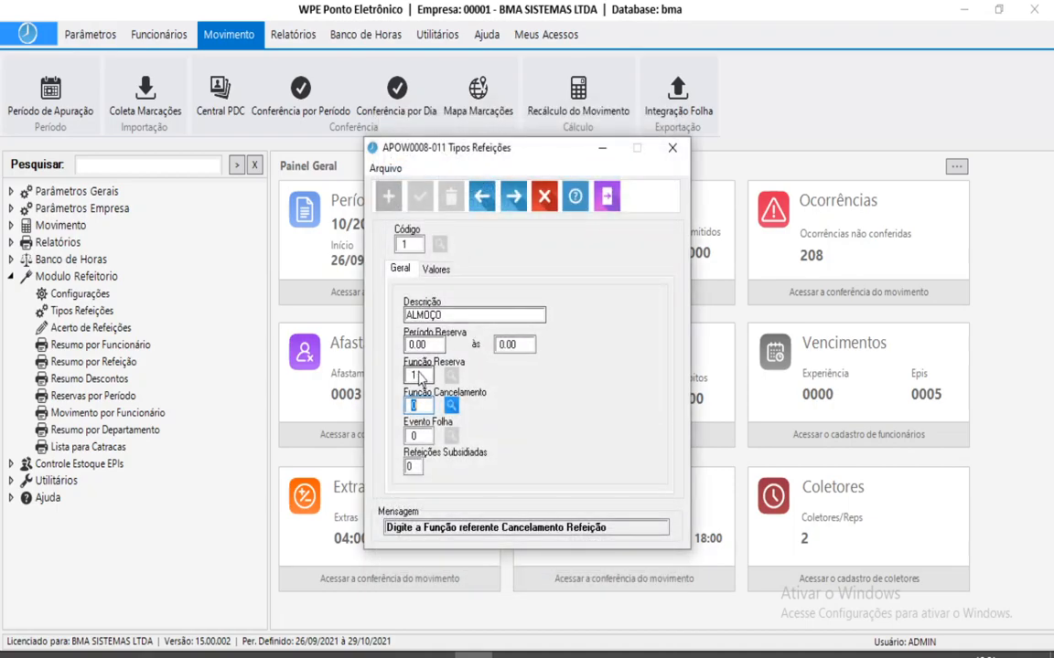
Open Funções Coletores under Parâmetros Gerais > Coletores, inspect function 1 REFEICAO, then close it.
click(90, 194)
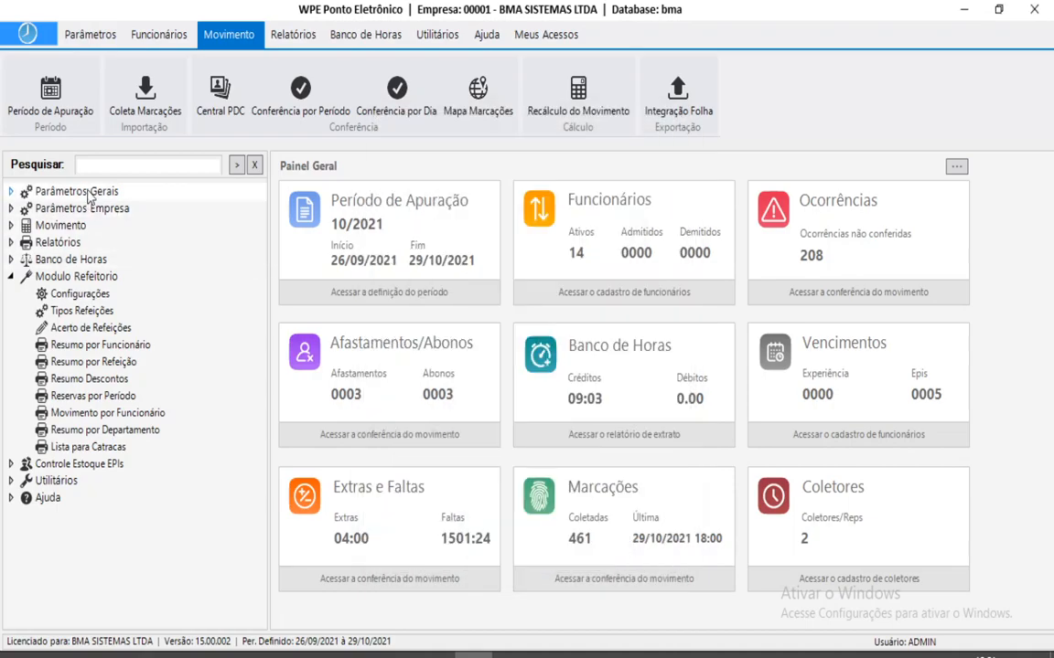
double_click(82, 191)
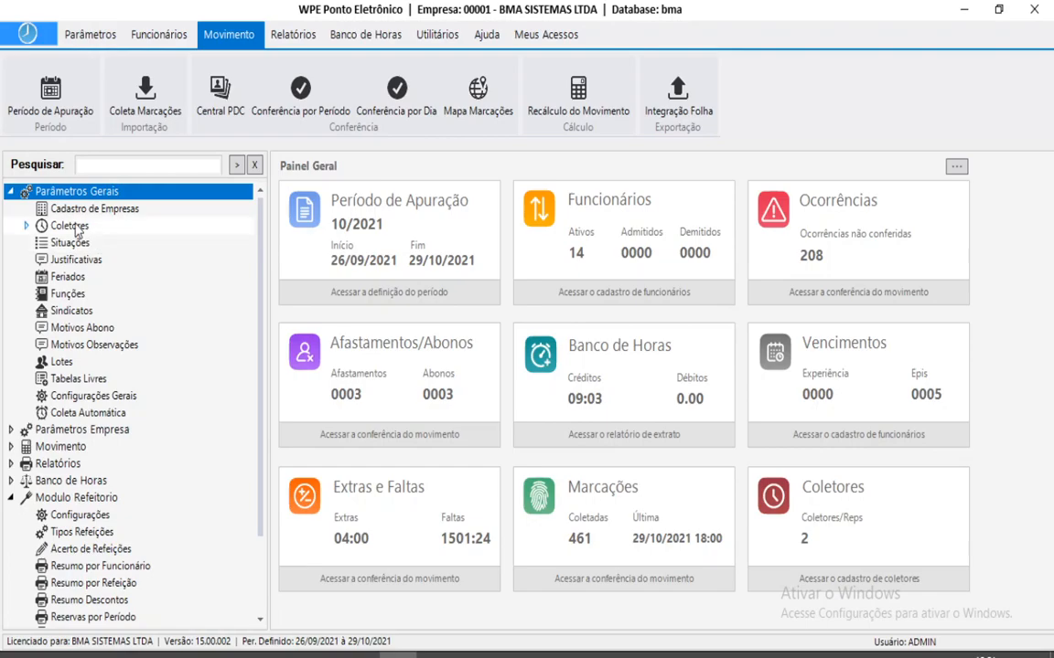
double_click(81, 226)
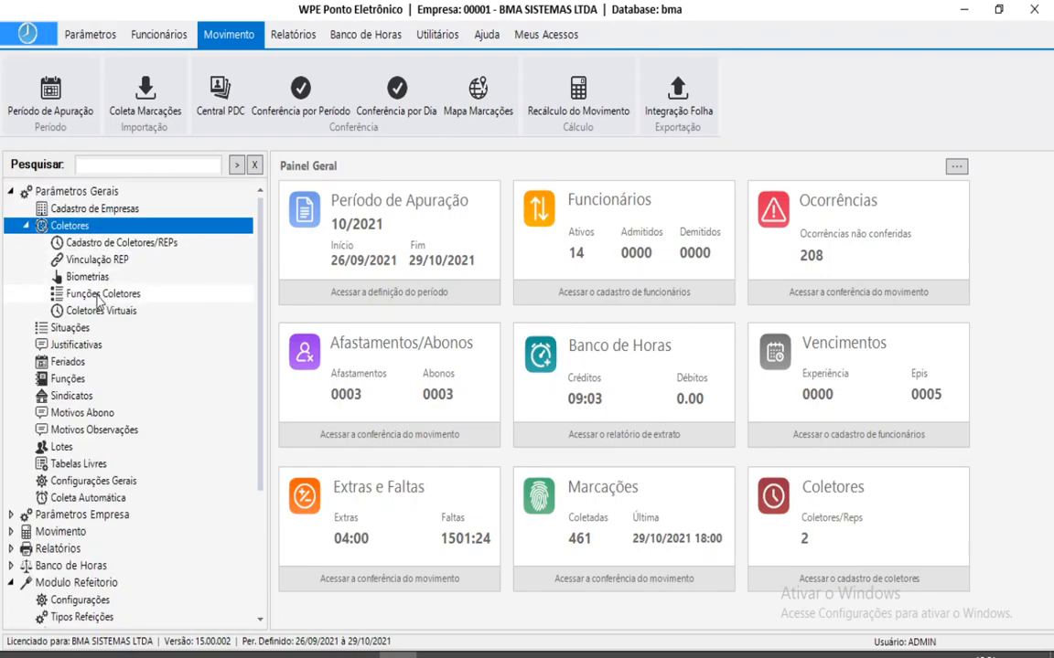
double_click(103, 293)
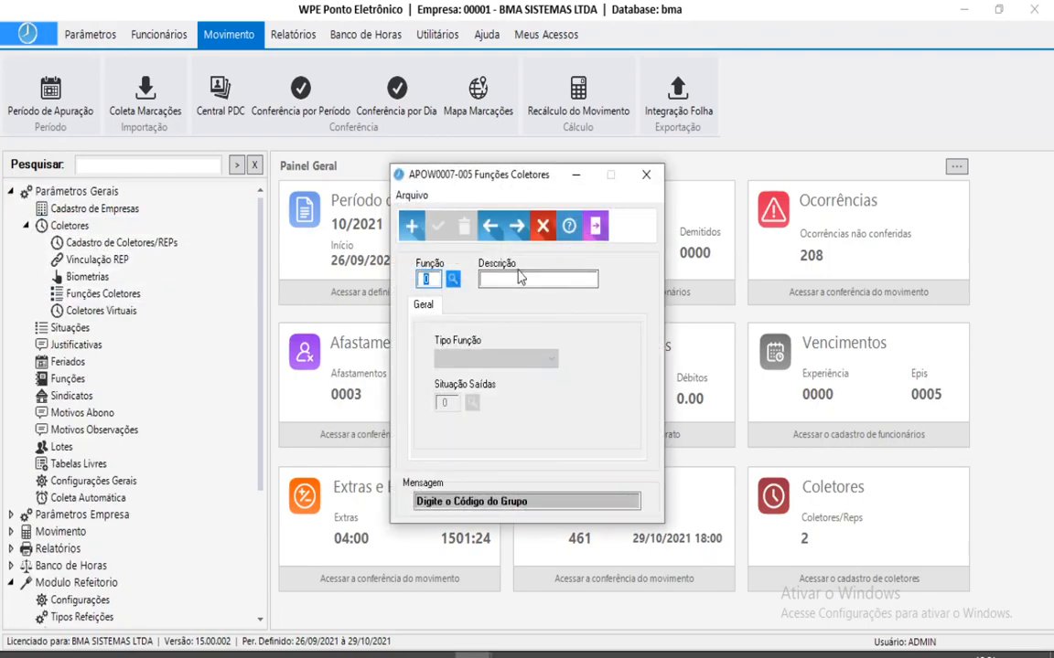
text(1)
key(Return)
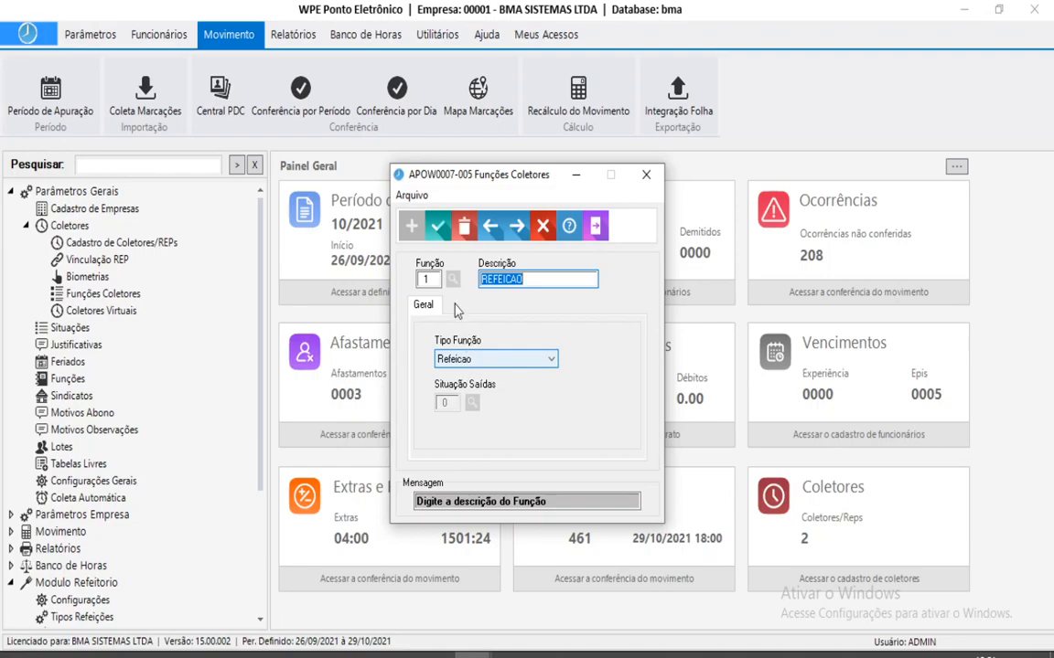
click(439, 228)
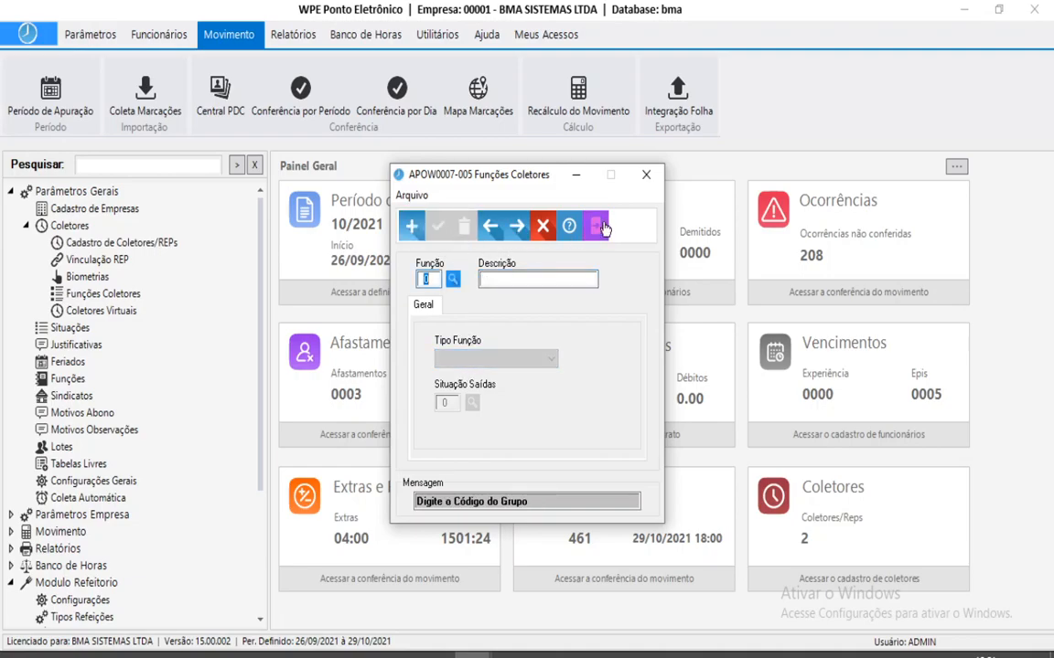
click(646, 174)
click(473, 655)
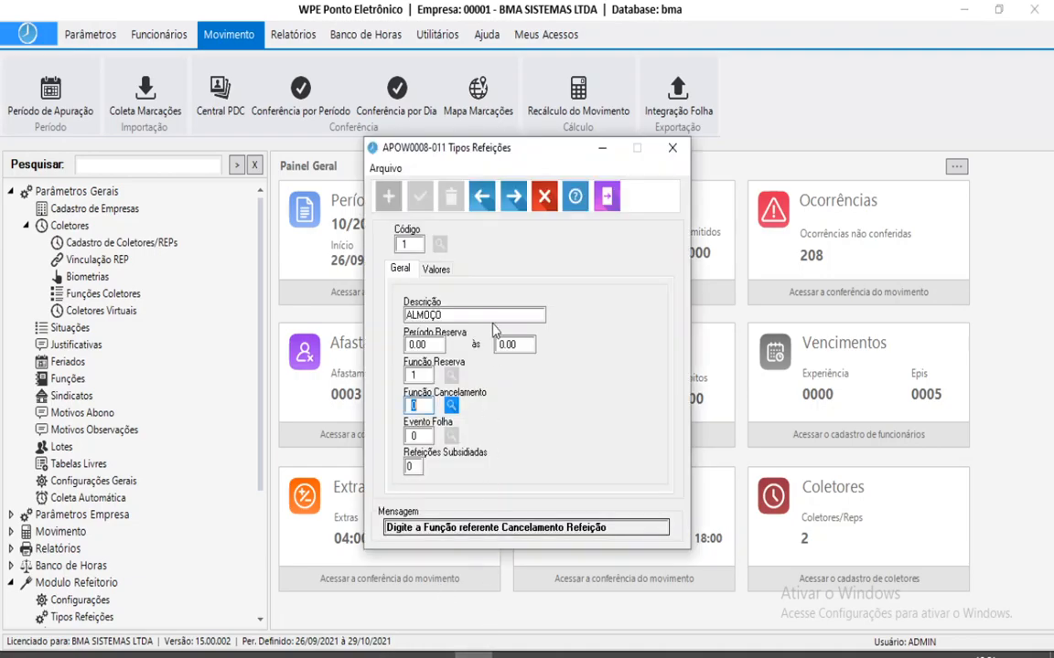
click(425, 380)
key(Return)
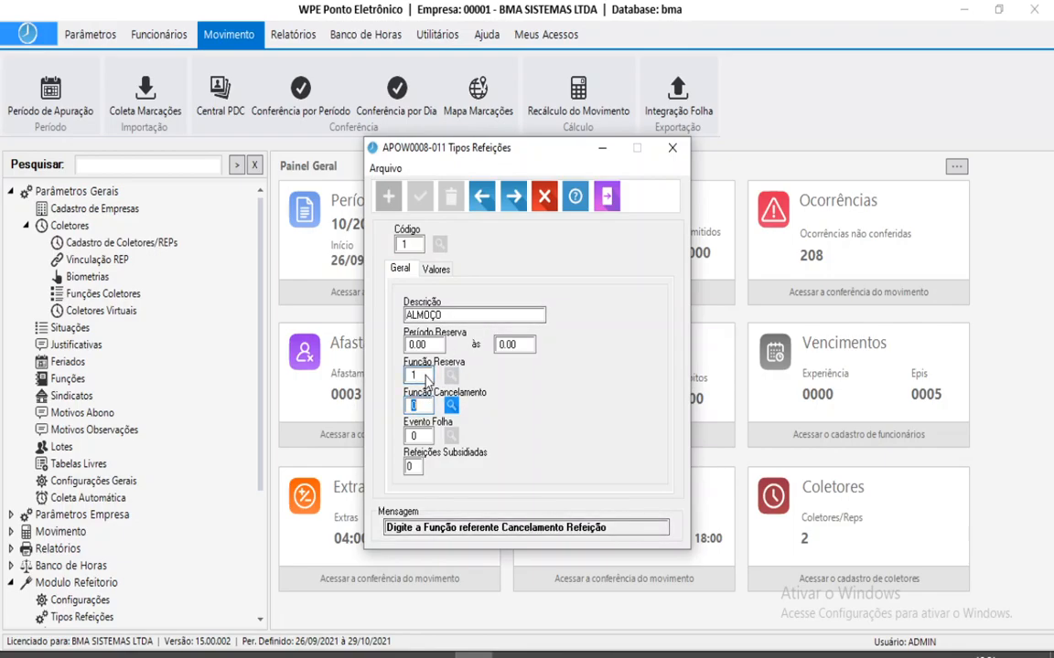
key(Return)
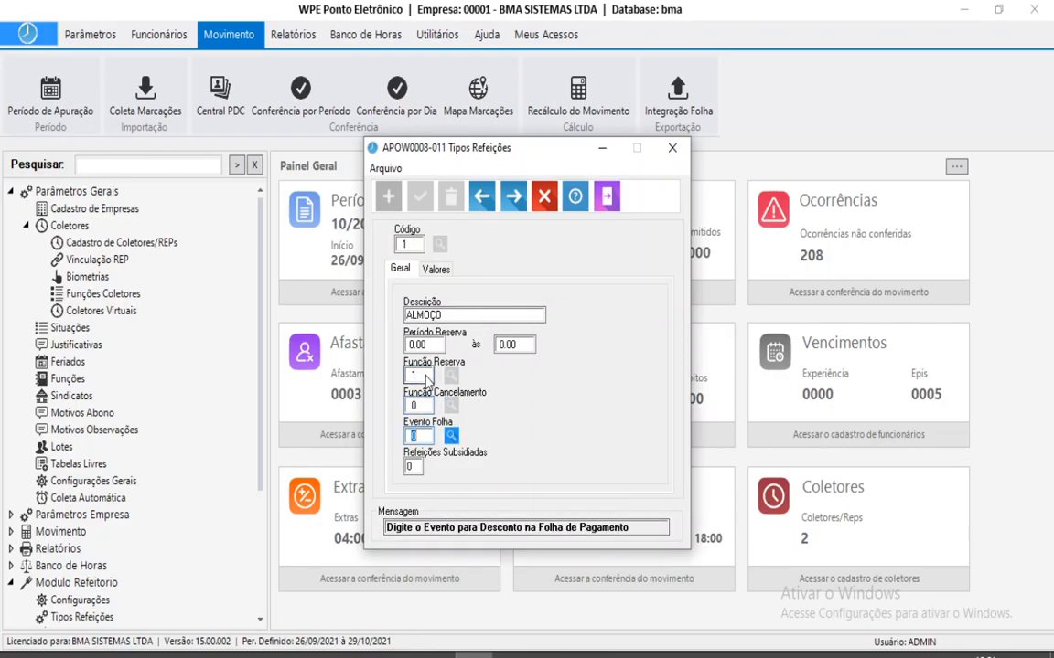
click(423, 377)
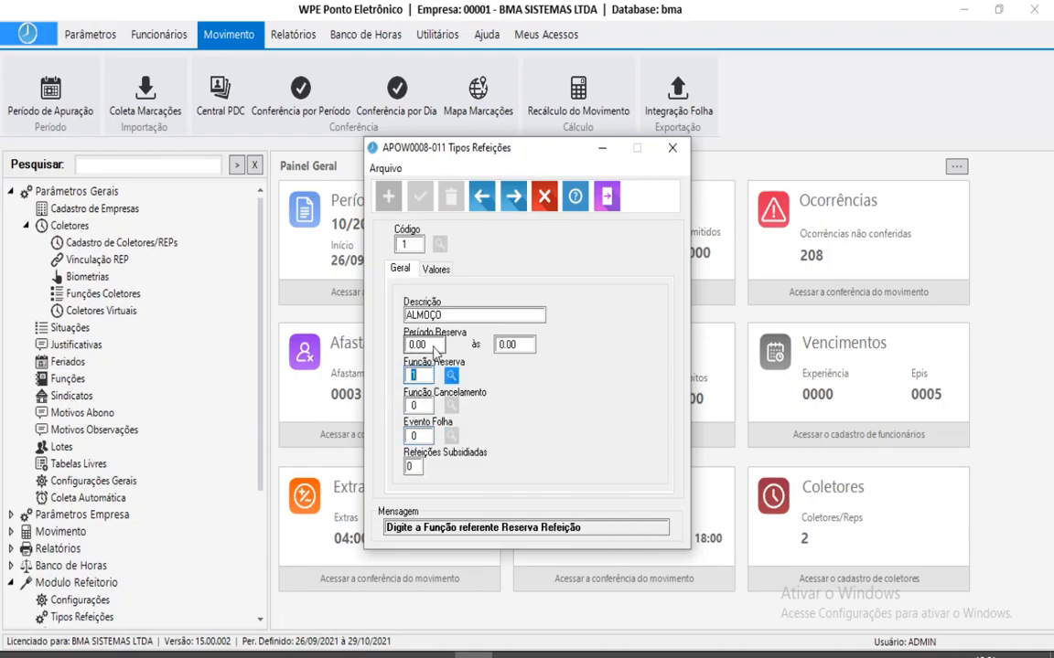
click(424, 409)
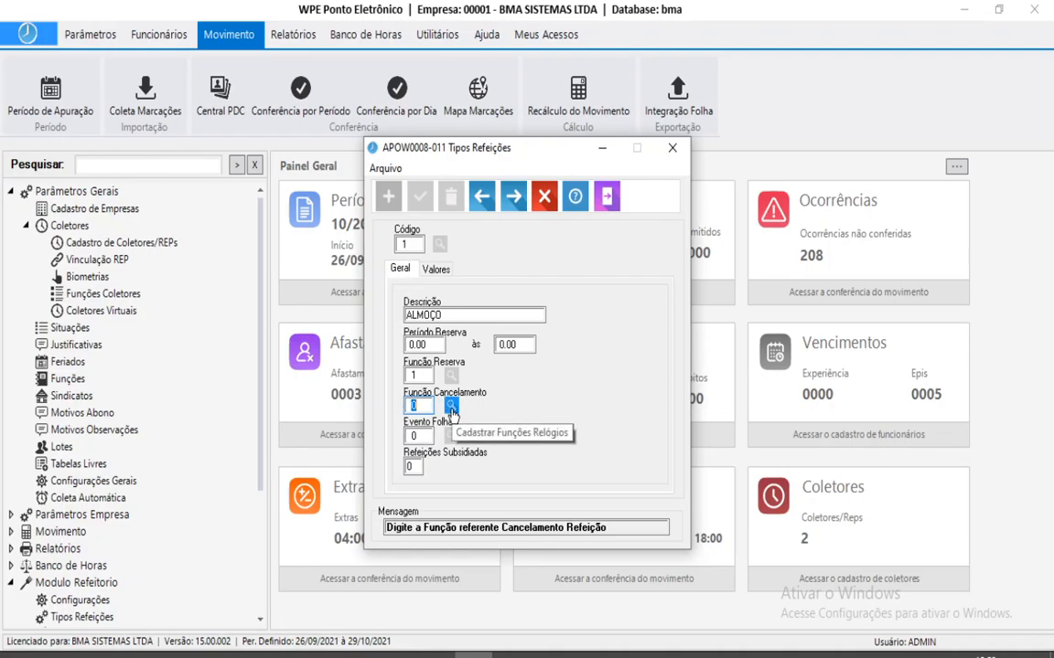
key(Tab)
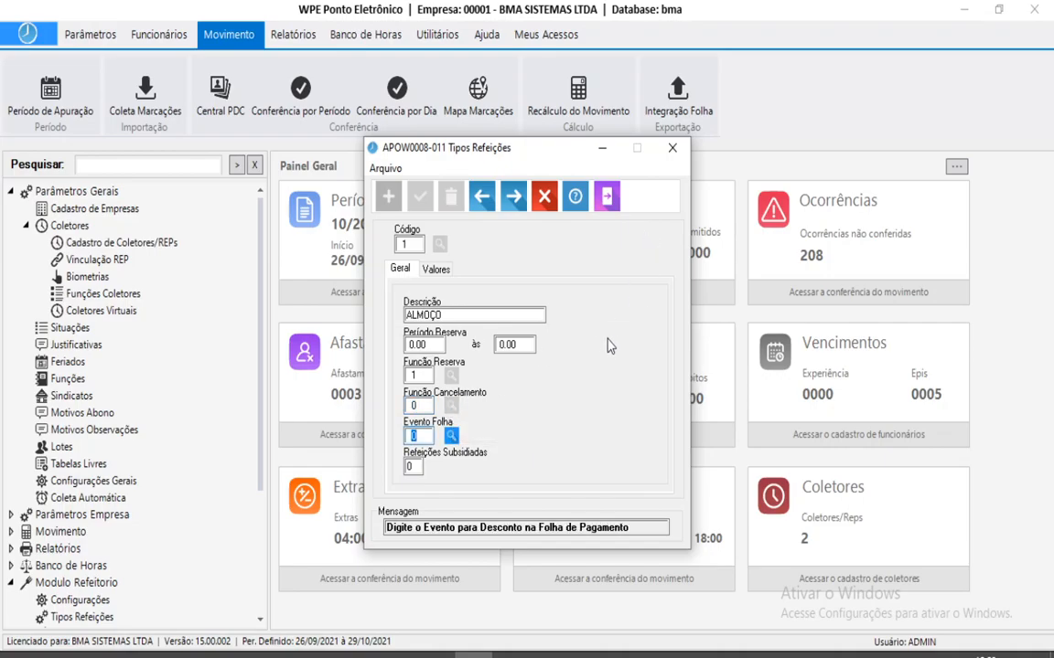
Link ALMOÇO to payroll event 528 VALE REFEICAO with 0 subsidised meals and save.
click(455, 437)
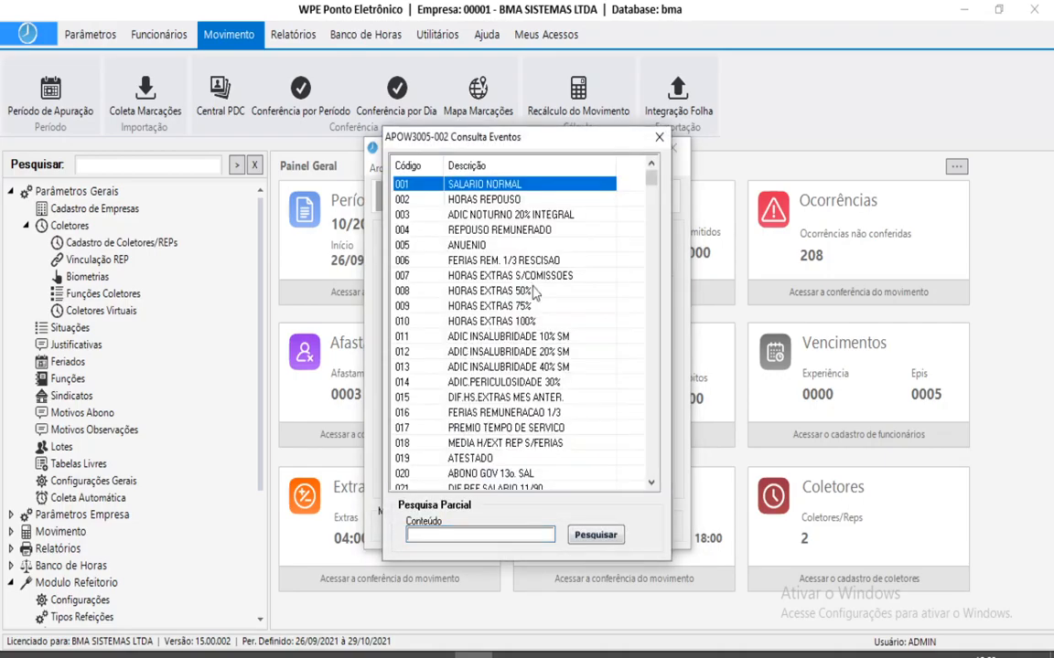
drag(652, 186, 655, 408)
double_click(508, 398)
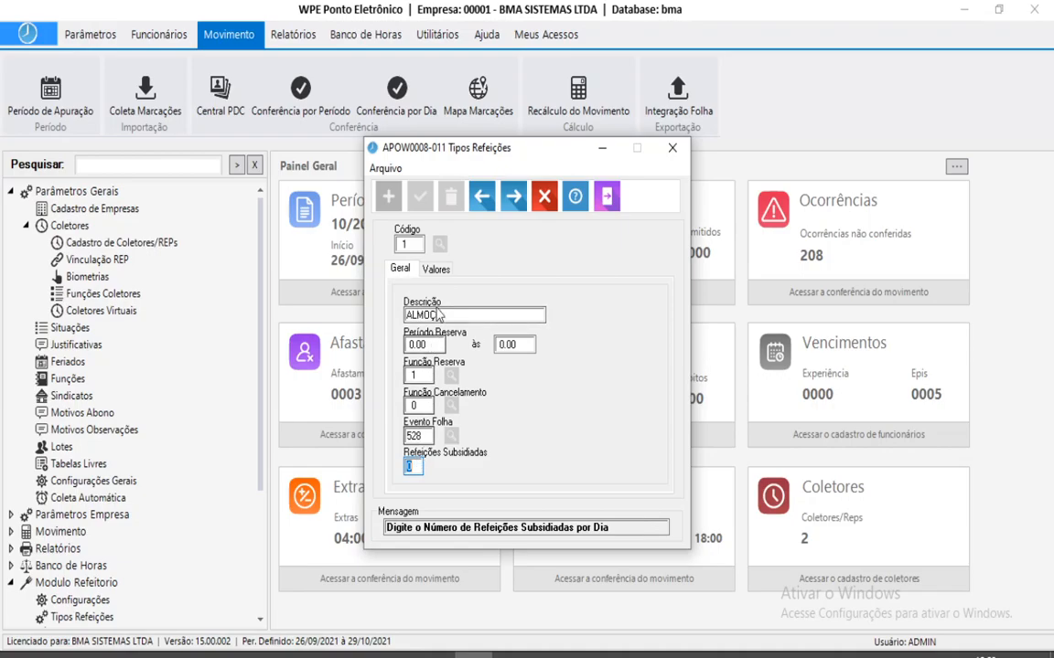
text(0)
key(Return)
key(Return)
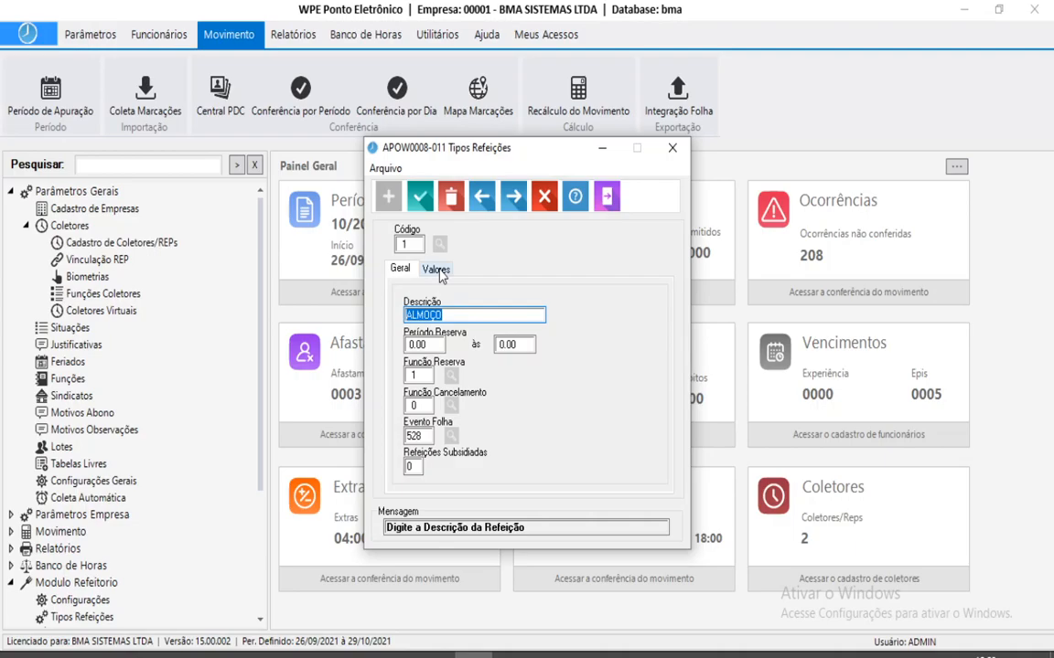
Add a 01/10/2021 value entry of 1.00 to ALMOÇO's value history, then set subsidised meals to 0.
click(412, 468)
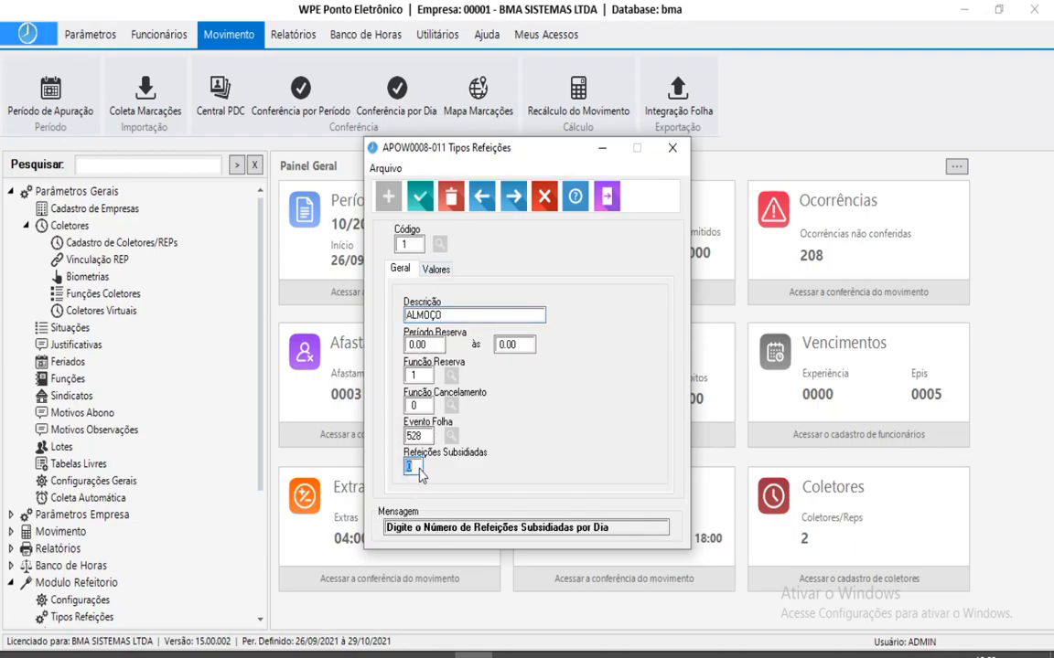
click(436, 271)
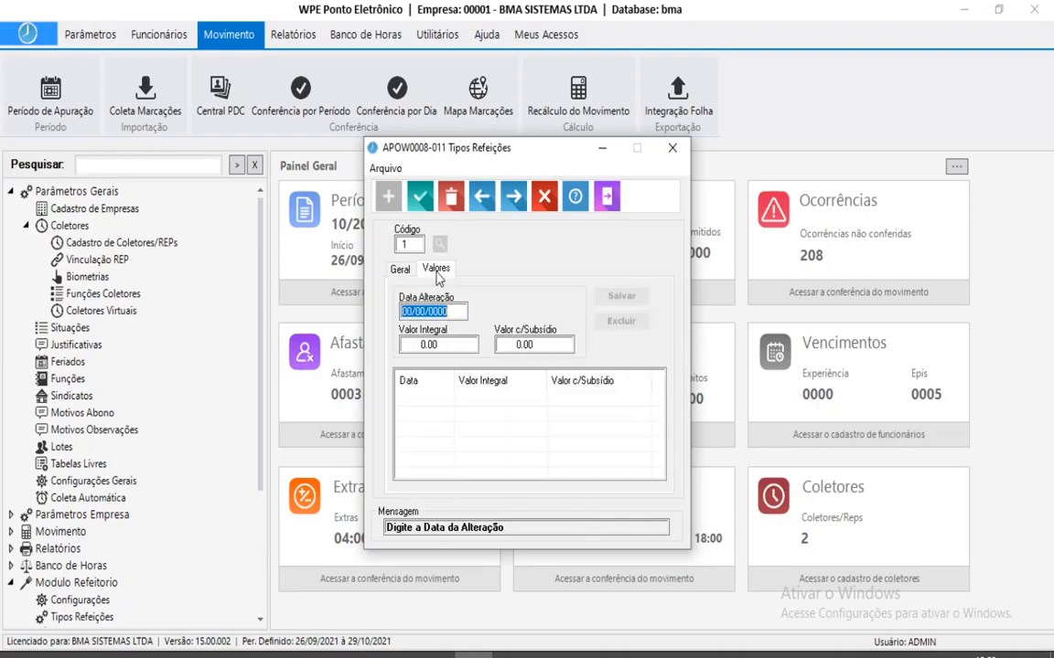
text(01/)
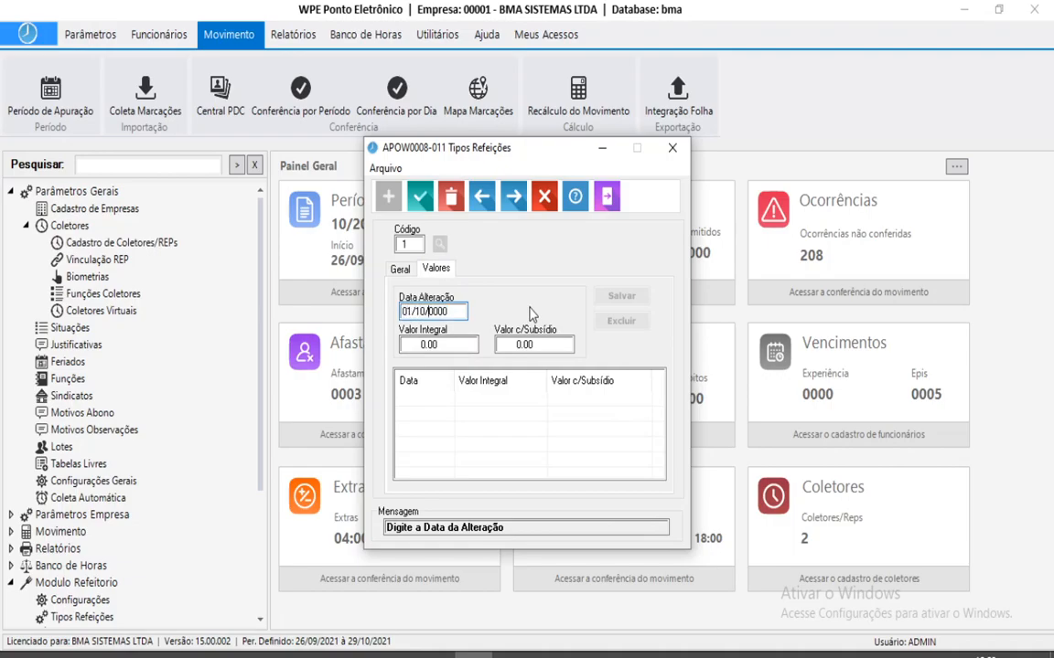
text(10/2021)
key(Return)
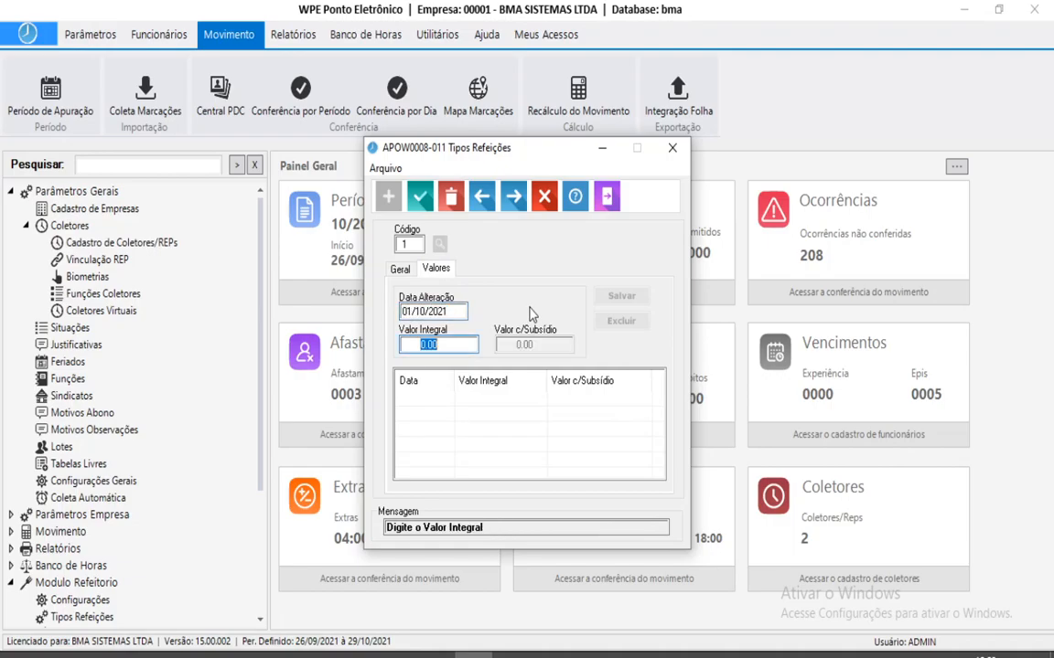
text(1)
key(Return)
key(Return)
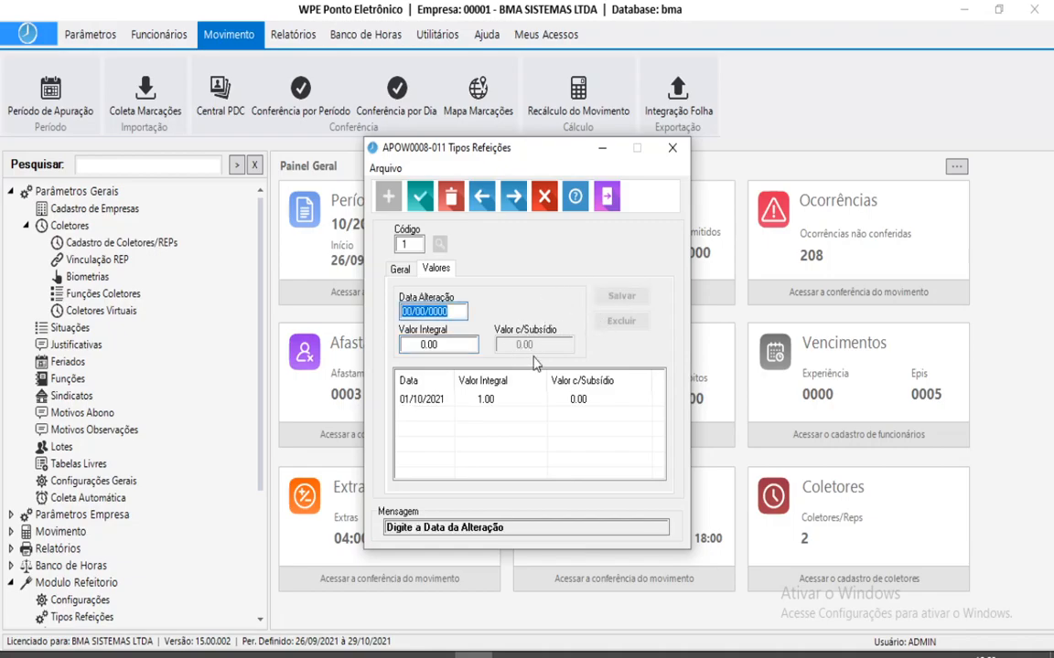
click(489, 400)
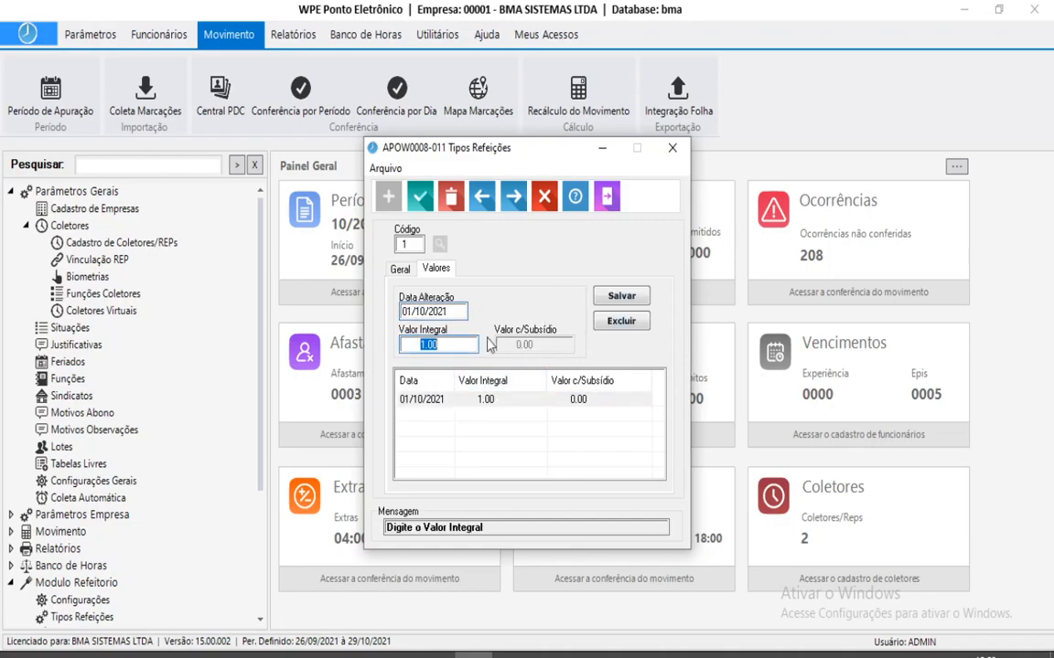
click(400, 269)
text(0)
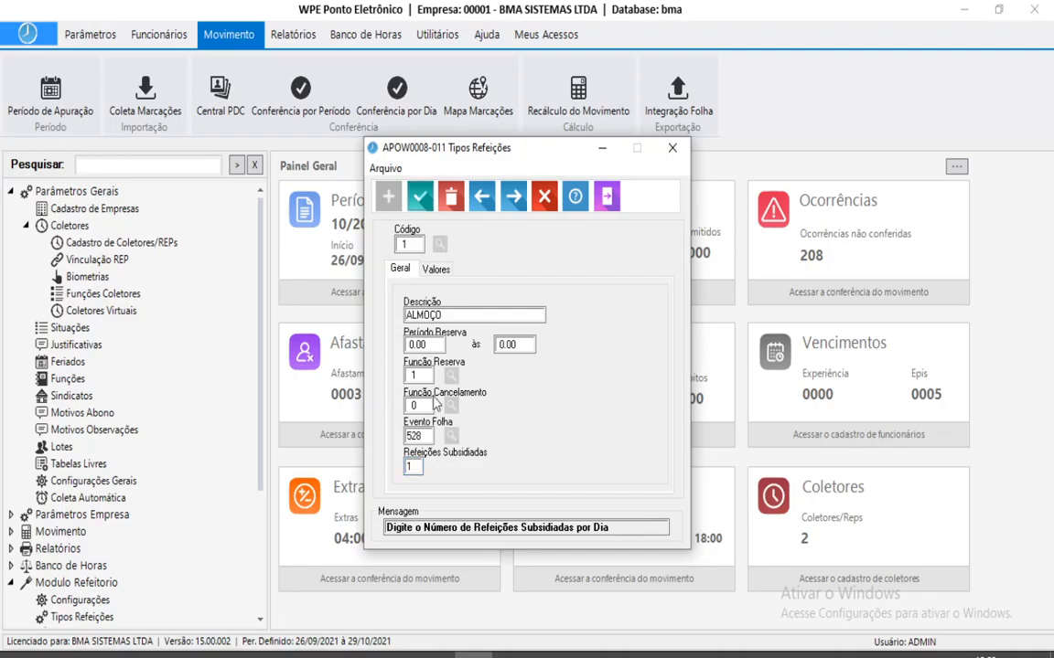
Check the Valor Integral and Valor c/Subsídio fields in ALMOÇO's value history.
click(435, 269)
click(560, 346)
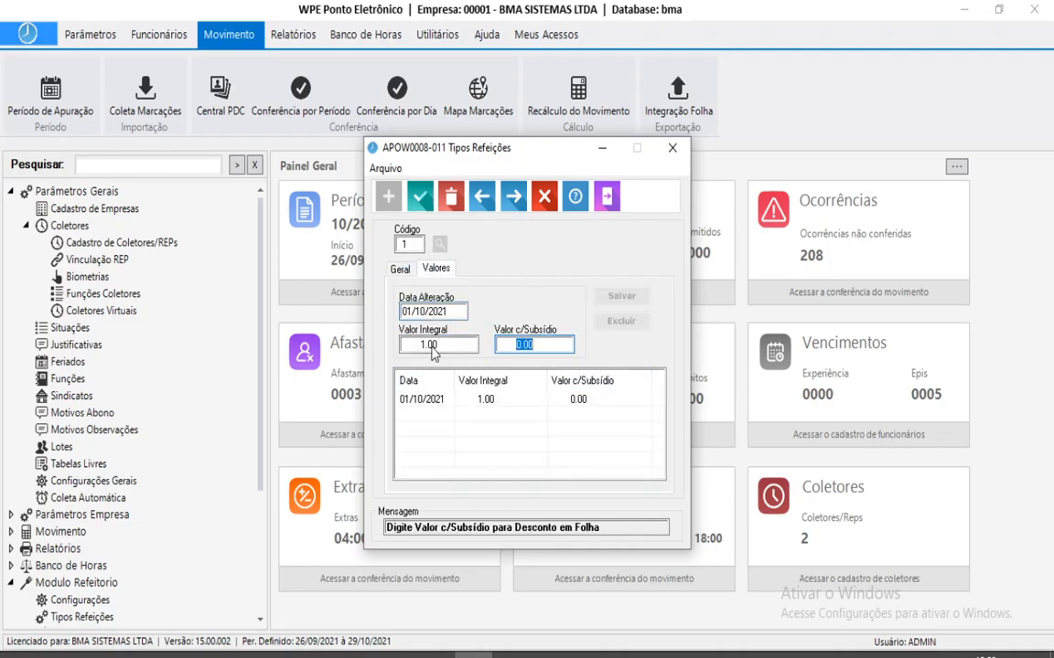
click(531, 353)
key(shift+Tab)
click(399, 268)
click(413, 467)
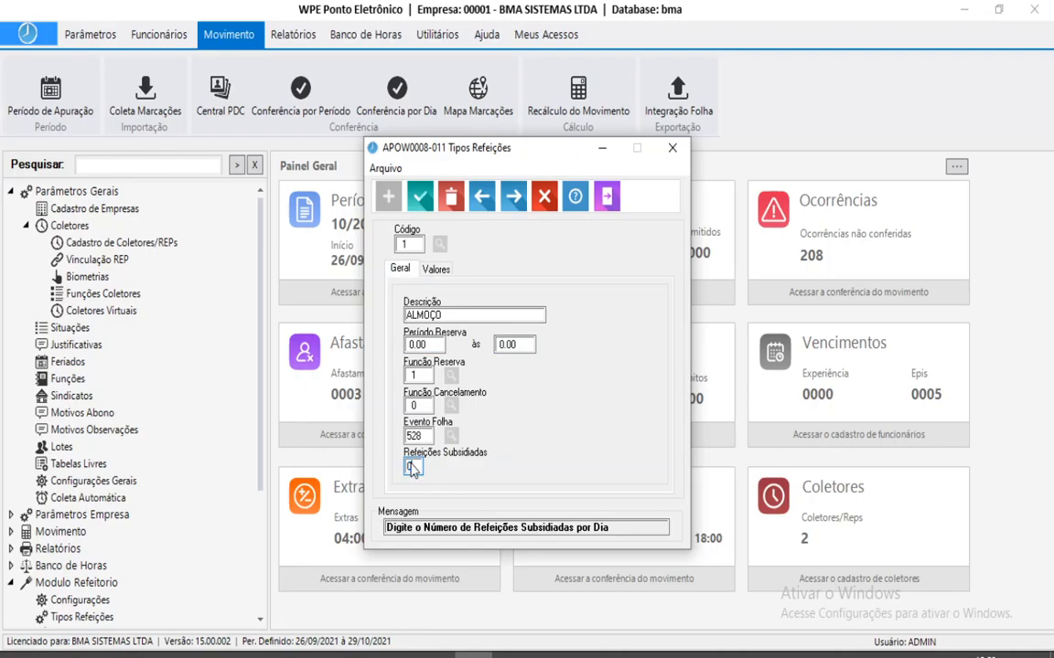
Confirm ALMOÇO's recorded values, save the meal type, and close the meal types window.
click(439, 270)
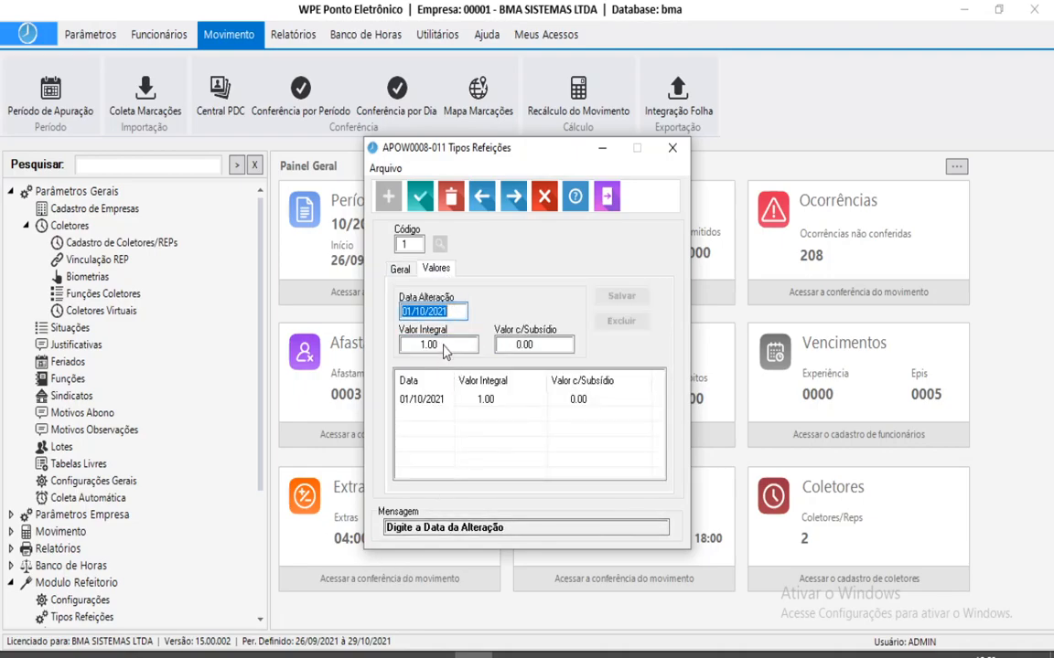
click(400, 269)
click(420, 196)
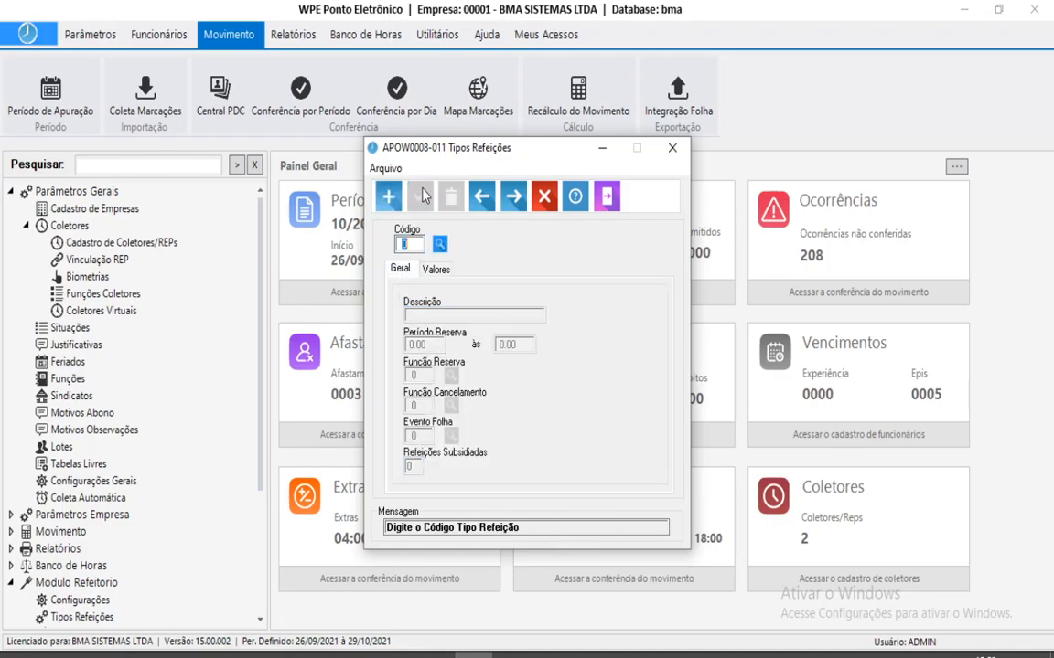
click(605, 196)
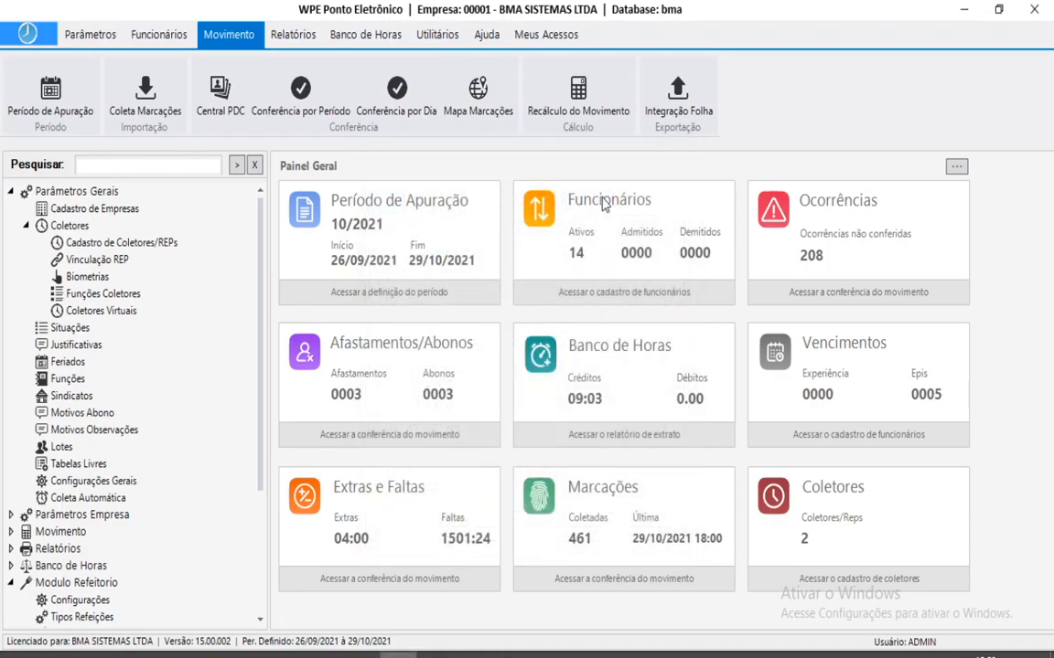
Open Complemento Horários Refeição and save schedule 00001 with 1 meal per day.
click(254, 165)
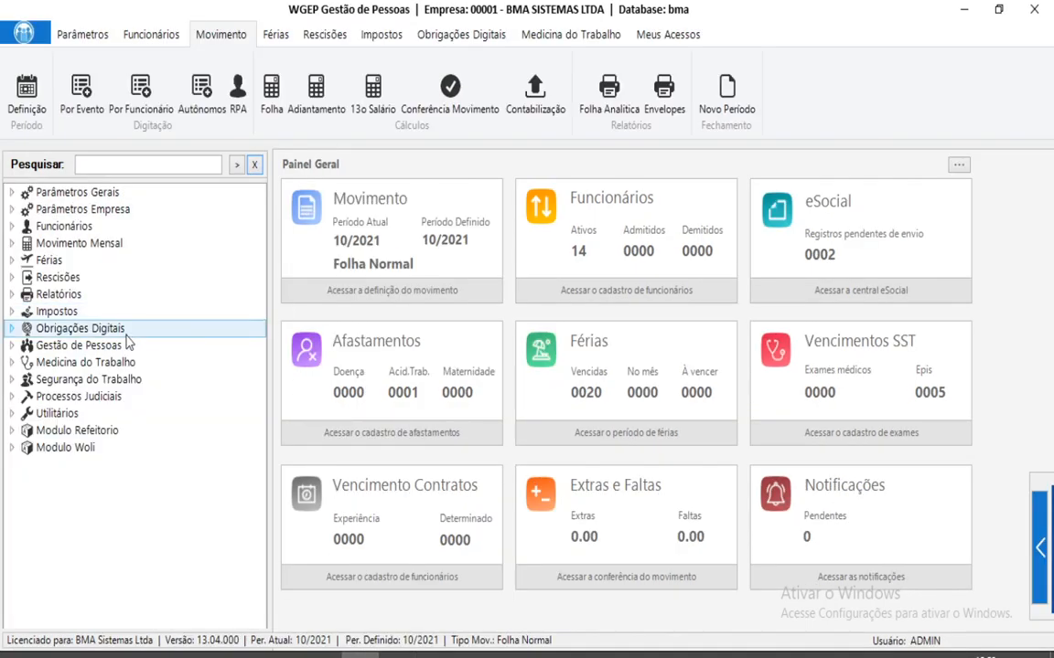
double_click(66, 434)
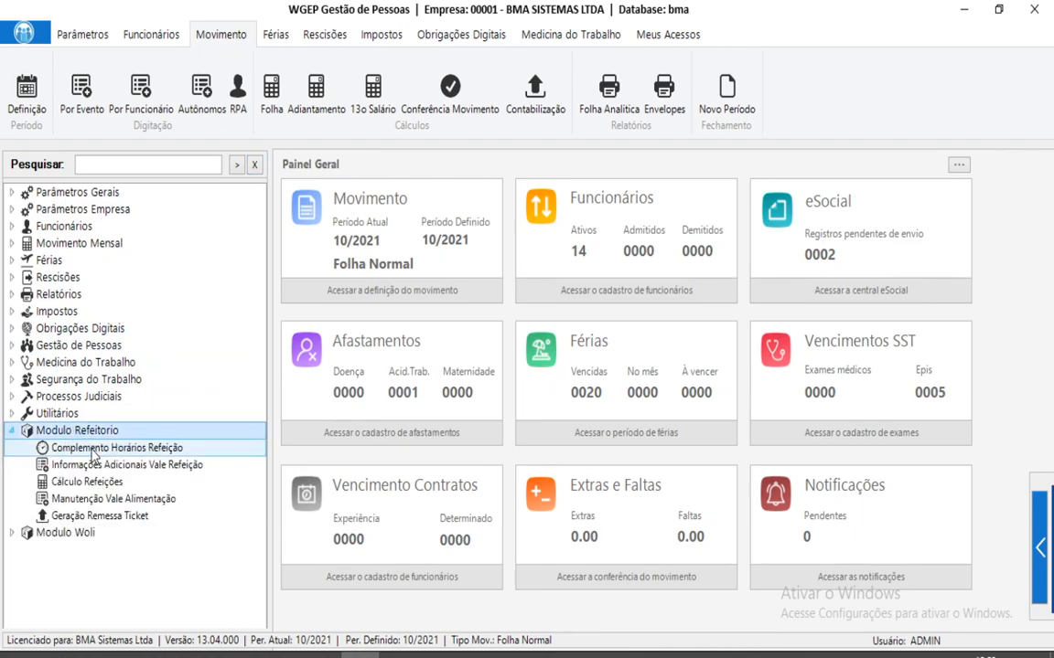
double_click(92, 449)
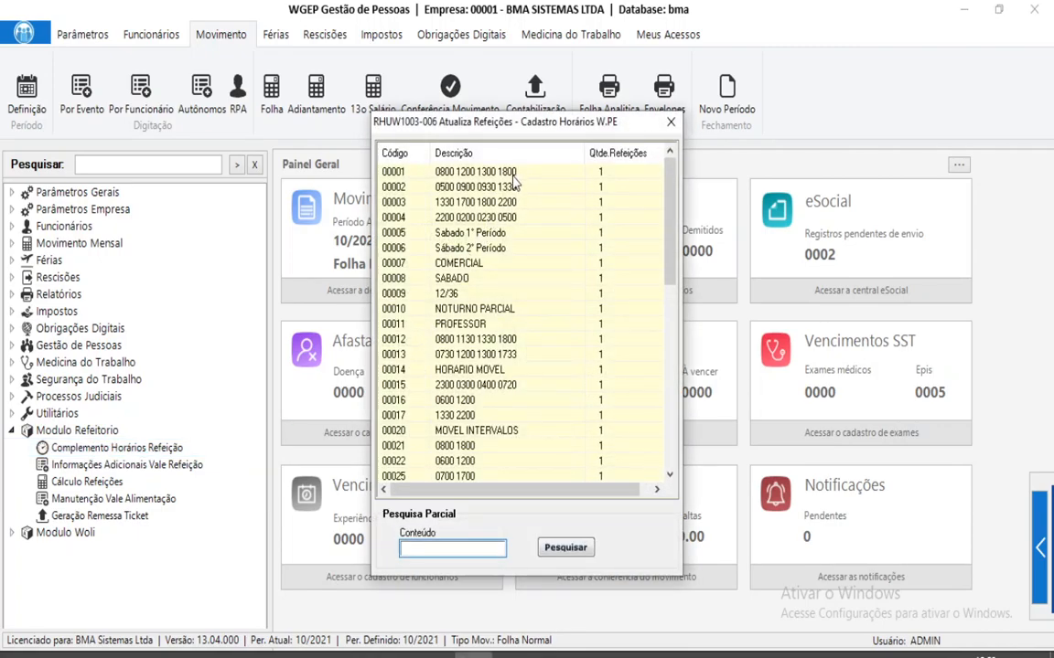
double_click(513, 174)
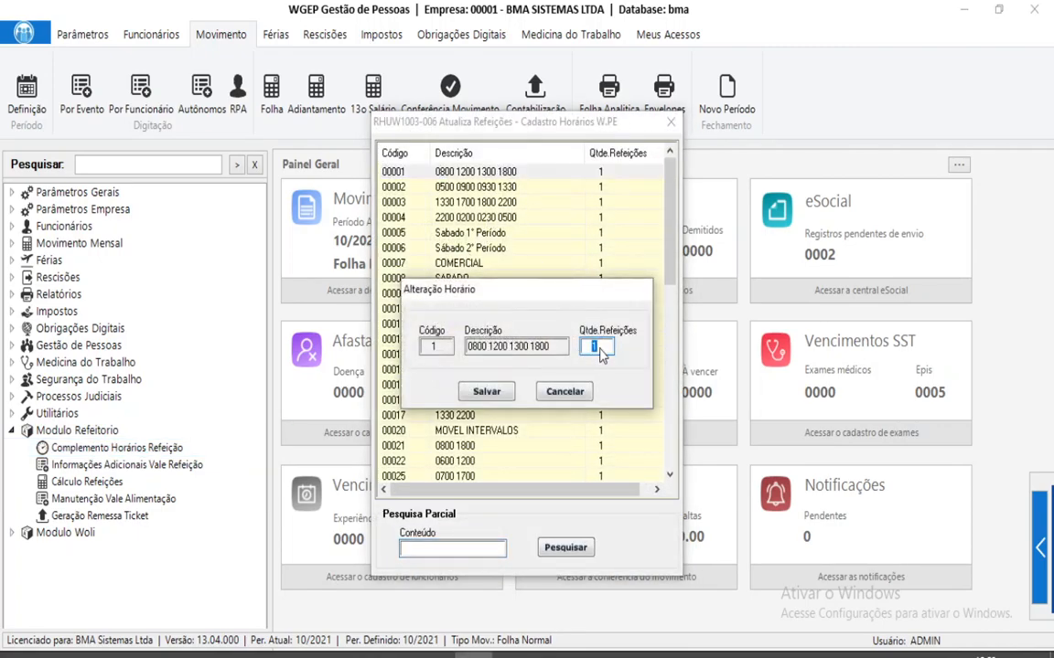
double_click(593, 347)
click(498, 398)
Review the meal counts of the schedule rows down to HORARIO MOVEL.
click(609, 174)
click(608, 190)
click(608, 219)
click(610, 249)
click(610, 293)
click(609, 324)
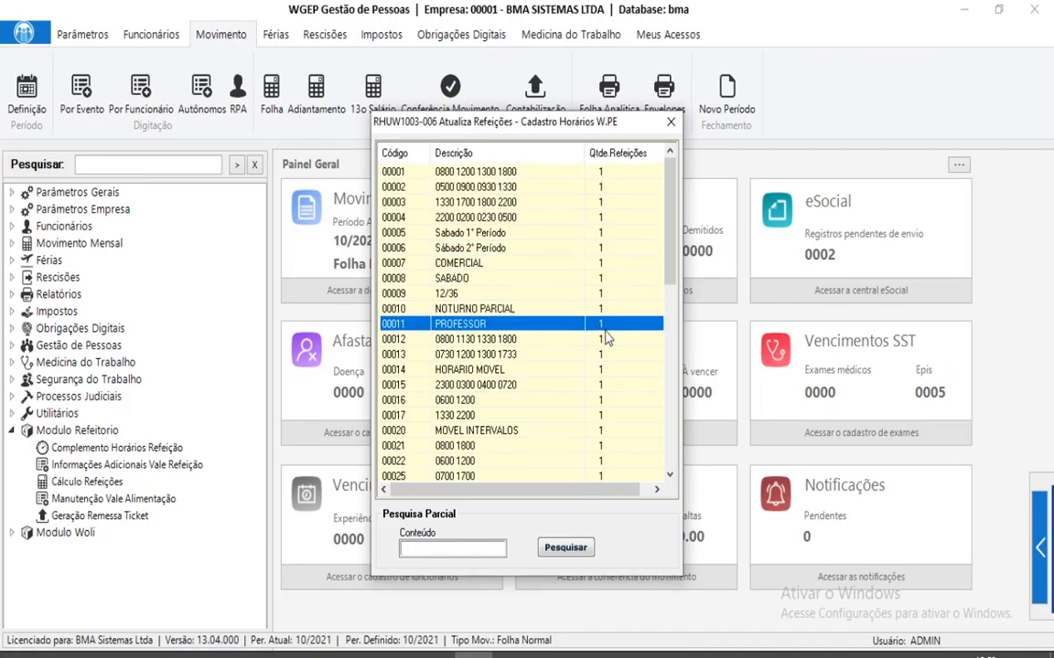
click(610, 370)
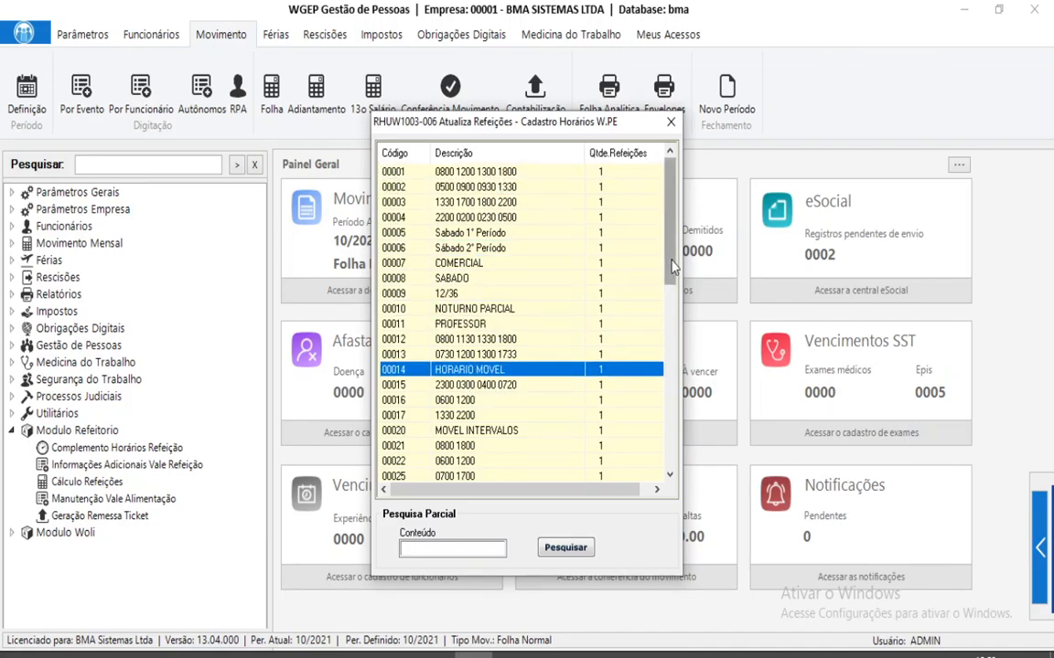
Re-save schedule 00001 with a meal count of 1 and close the list.
click(603, 174)
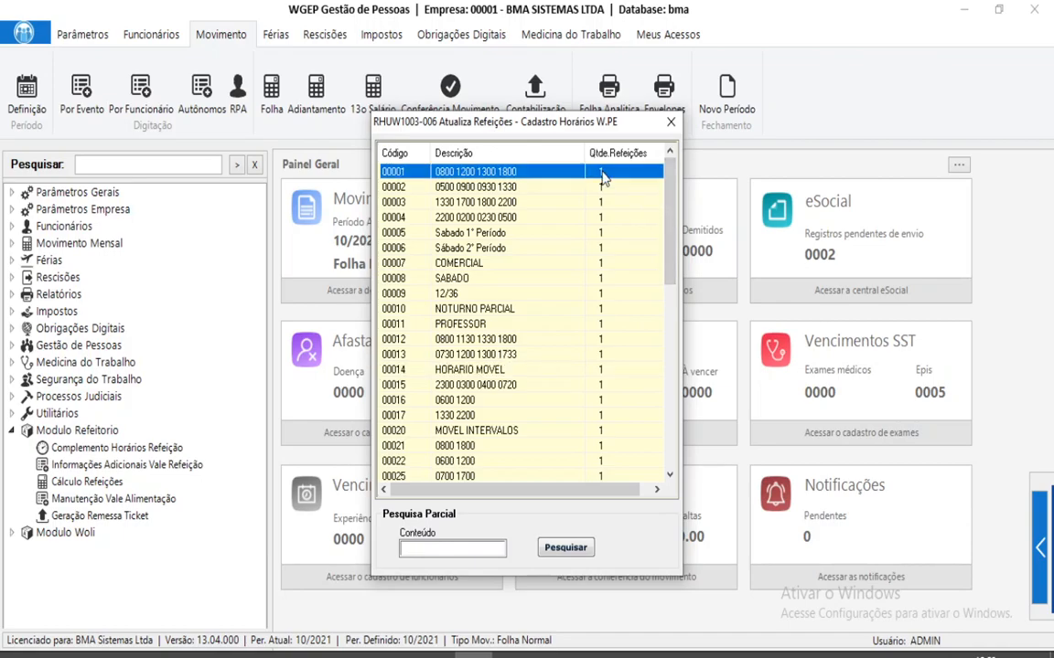
double_click(613, 174)
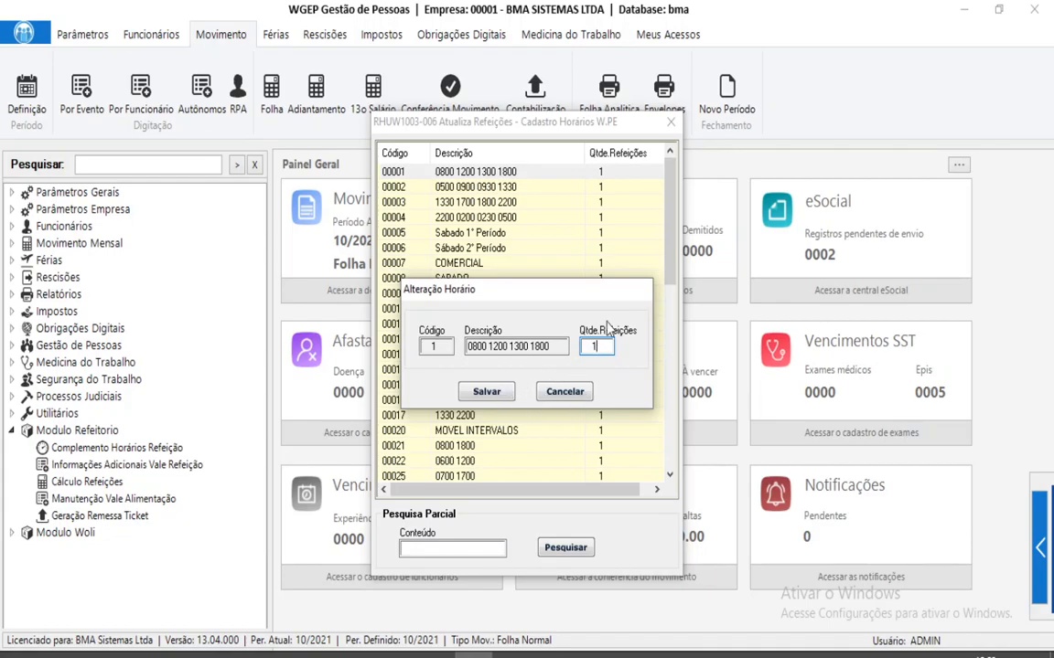
click(509, 392)
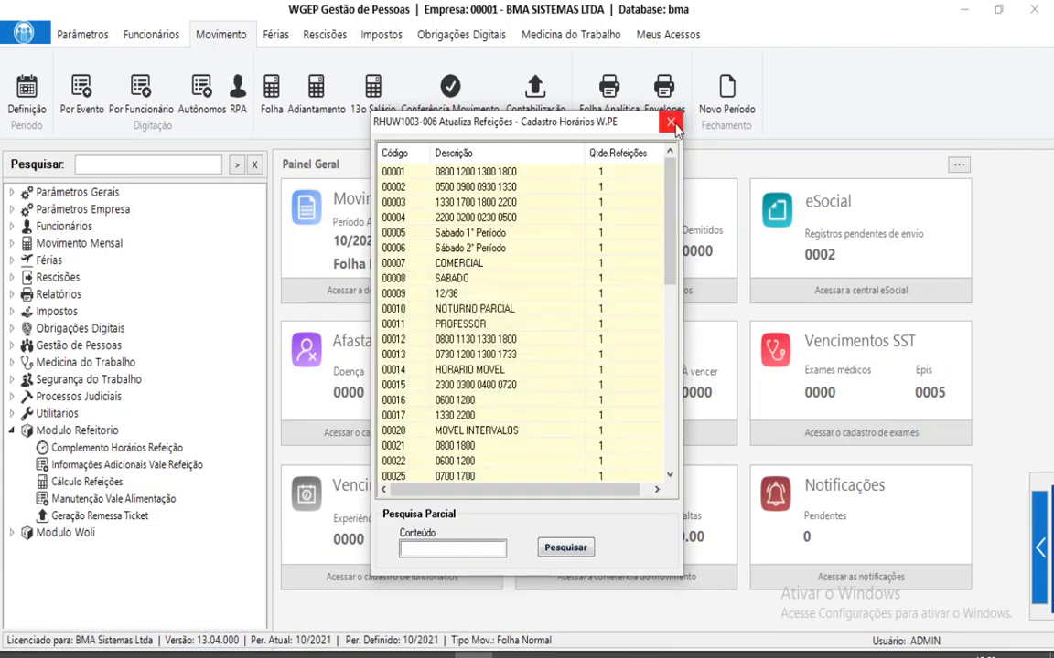
click(672, 122)
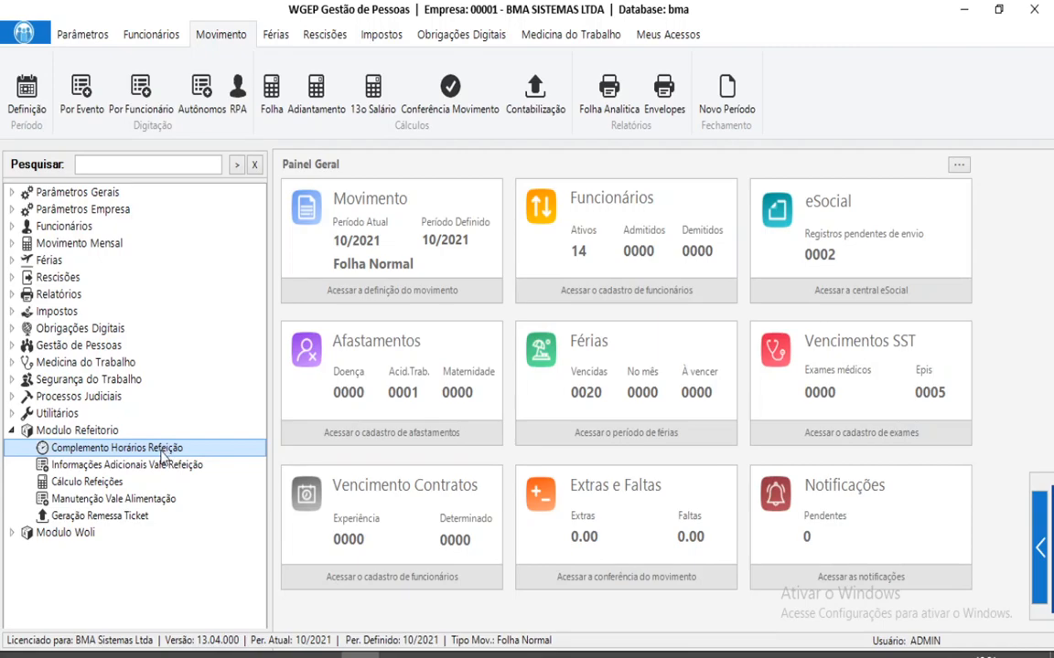
Start a new Vale Refeição record for establishment 1, matrícula 8, entering the employee's PassBus card number.
double_click(117, 466)
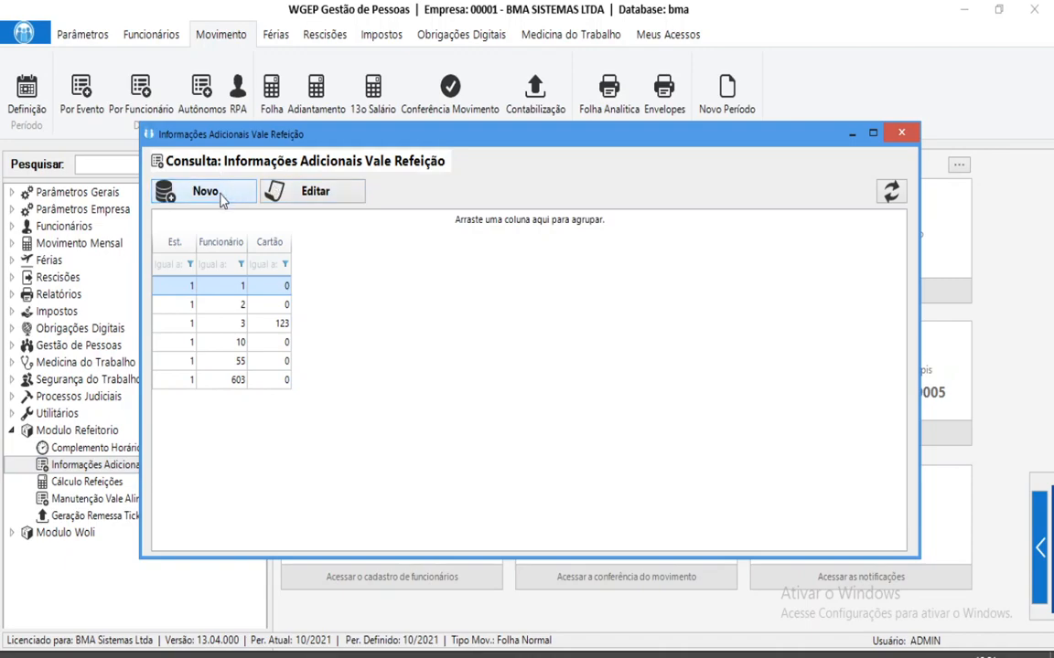
click(222, 196)
key(Tab)
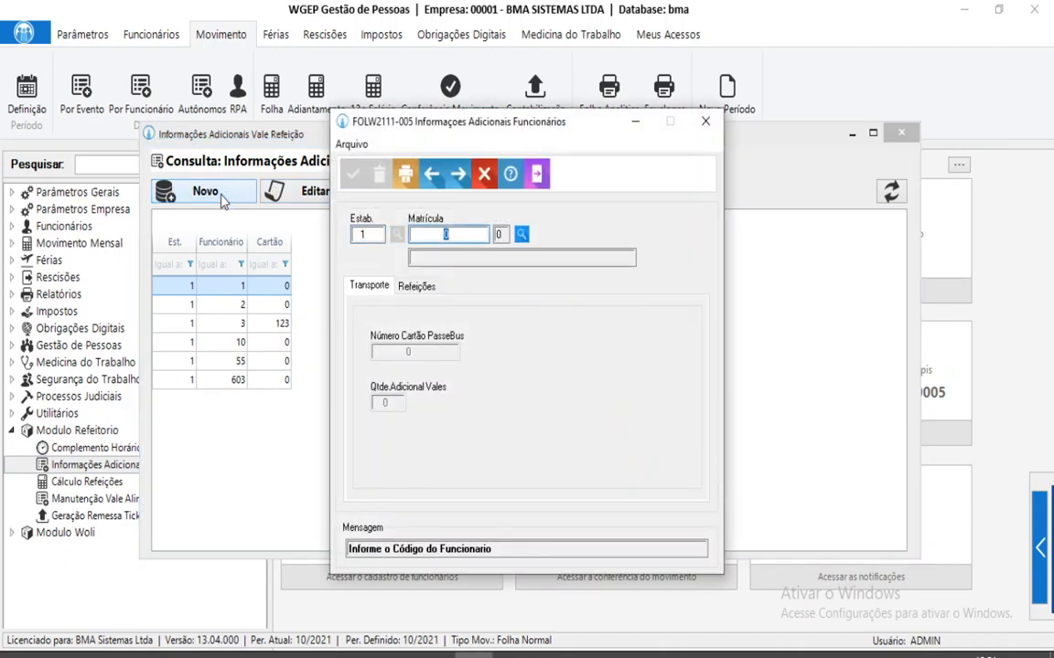
text(8)
key(Tab)
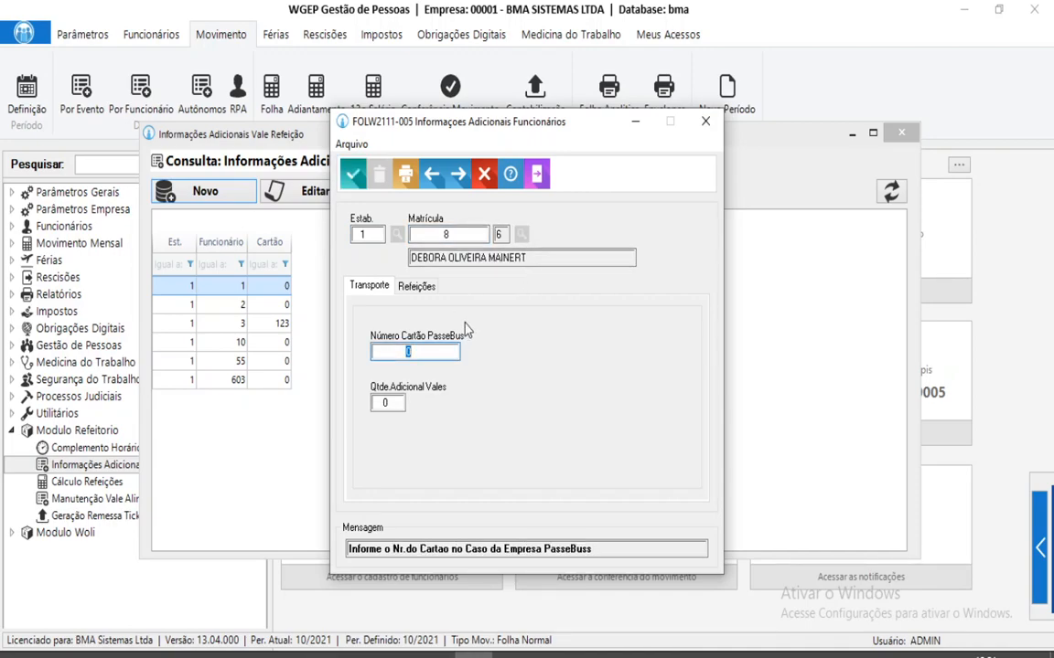
text(123456)
key(Tab)
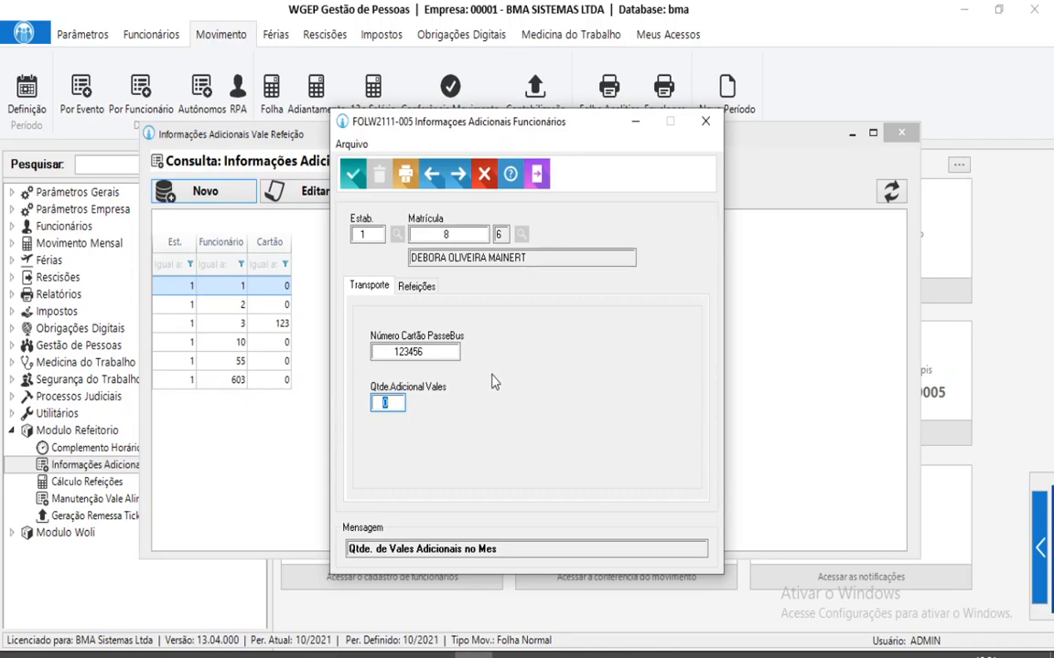
click(419, 287)
key(Tab)
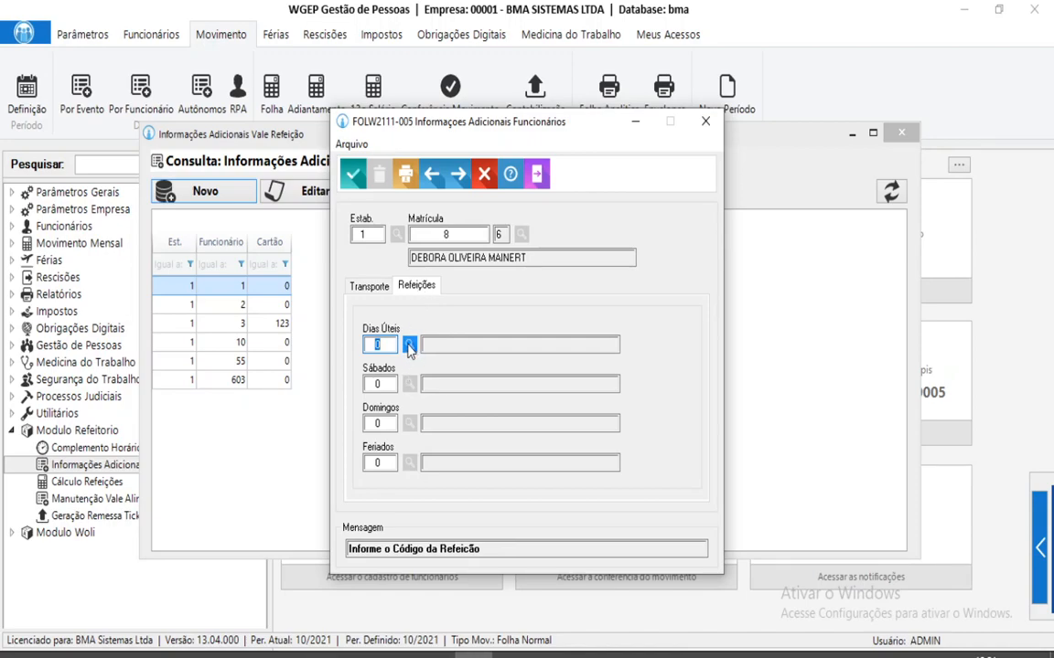
Set weekday meal to 001 ALMOÇO, leave Saturday, Sunday and holiday codes at 0, and save.
click(409, 346)
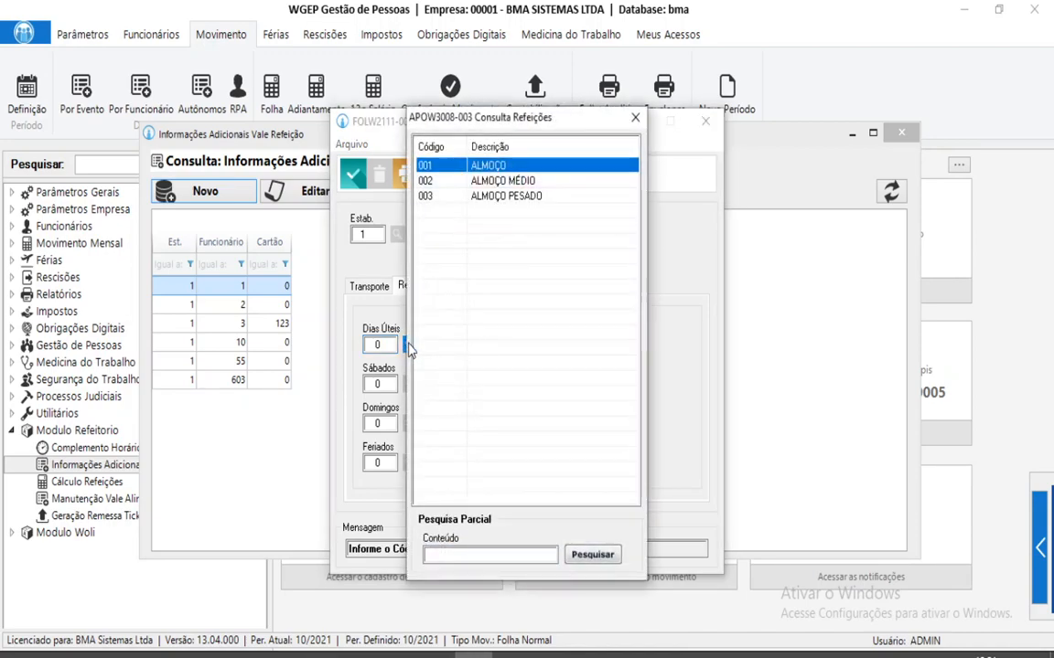
double_click(487, 166)
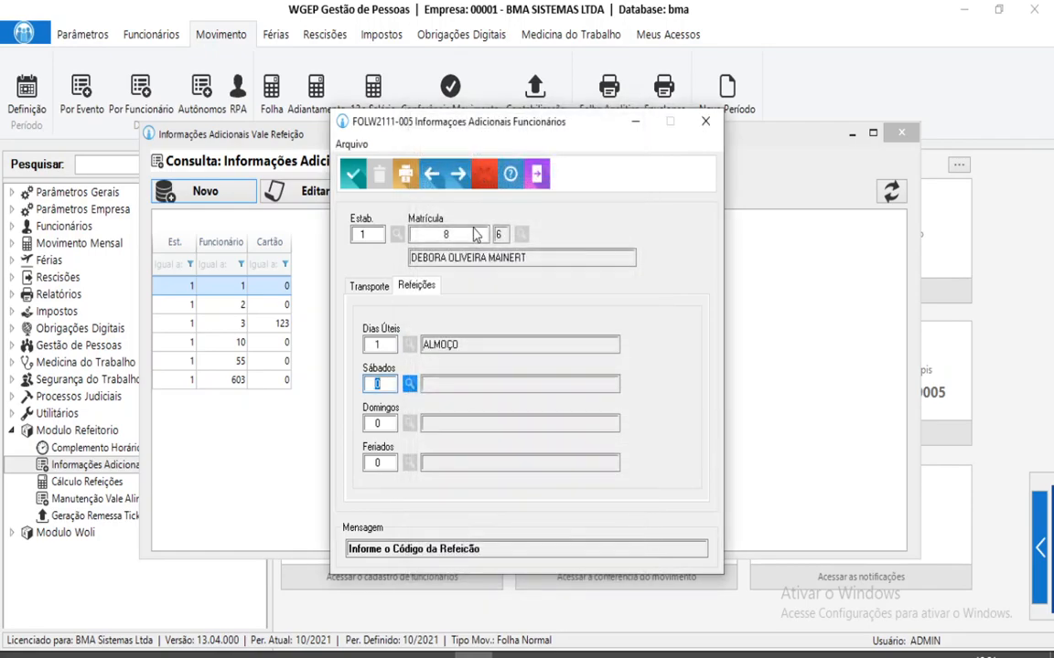
click(388, 344)
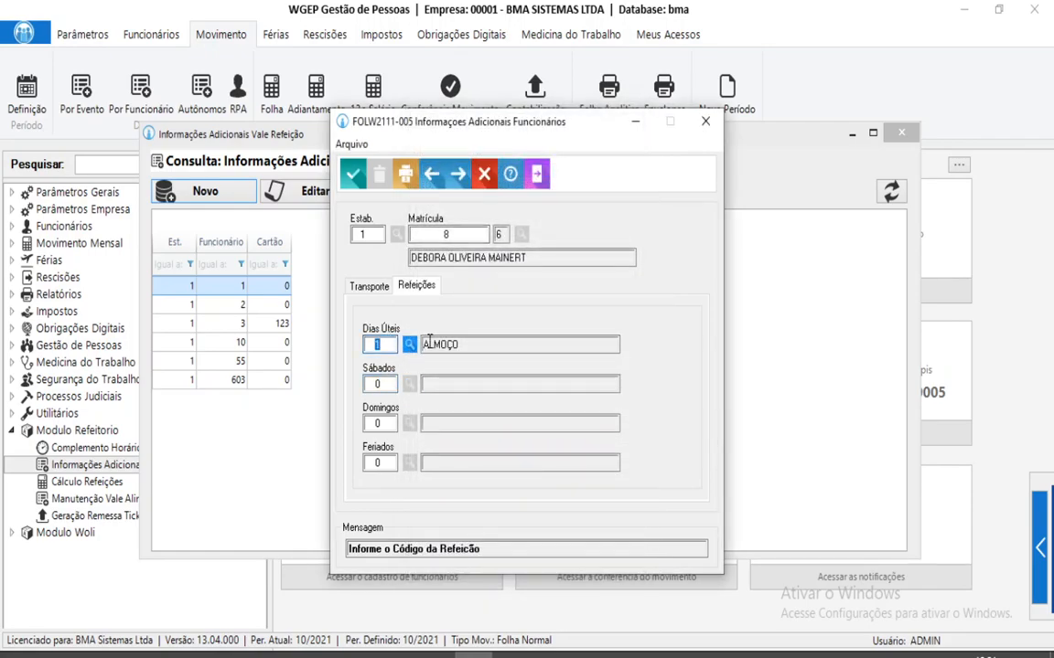
click(388, 384)
click(388, 424)
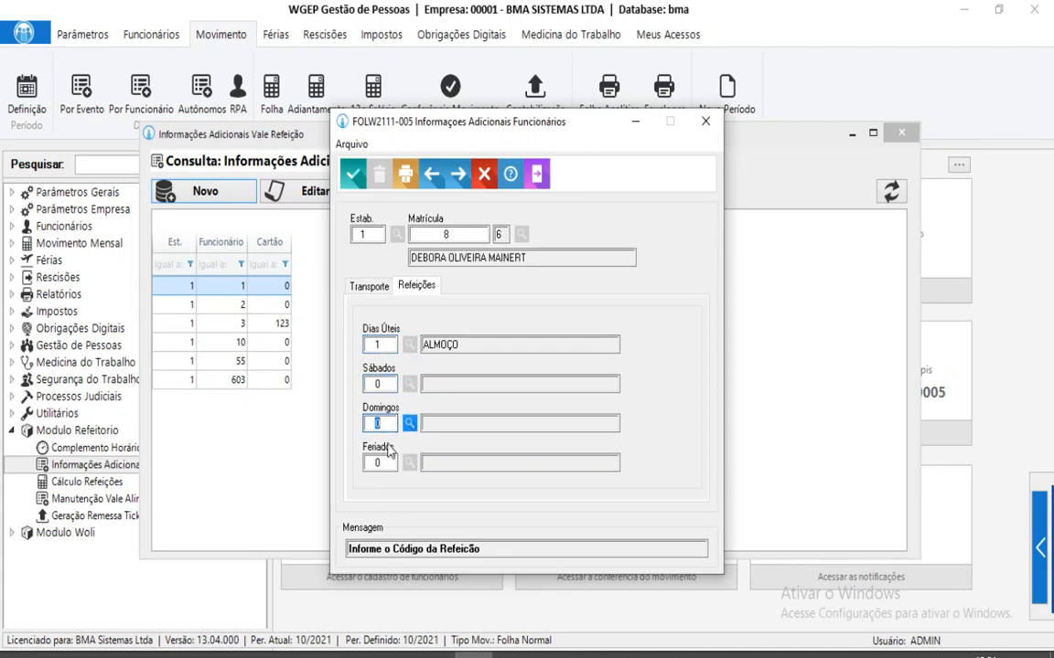
click(389, 462)
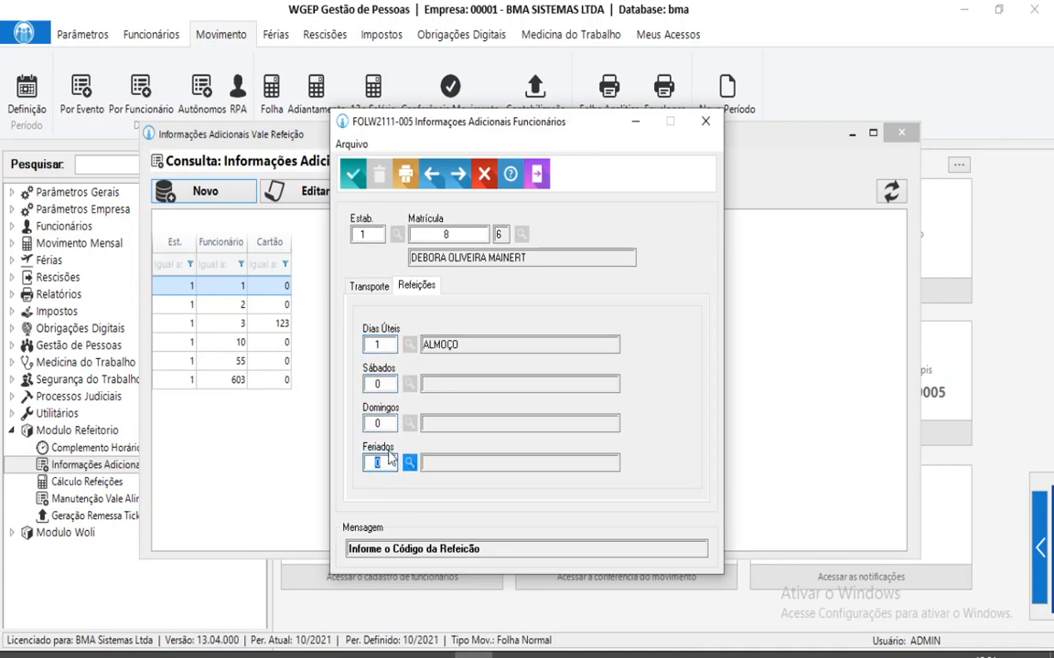
click(387, 344)
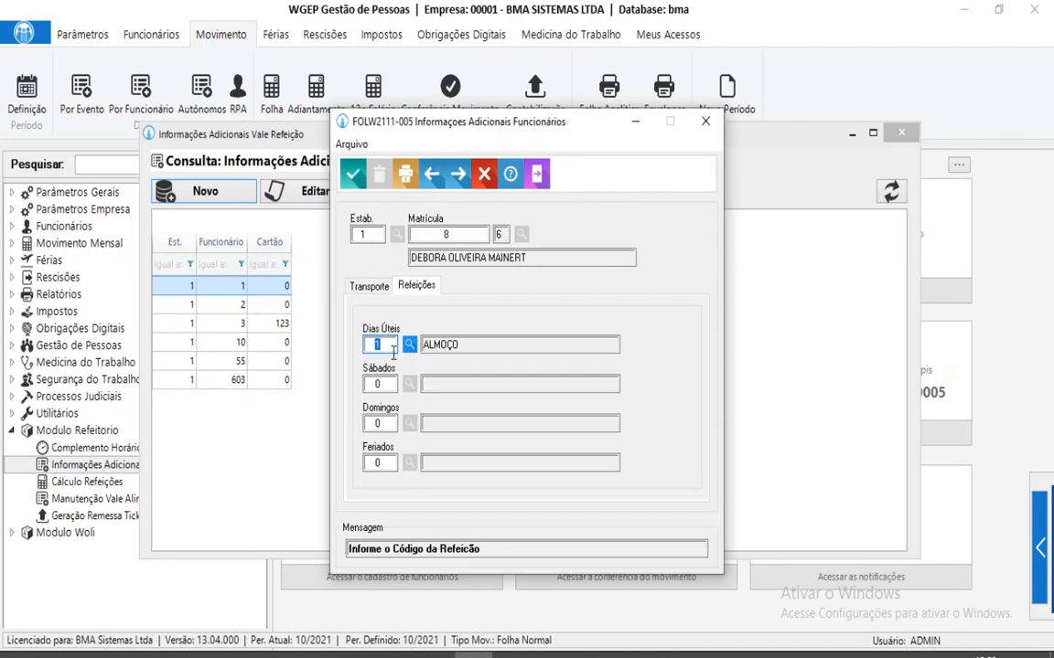
click(353, 173)
click(538, 175)
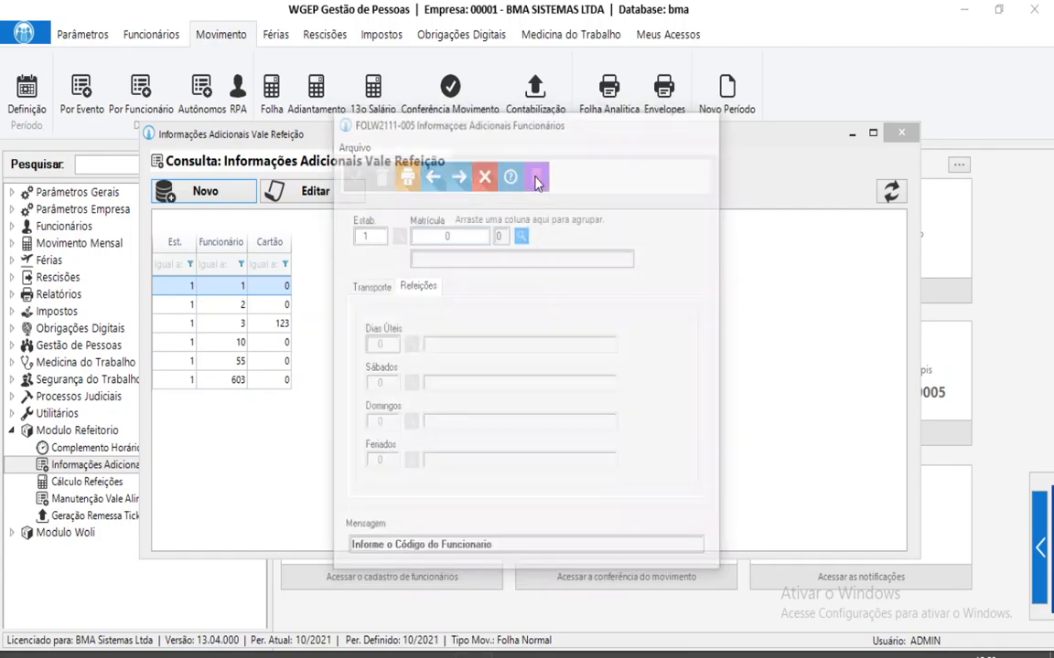
Close the additional information list and open the Cálculo Refeições window.
click(906, 135)
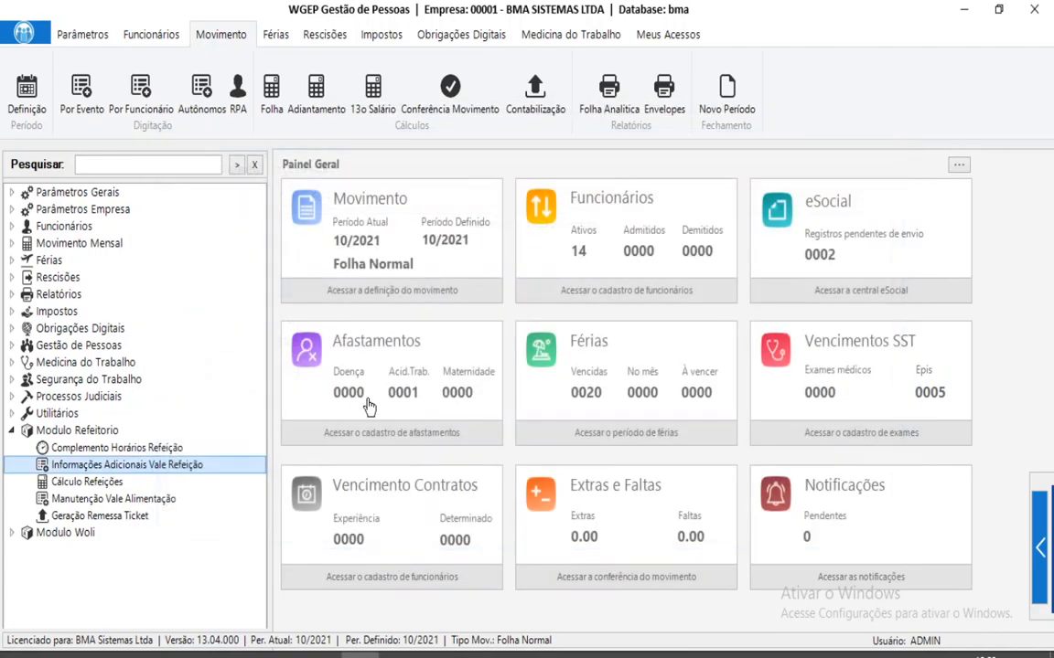
double_click(87, 482)
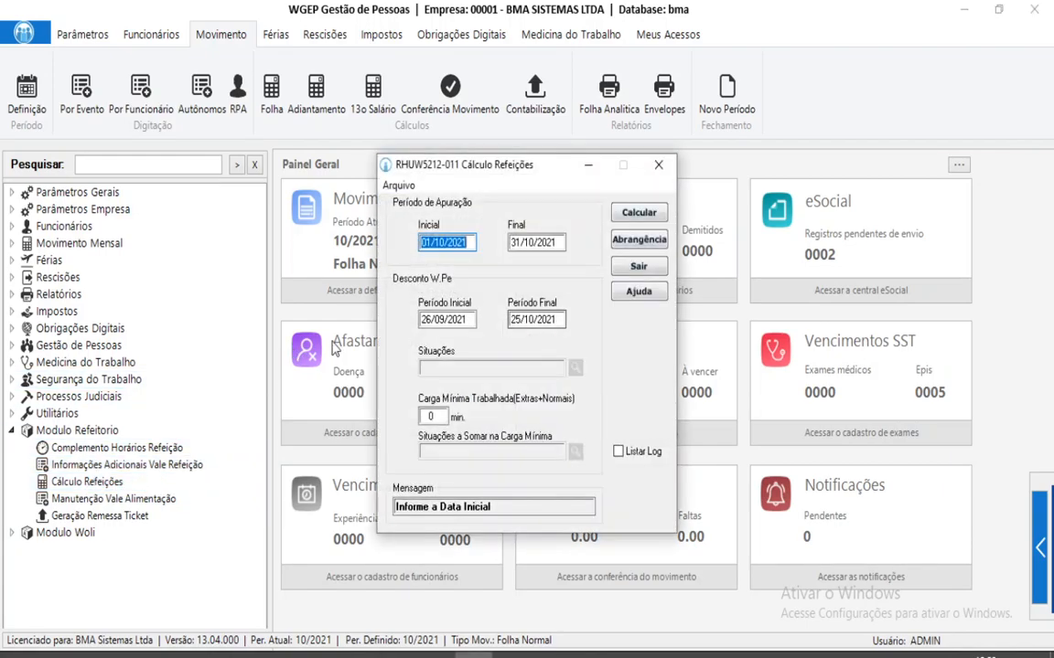
drag(457, 171, 589, 194)
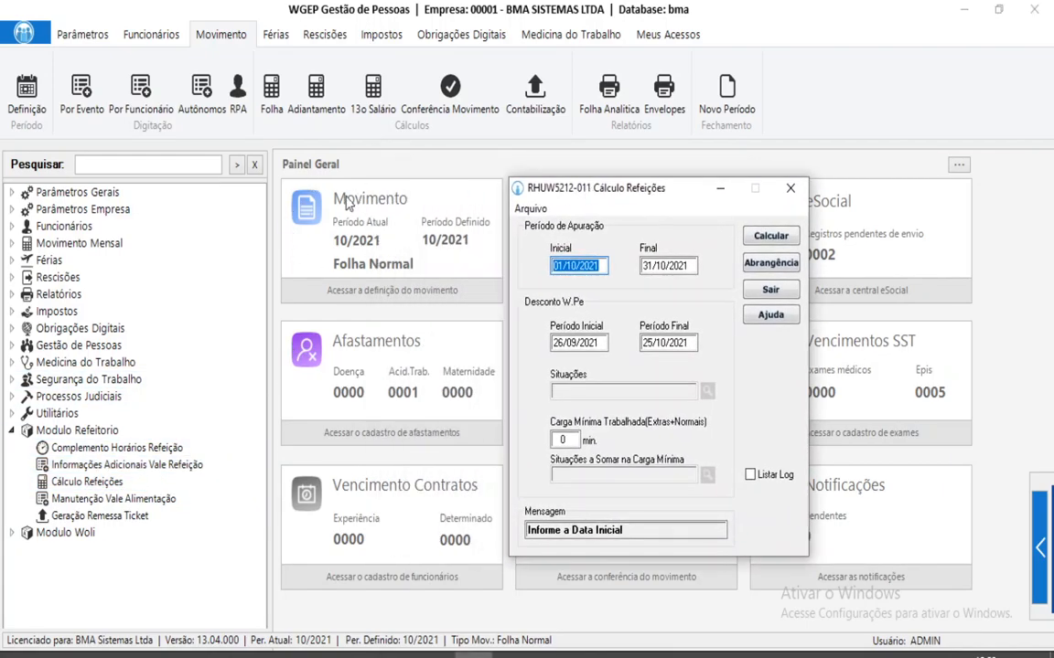
drag(553, 187, 392, 195)
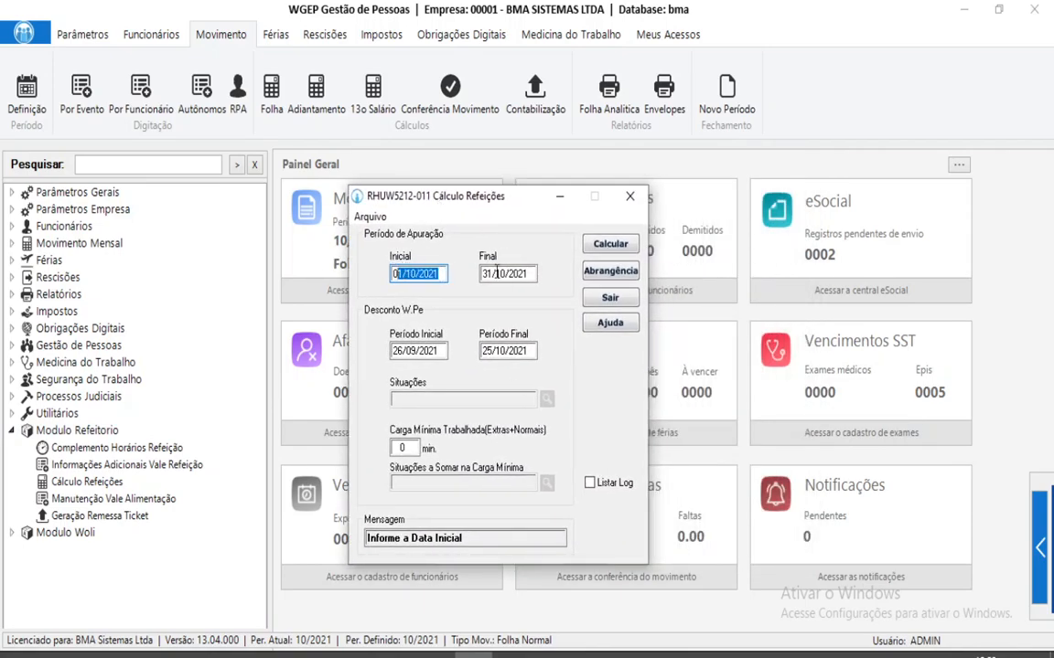
Calculate meals for 01/10/2021–31/10/2021 with W.Pe discount period 26/09/2021–25/10/2021.
click(530, 270)
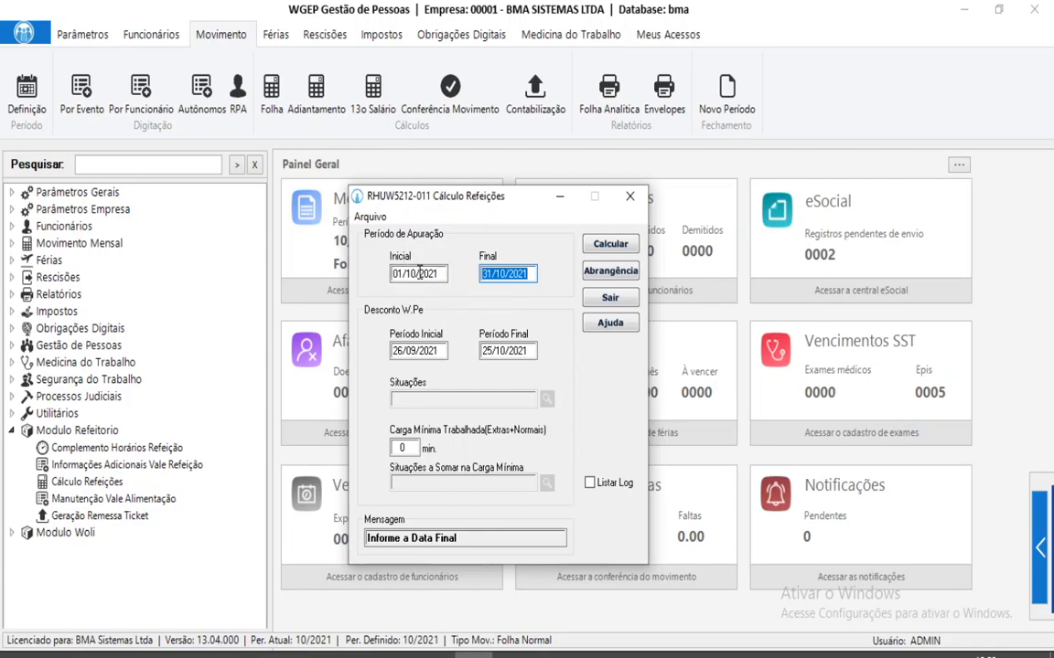
click(440, 351)
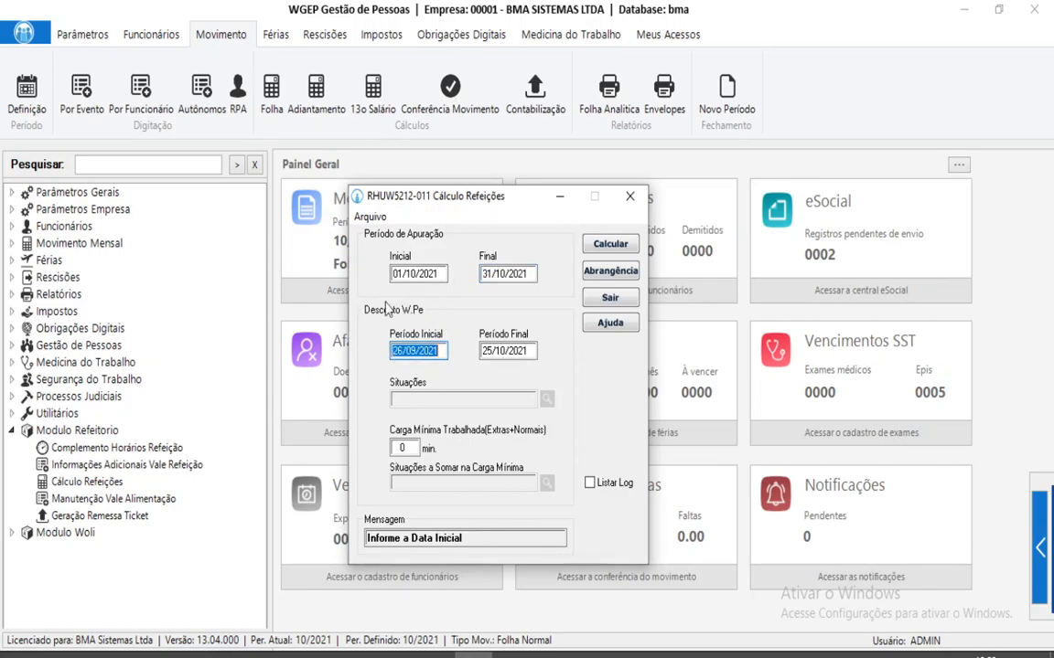
click(441, 351)
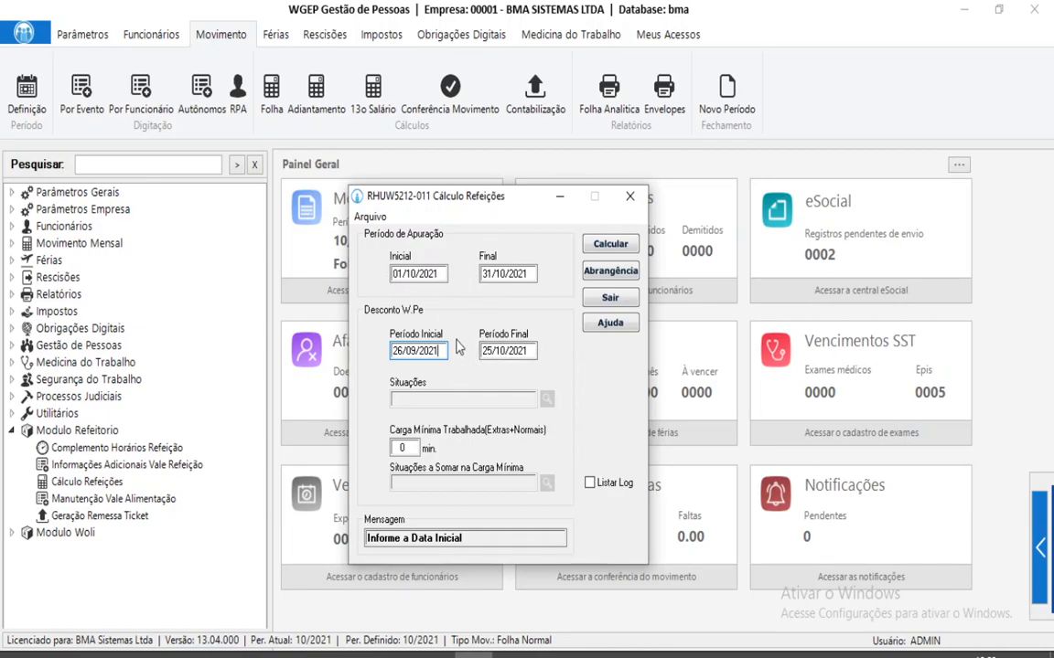
key(Tab)
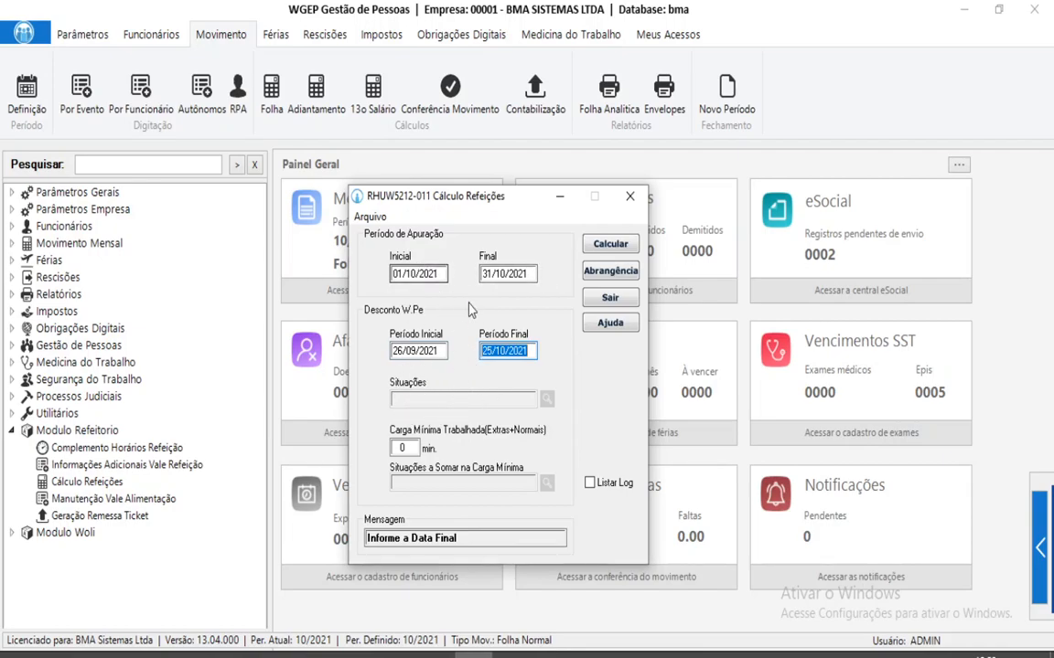
click(498, 351)
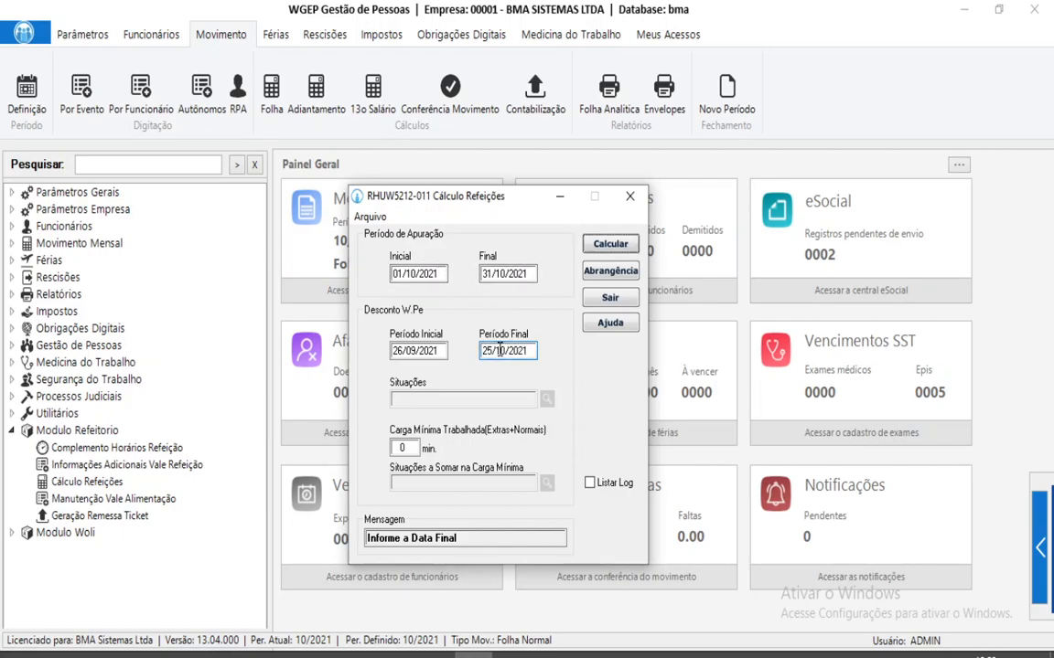
key(Return)
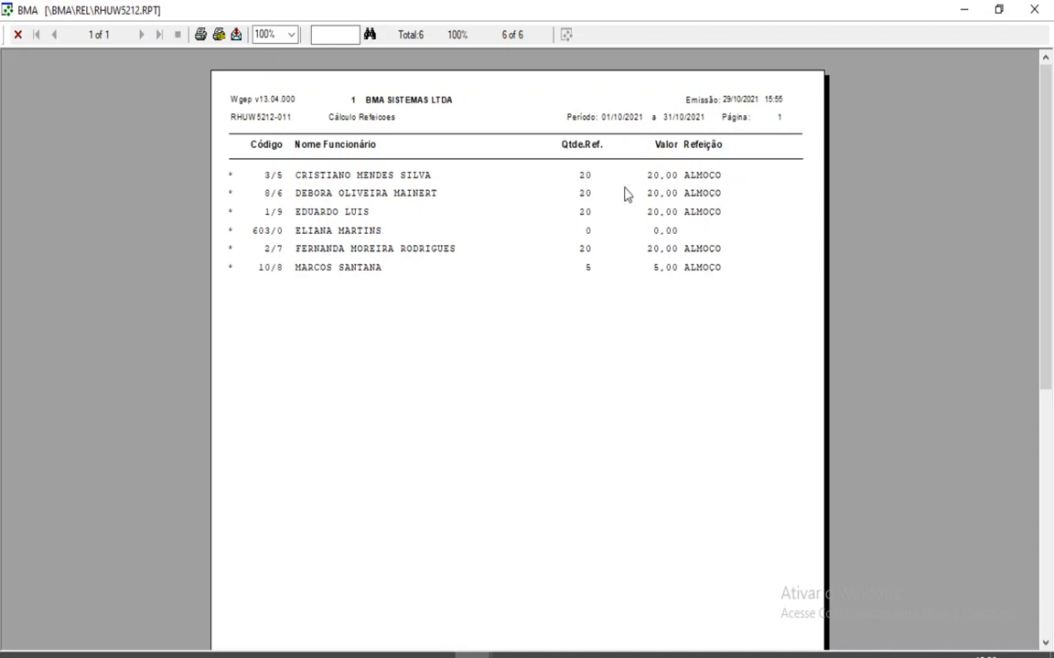
Close the RHUW5212 Cálculo Refeições report preview after reviewing each employee's meal count and value.
click(1035, 10)
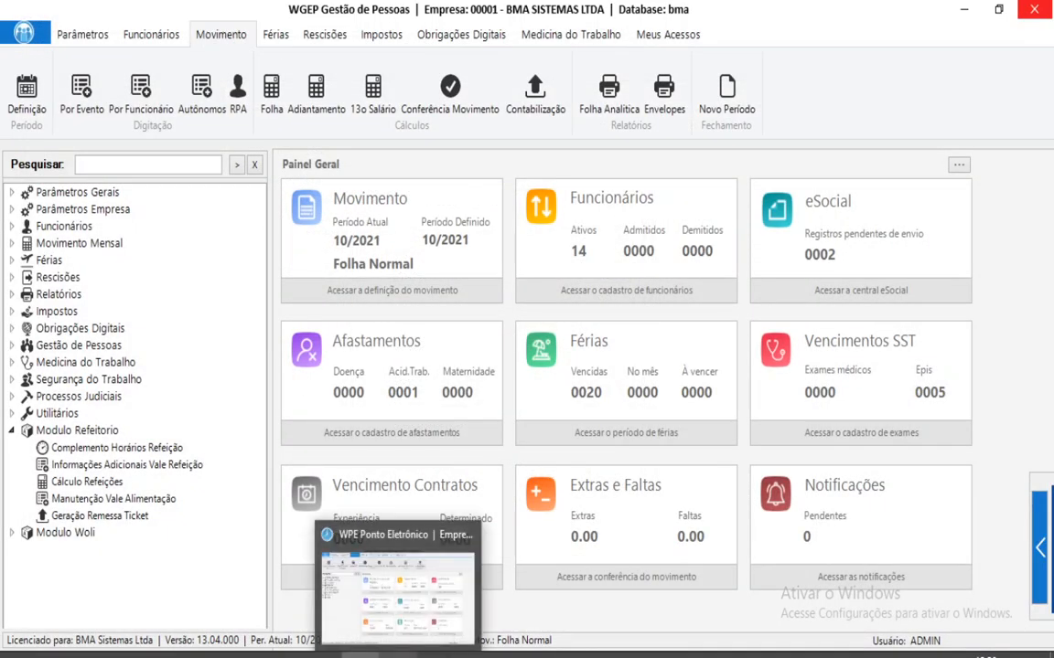
In WPE Ponto Eletrônico, open Conferência por Período for the employee and maximize it.
click(397, 655)
click(301, 100)
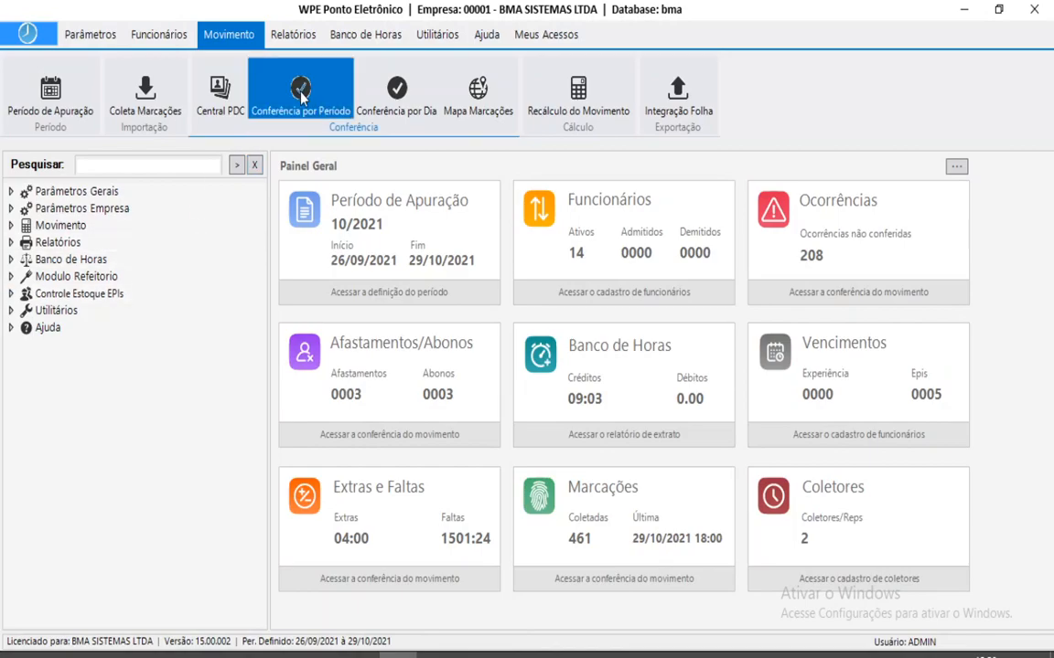
click(243, 205)
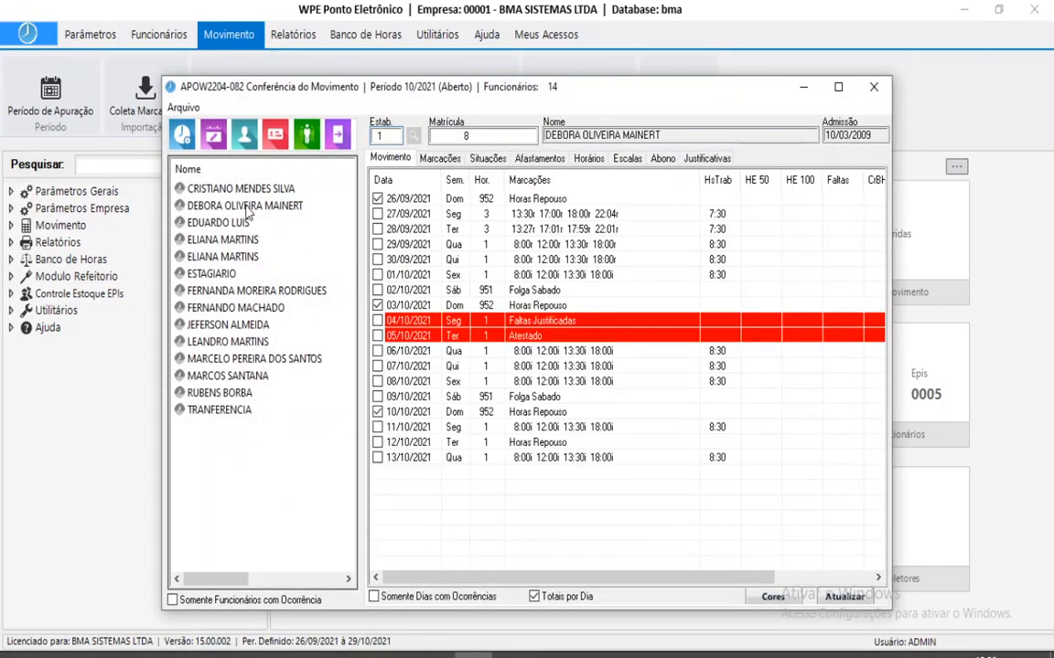
scroll(389, 232, down, 2)
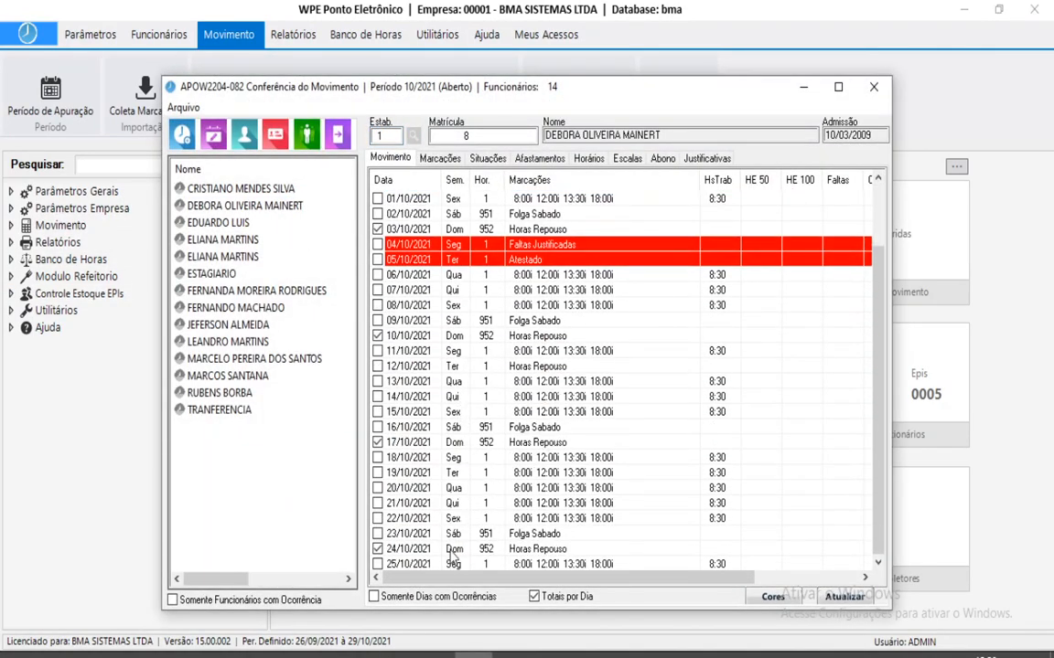
scroll(472, 375, up, 2)
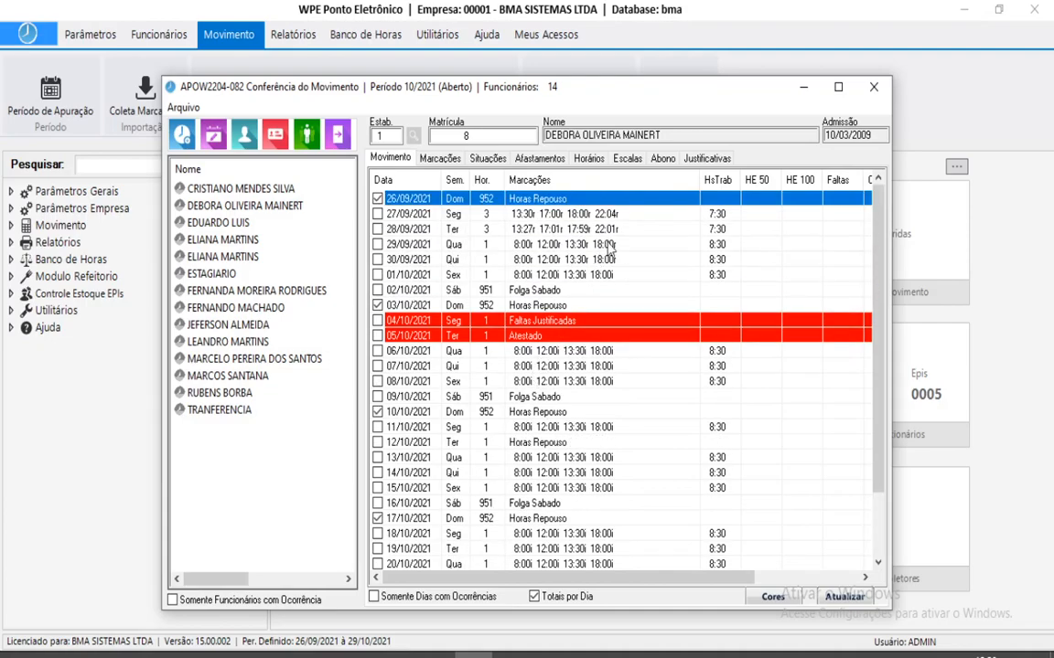
click(838, 87)
Confirm 04/10/2021 shows 04 Faltas Justificadas and 05/10/2021 shows 14 Atestado in Marcações.
click(455, 256)
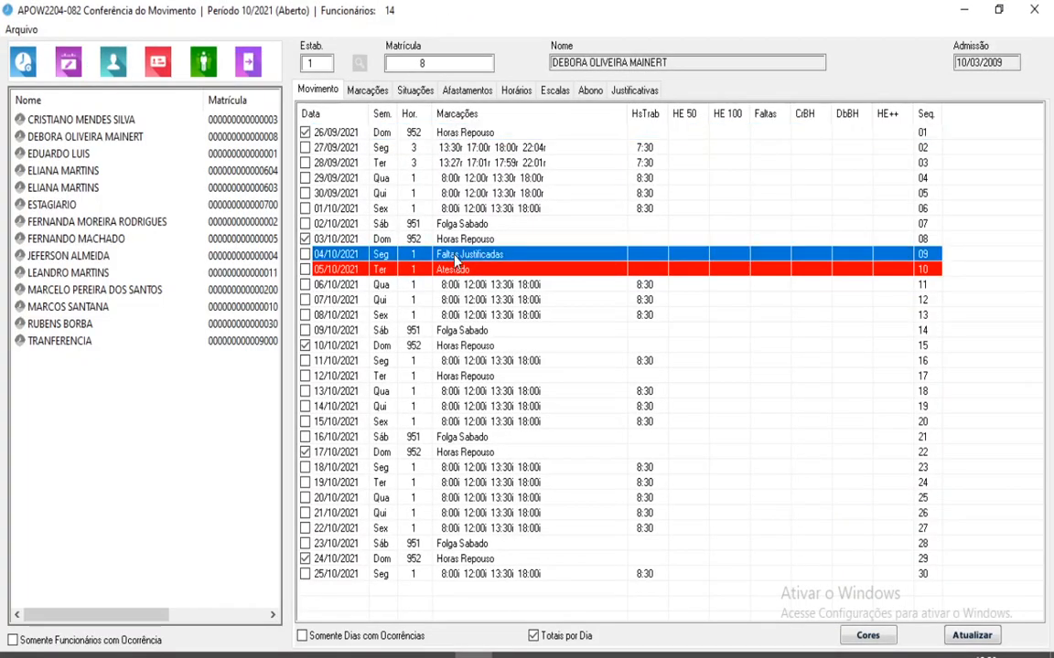
double_click(455, 259)
click(361, 478)
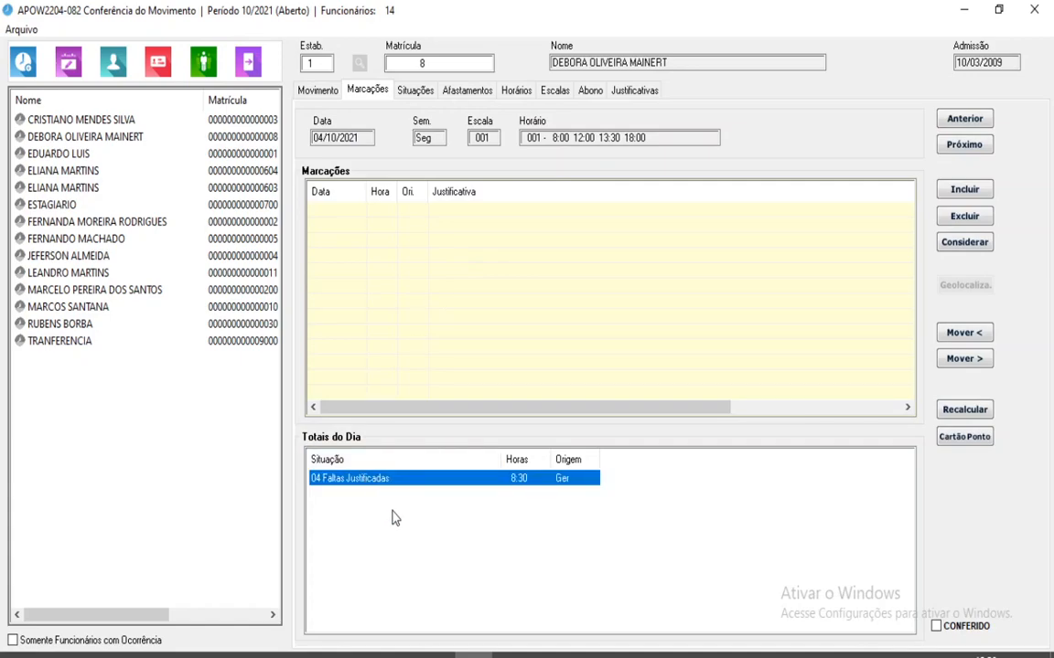
click(324, 92)
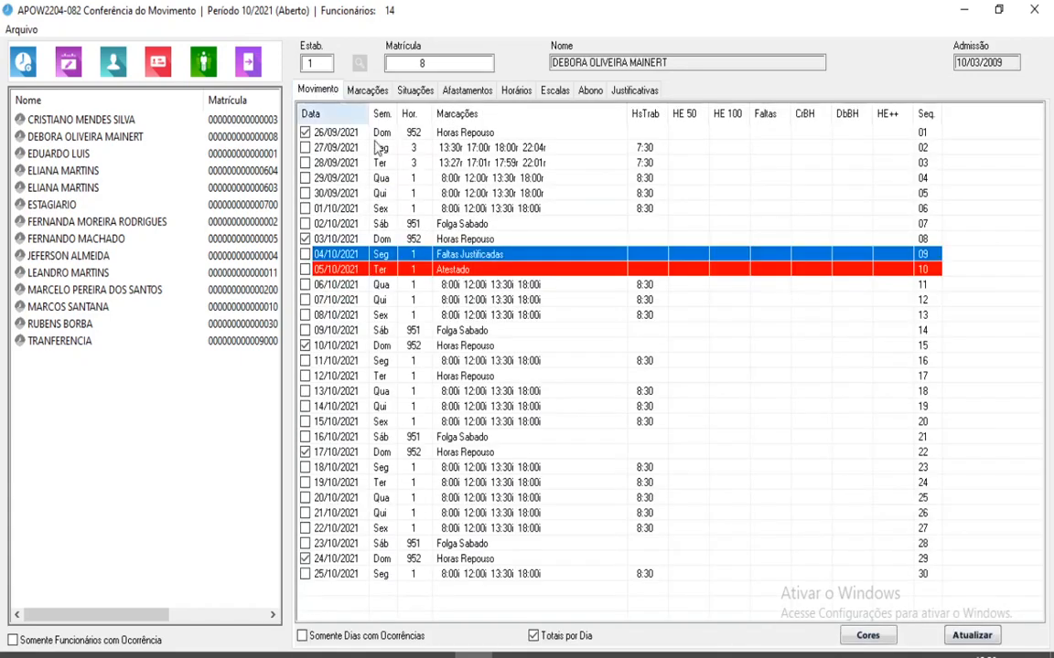
double_click(455, 270)
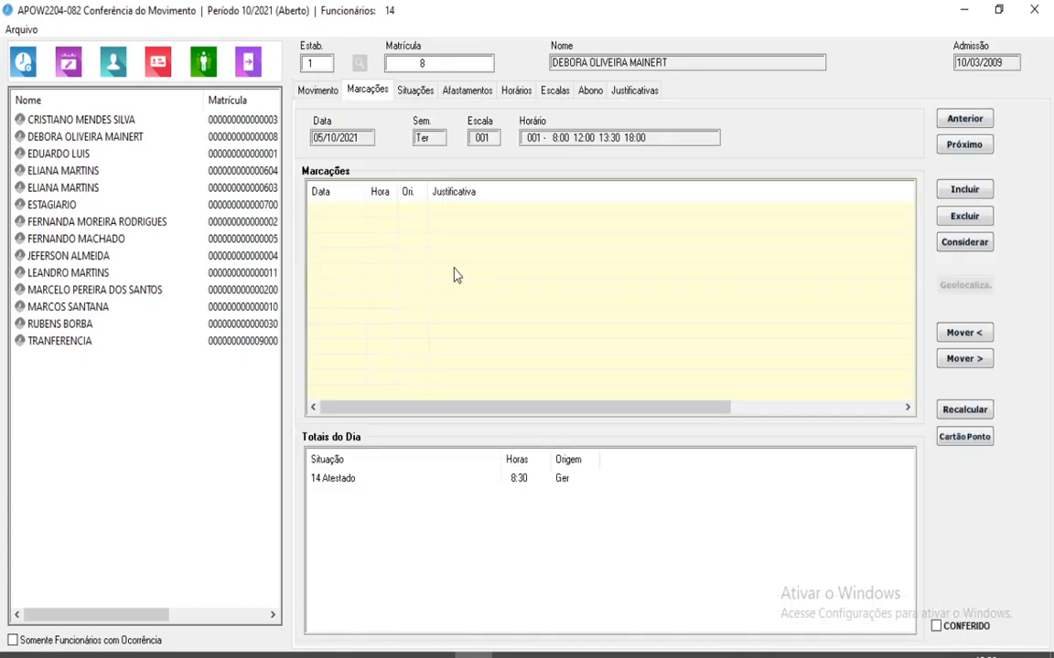
click(341, 483)
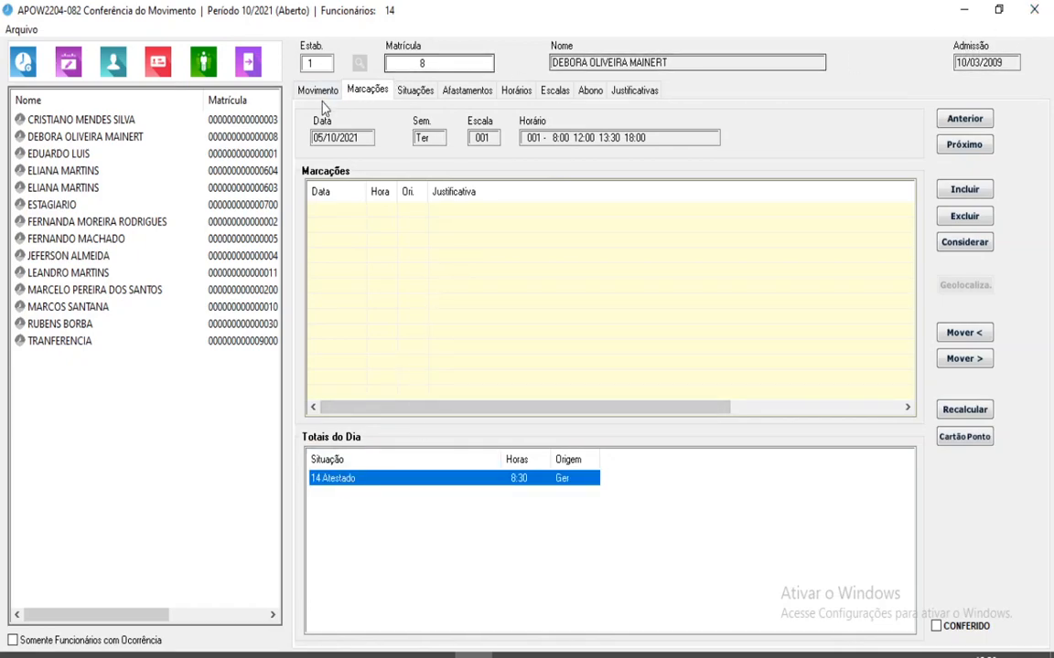
click(320, 92)
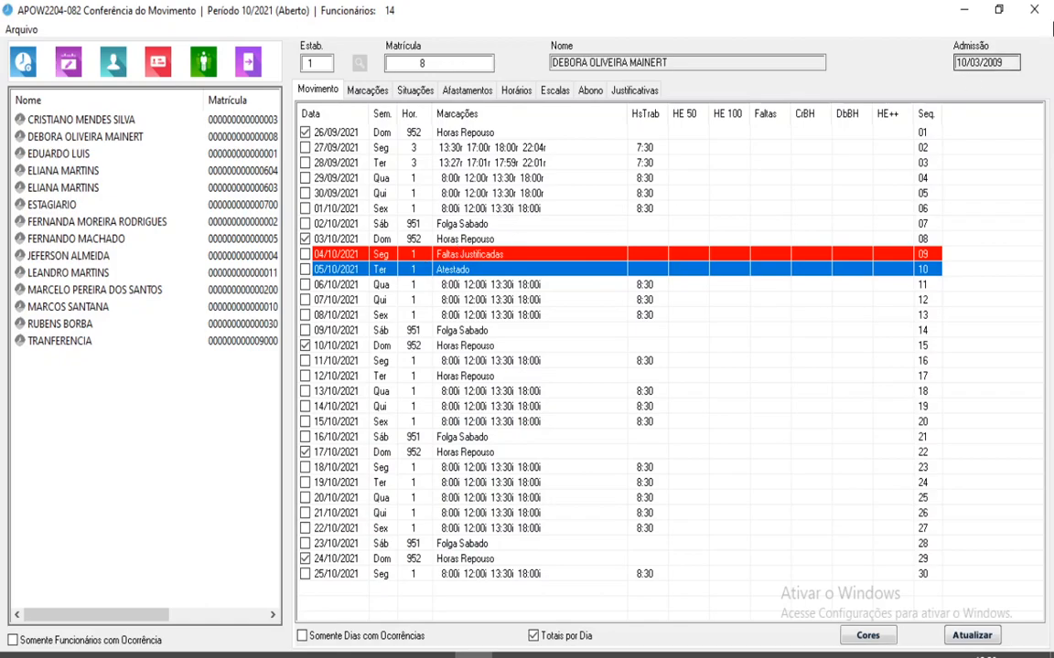
Close WPE's attendance review and rerun the October 2021 Cálculo Refeições with its default dates.
click(1031, 12)
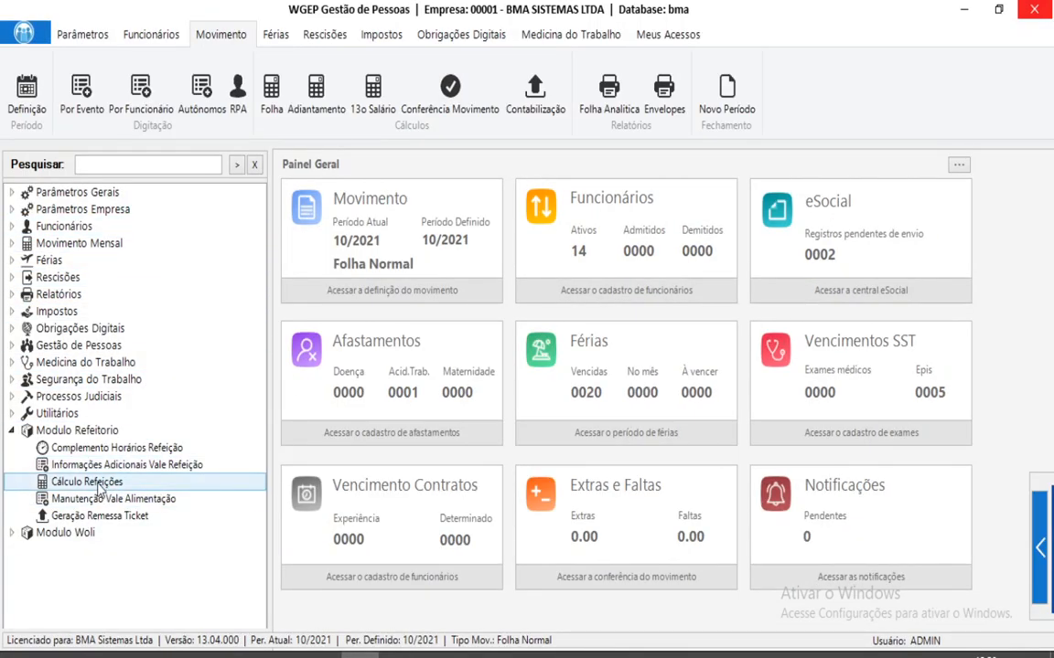
double_click(76, 485)
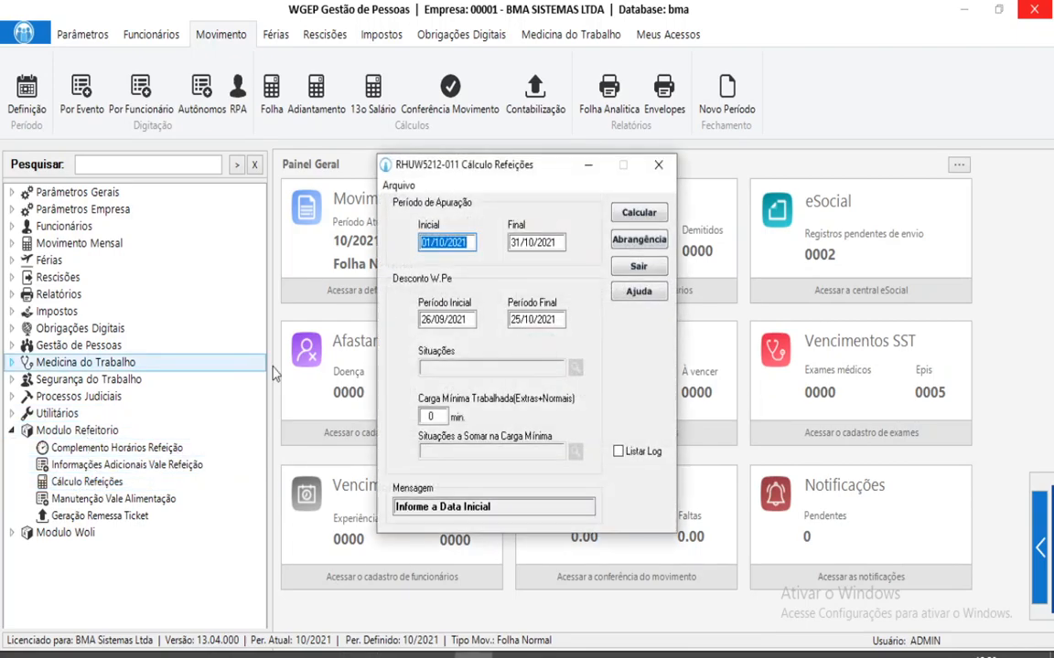
click(659, 167)
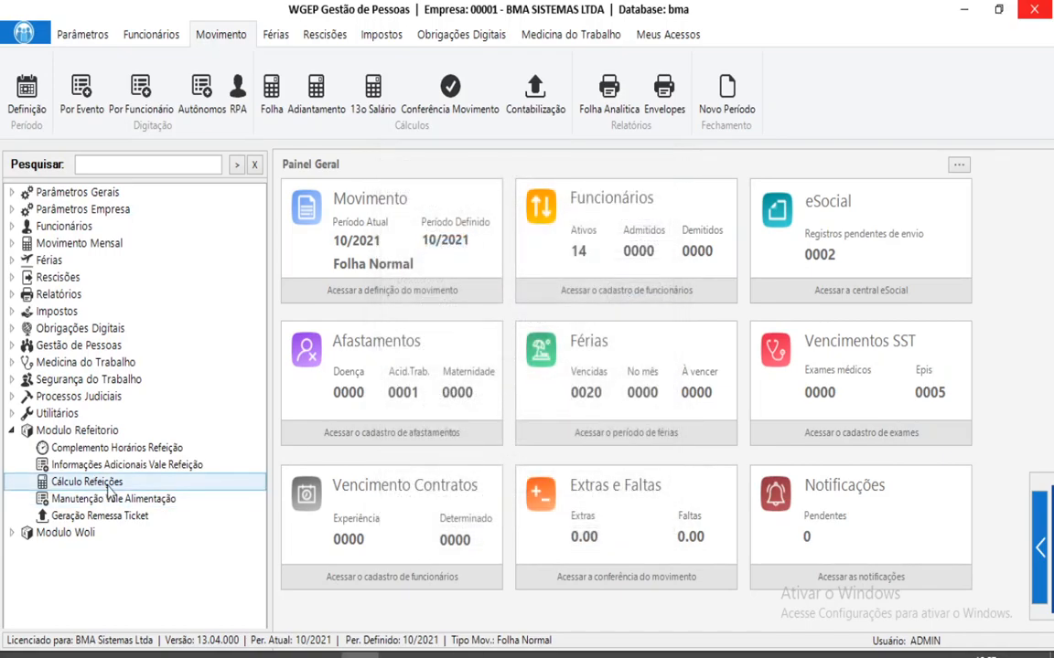
double_click(108, 482)
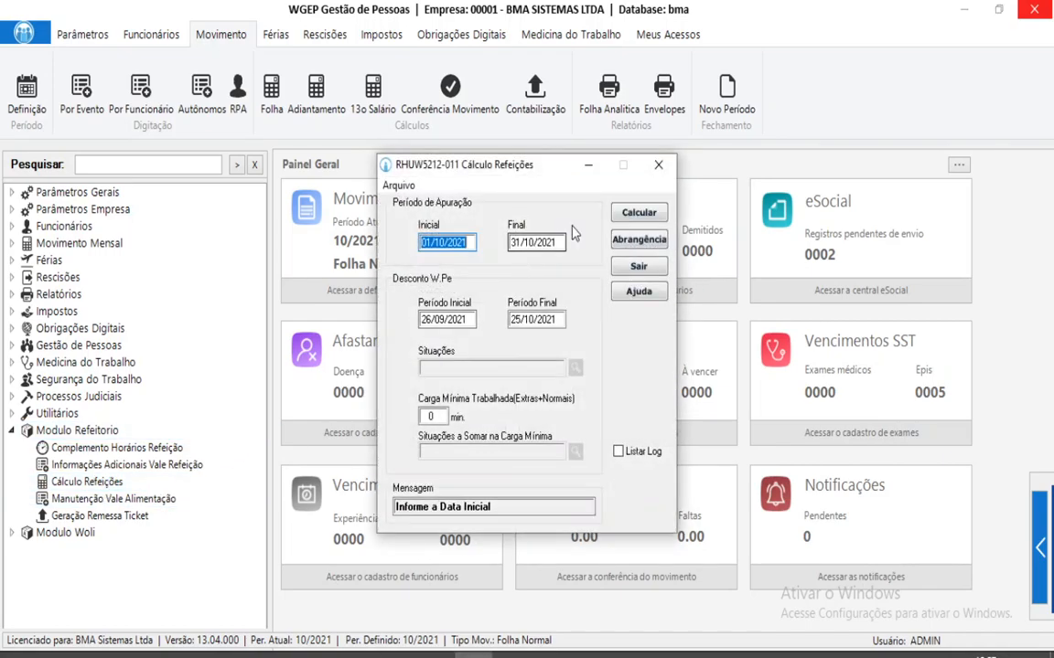
key(Tab)
key(Tab)
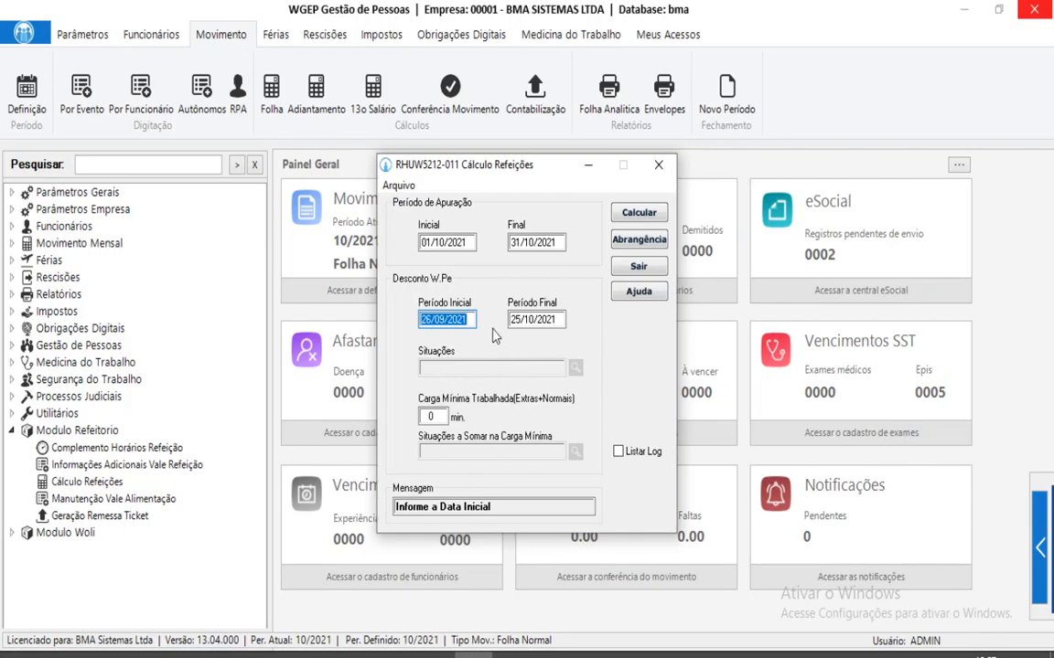
key(Tab)
click(652, 216)
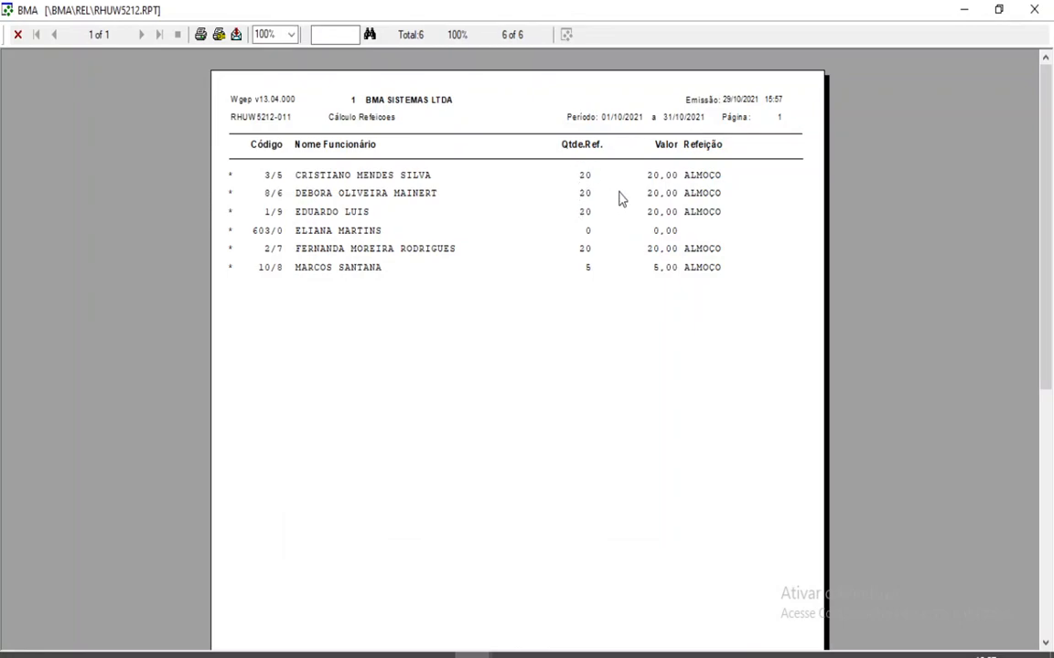
Close the meal report and recalculate the October payroll under Folha > Calcular.
click(1038, 11)
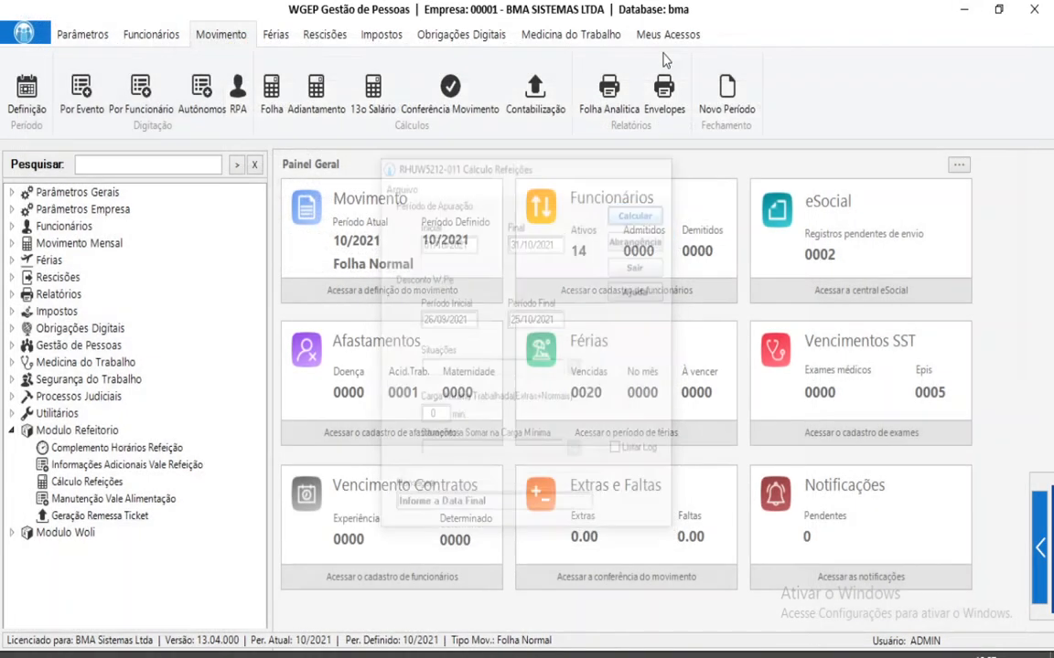
click(271, 96)
click(628, 274)
click(557, 395)
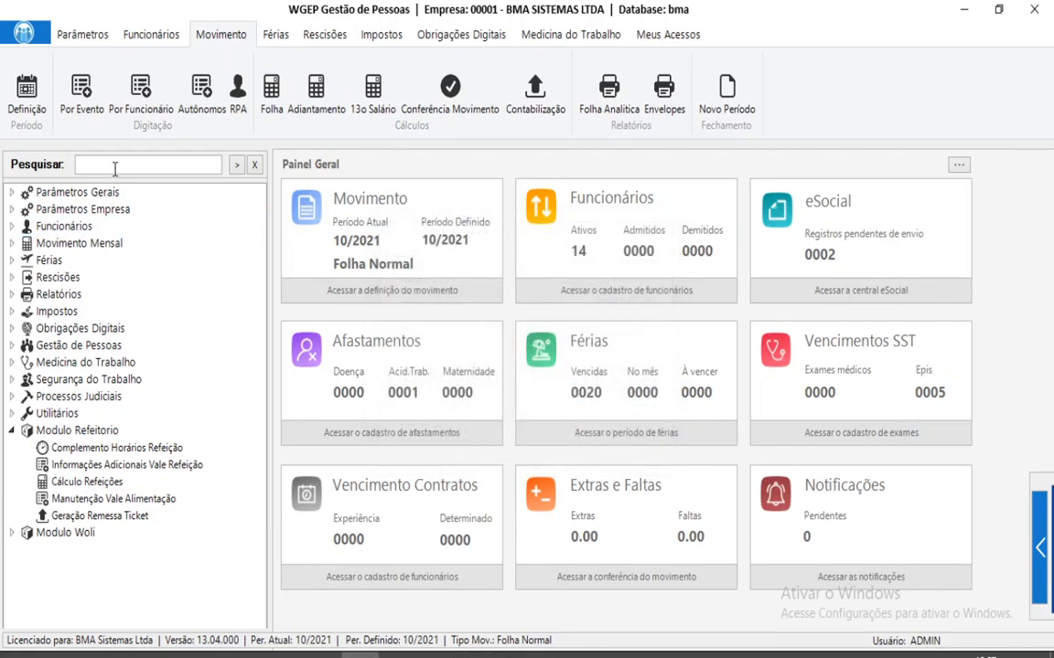
Check employee 8's Consulta Cálculo Envelope shows 528 VALE REFEICAO at 20,00.
text(ENVE)
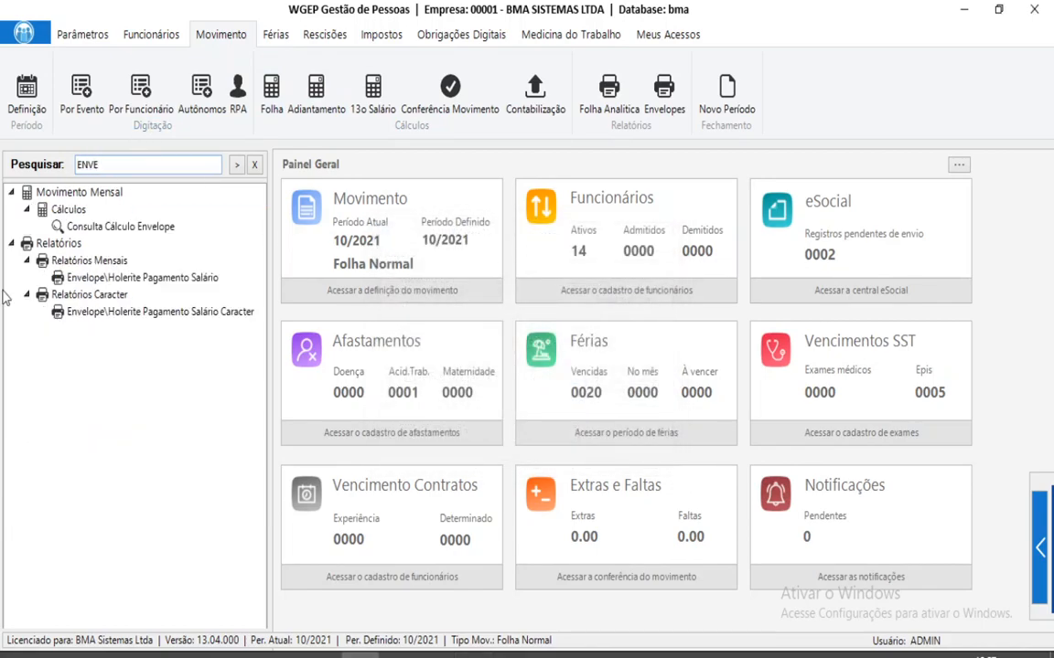
double_click(173, 228)
text(8)
key(Return)
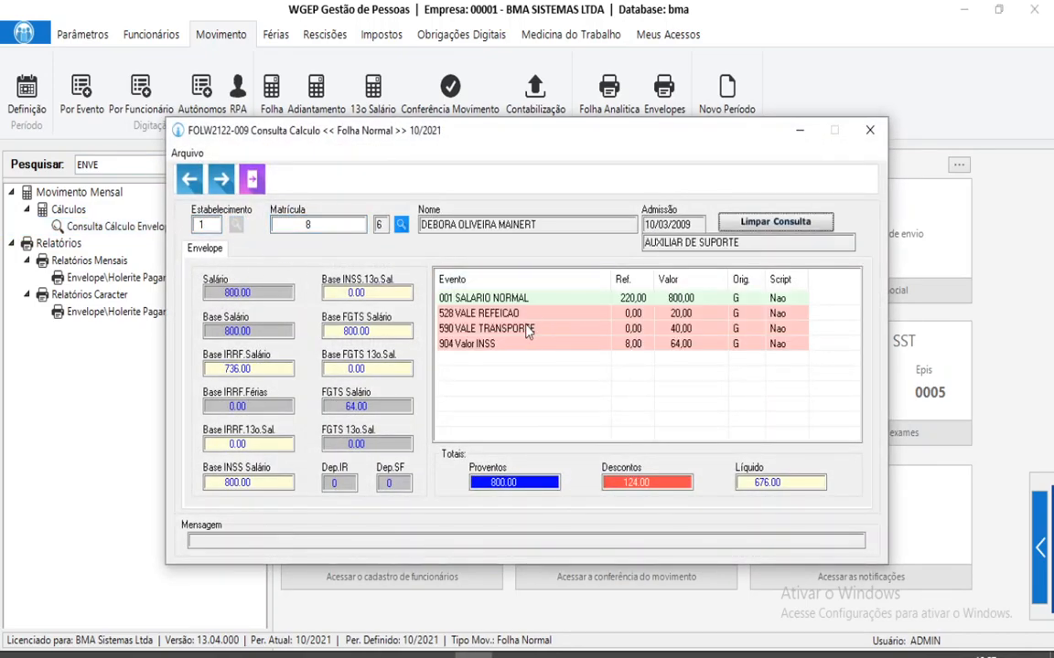
click(631, 316)
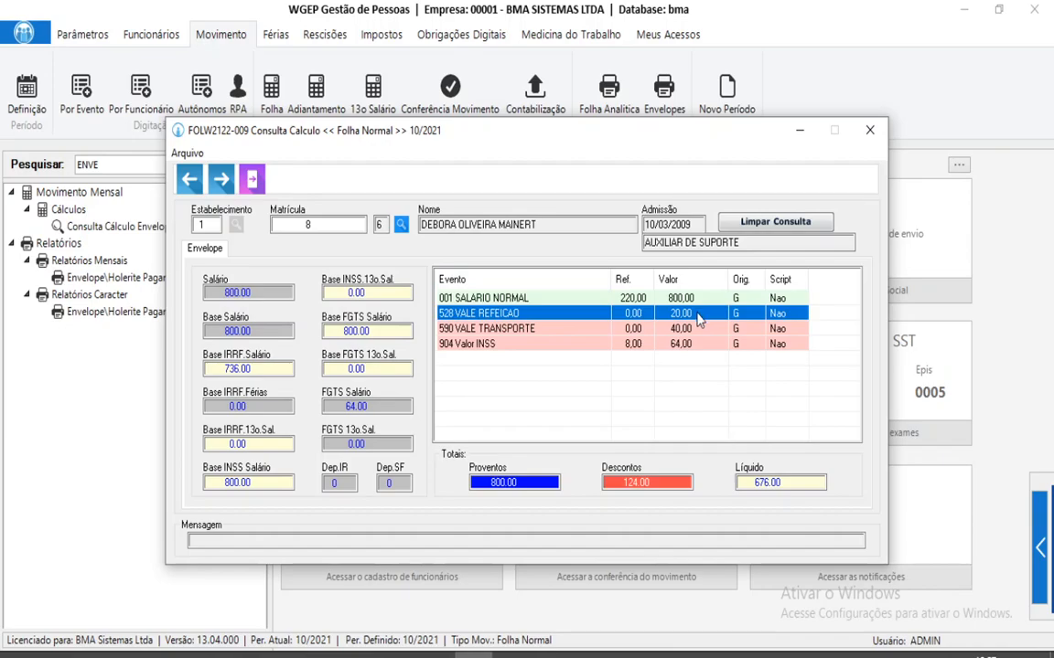
click(875, 130)
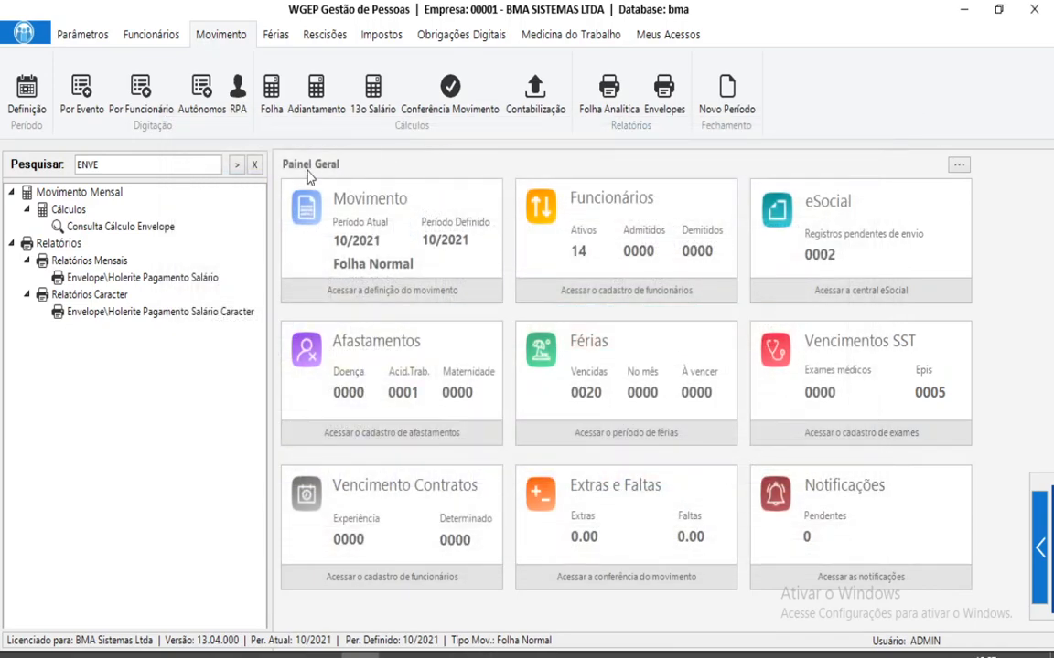
Clear the menu search and open Modulo Refeitorio > Cálculo Refeições.
click(254, 166)
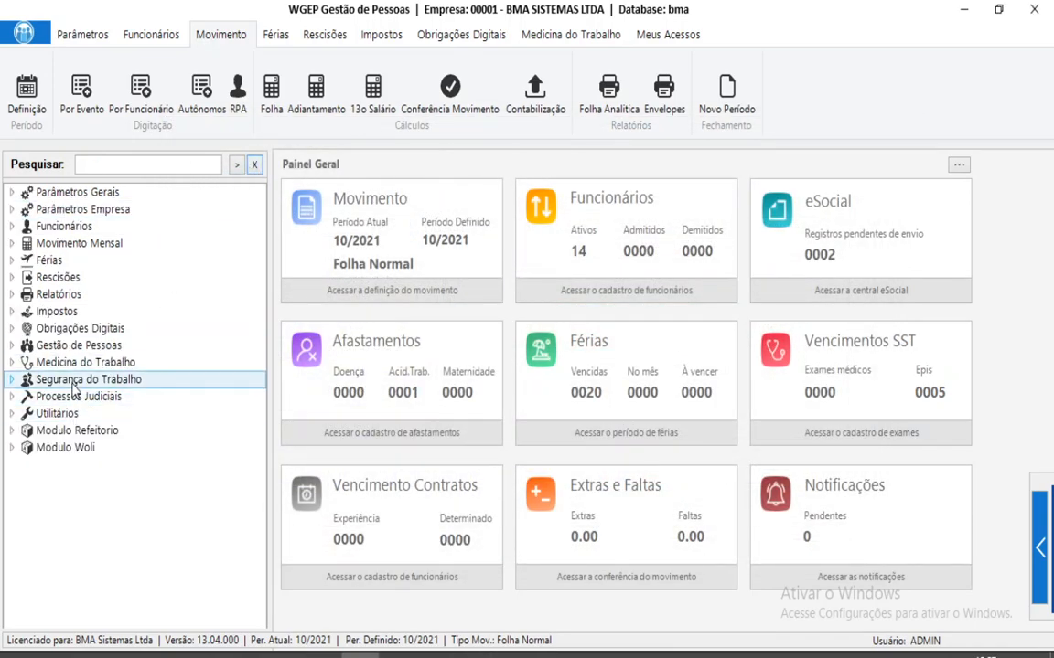
double_click(90, 431)
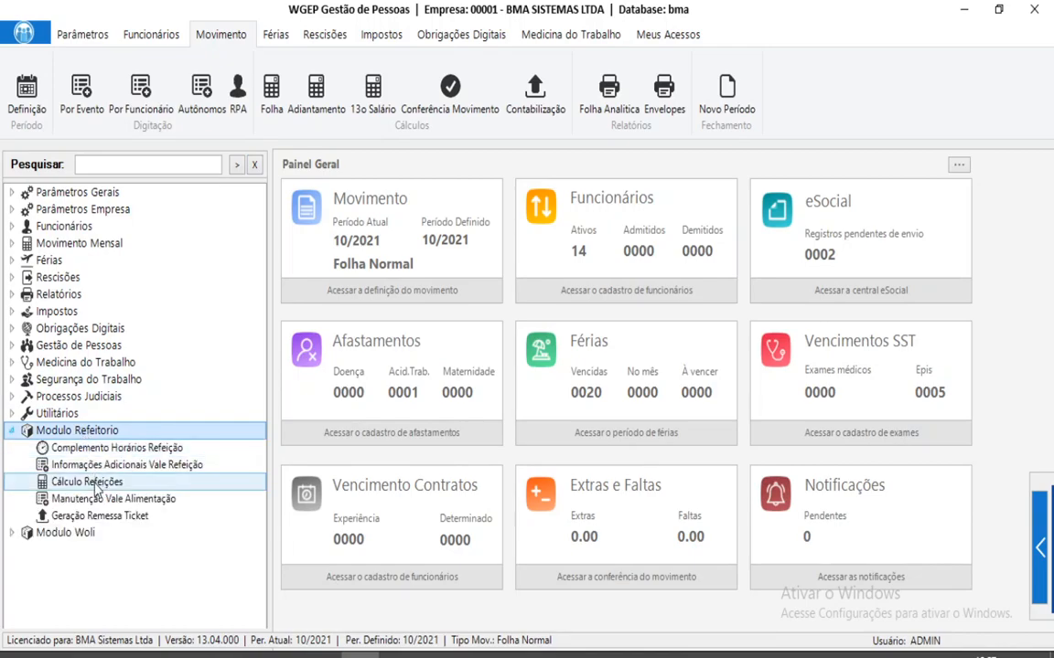
double_click(88, 482)
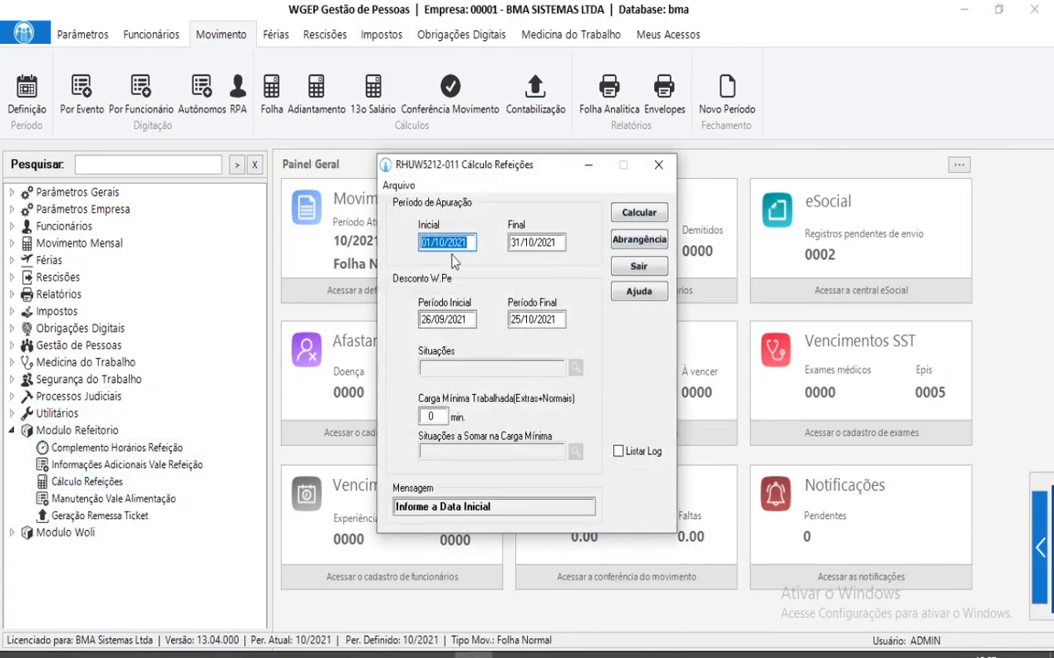
Unlock editing of the calculation's situations by entering and confirming the password.
click(400, 187)
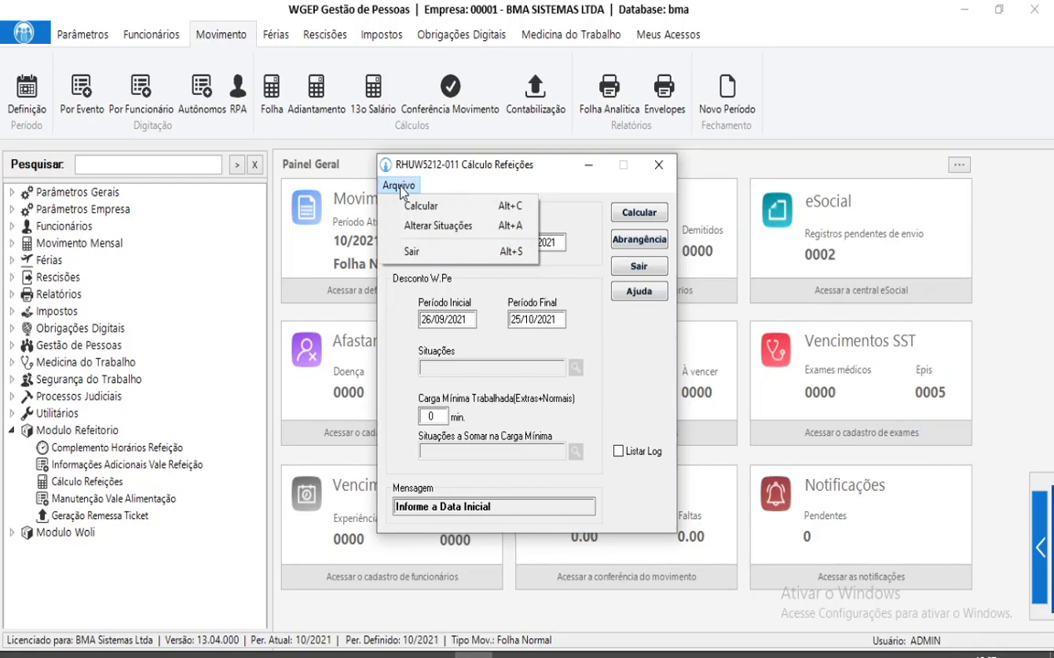
click(453, 225)
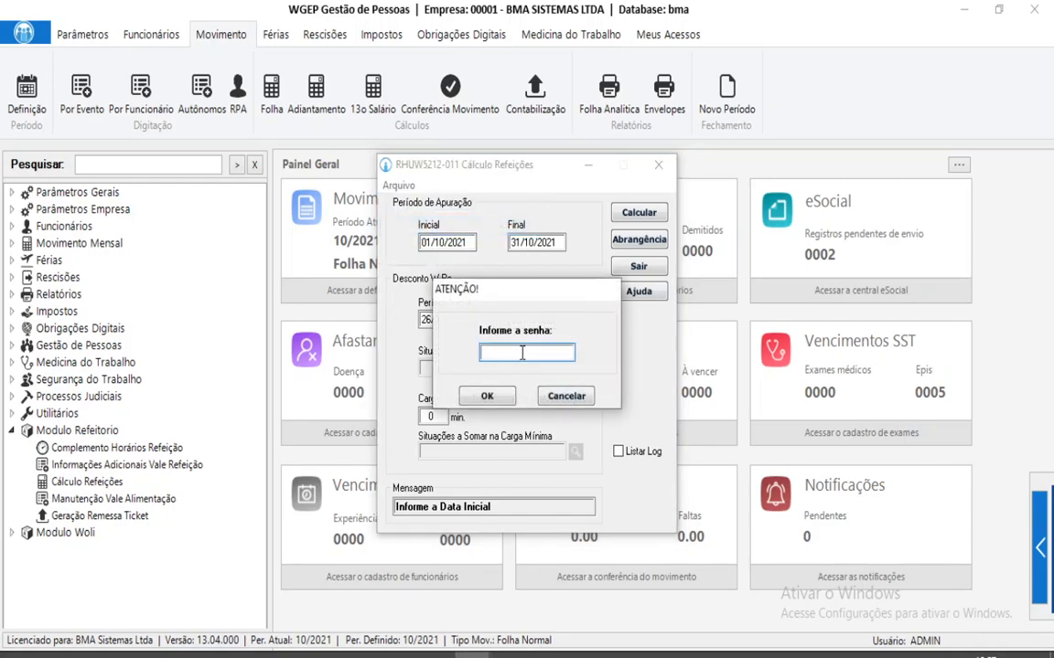
text(***********)
key(Return)
text(********)
key(Return)
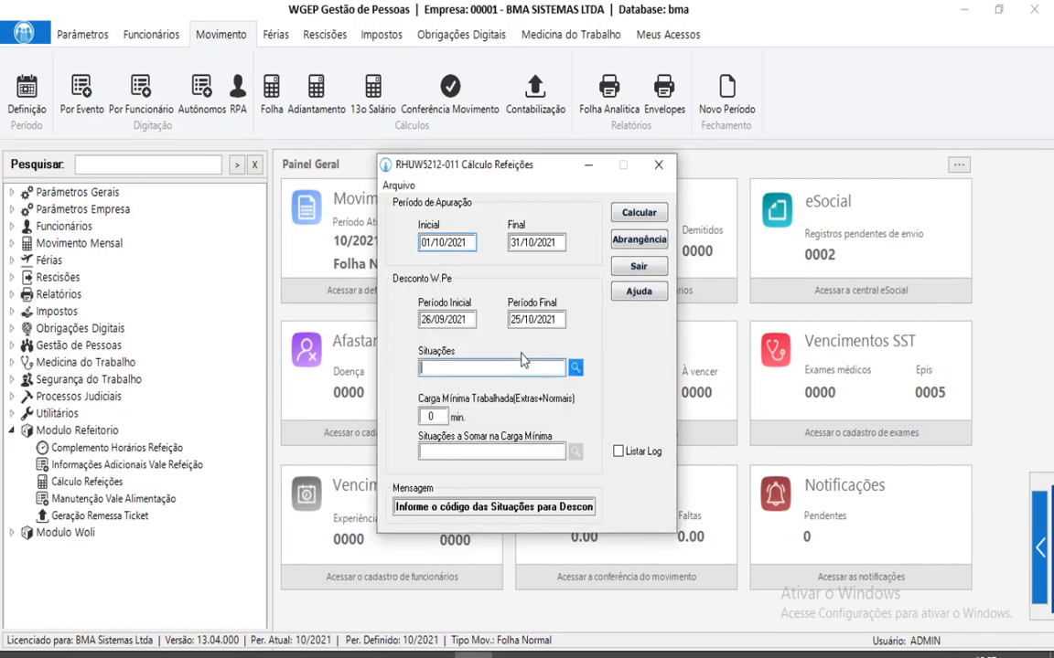
Add situation codes 04 (justified absences) and 14 (Atestado) to the meal discount situations.
click(575, 368)
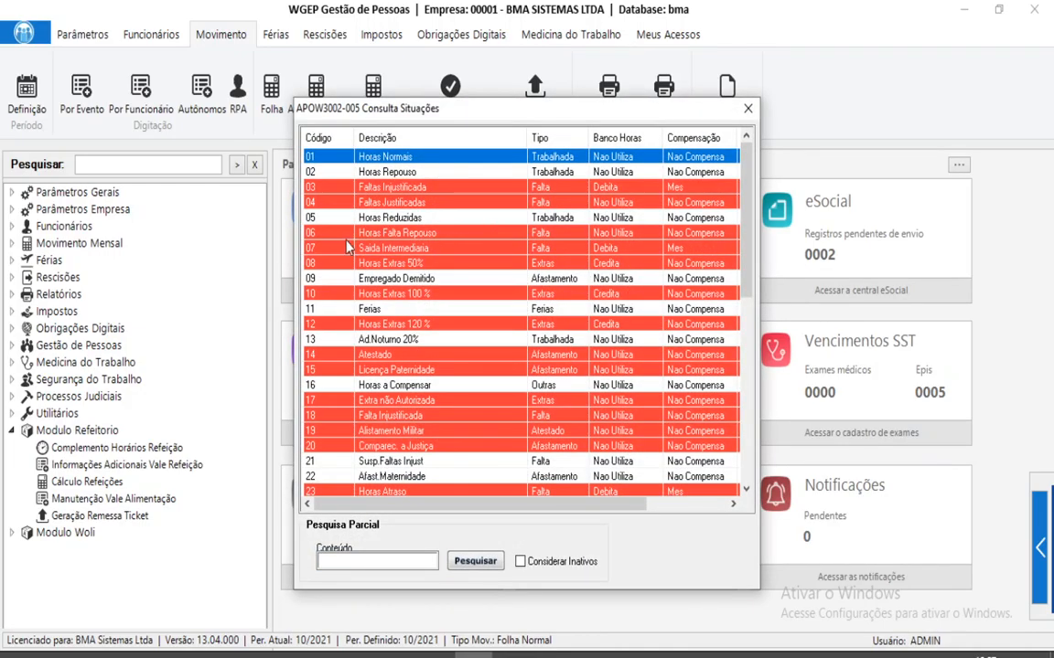
double_click(307, 202)
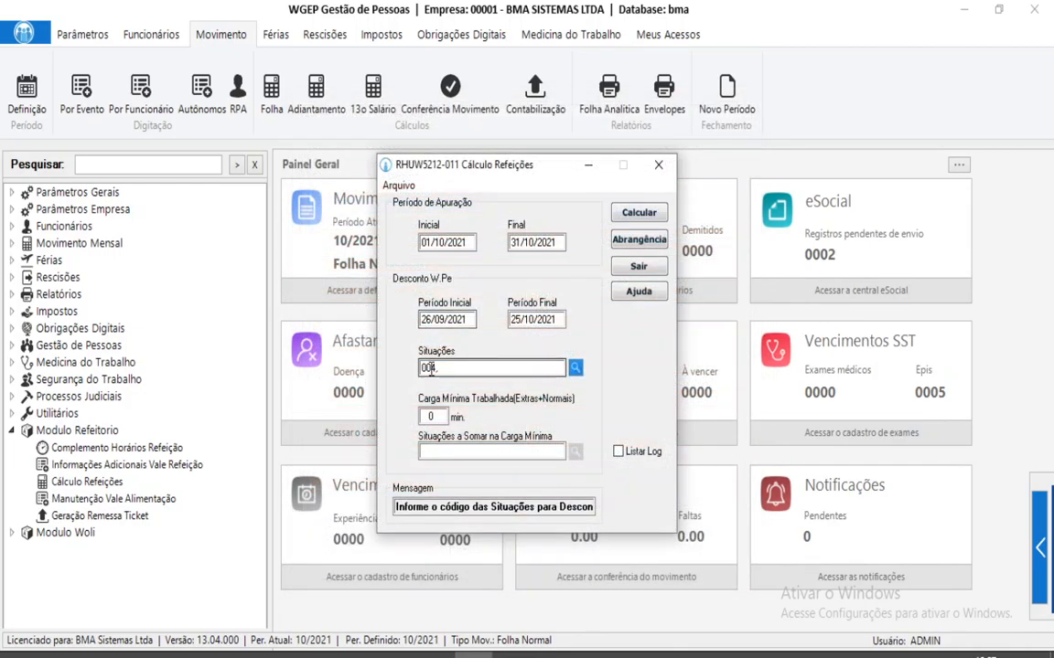
click(577, 370)
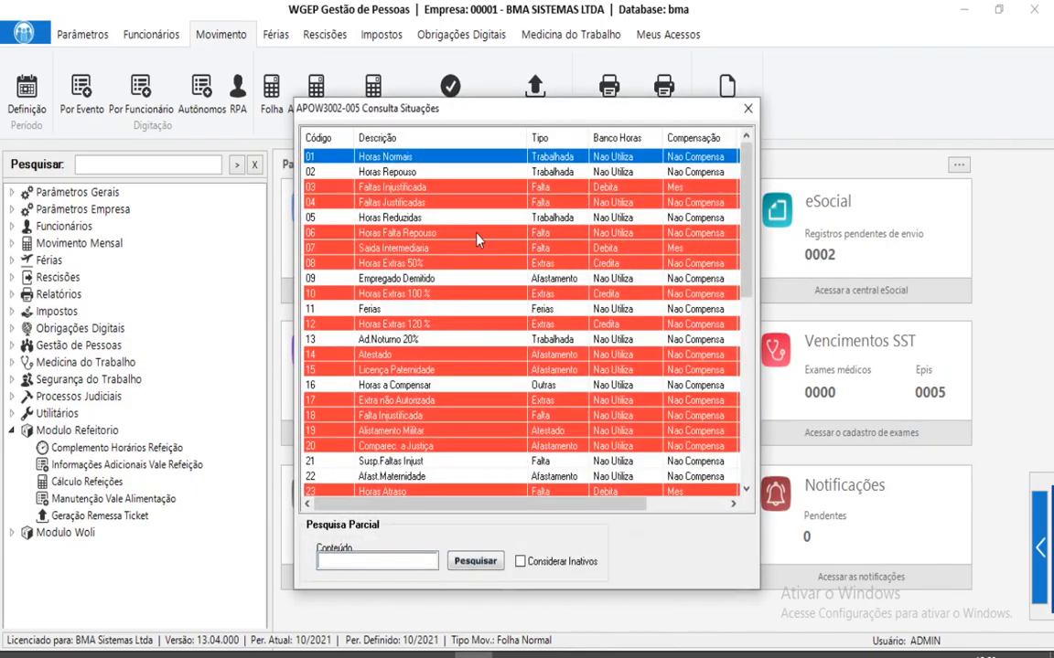
double_click(370, 356)
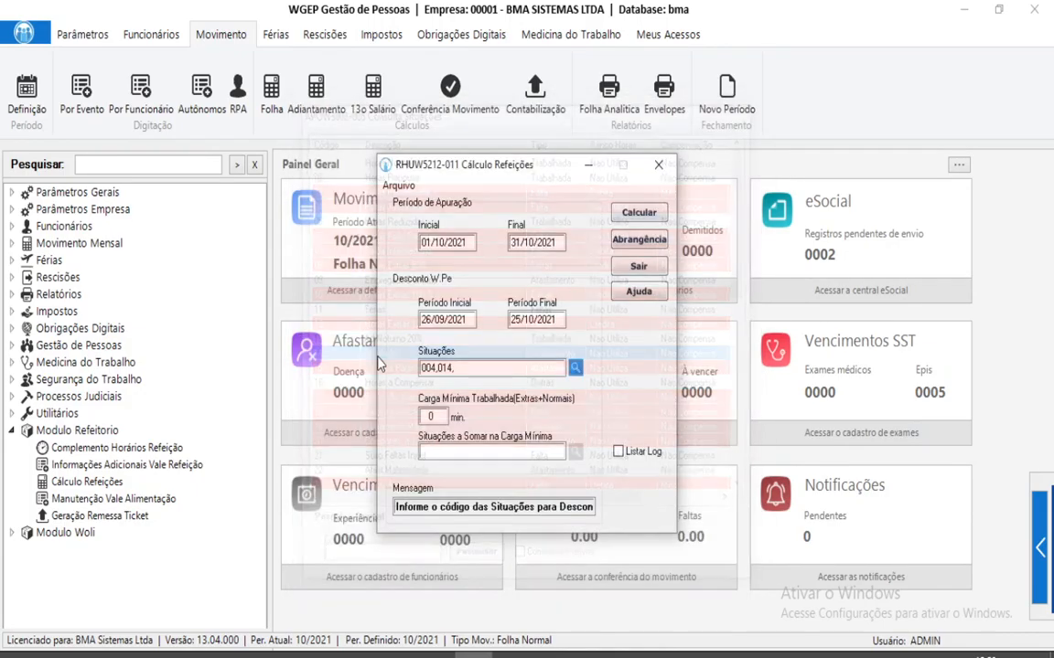
double_click(479, 366)
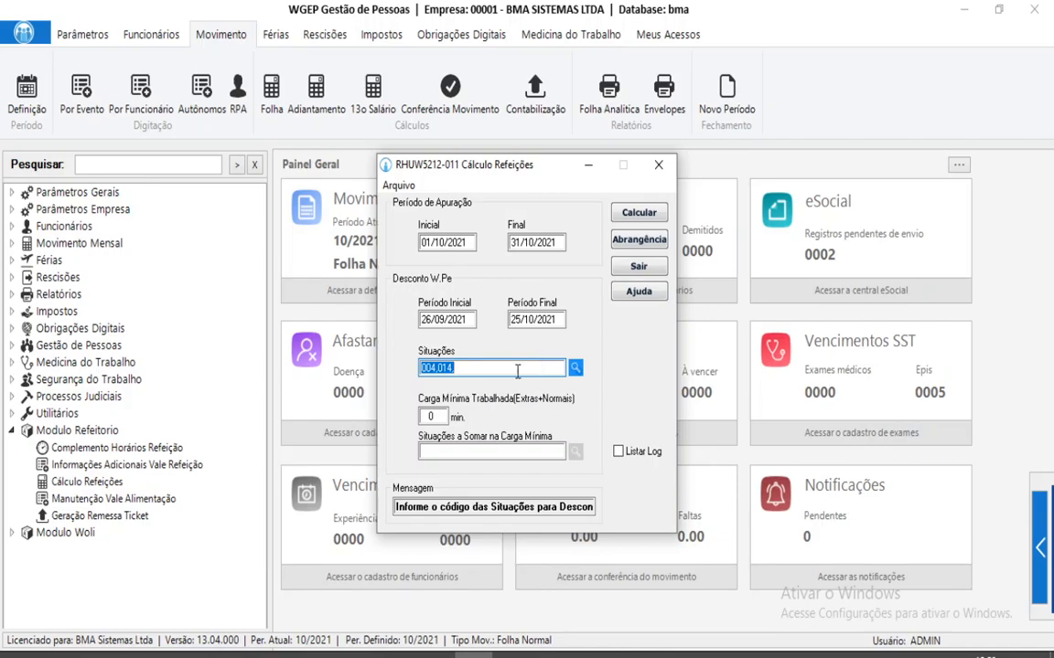
click(484, 363)
text(,)
key(Tab)
key(Tab)
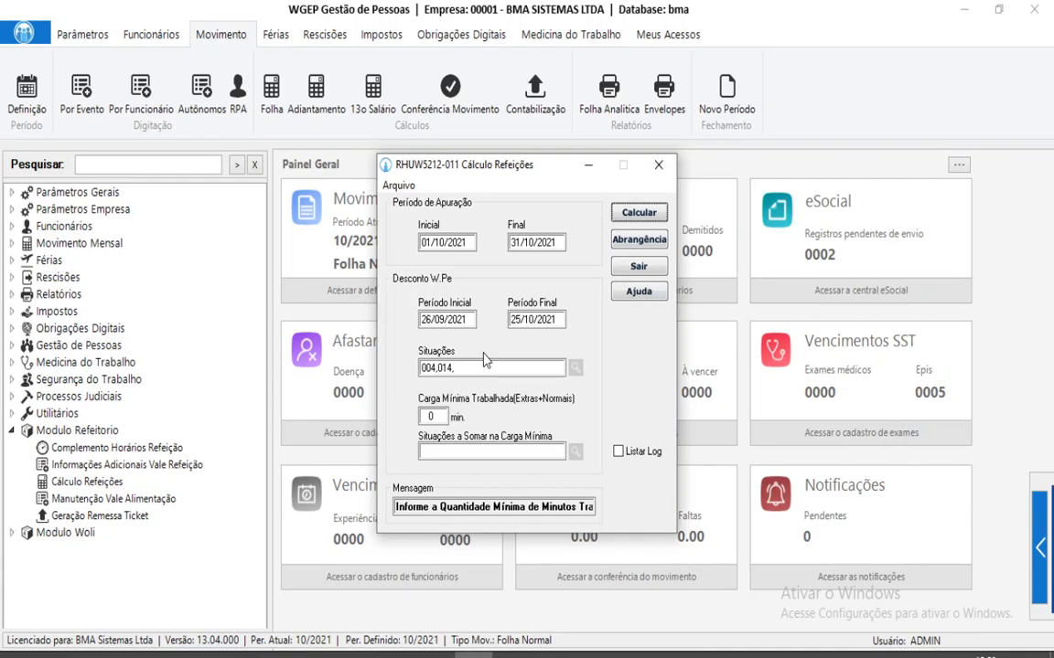
Run the meal calculation with situations 004 and 014, review the report, then close it.
key(Return)
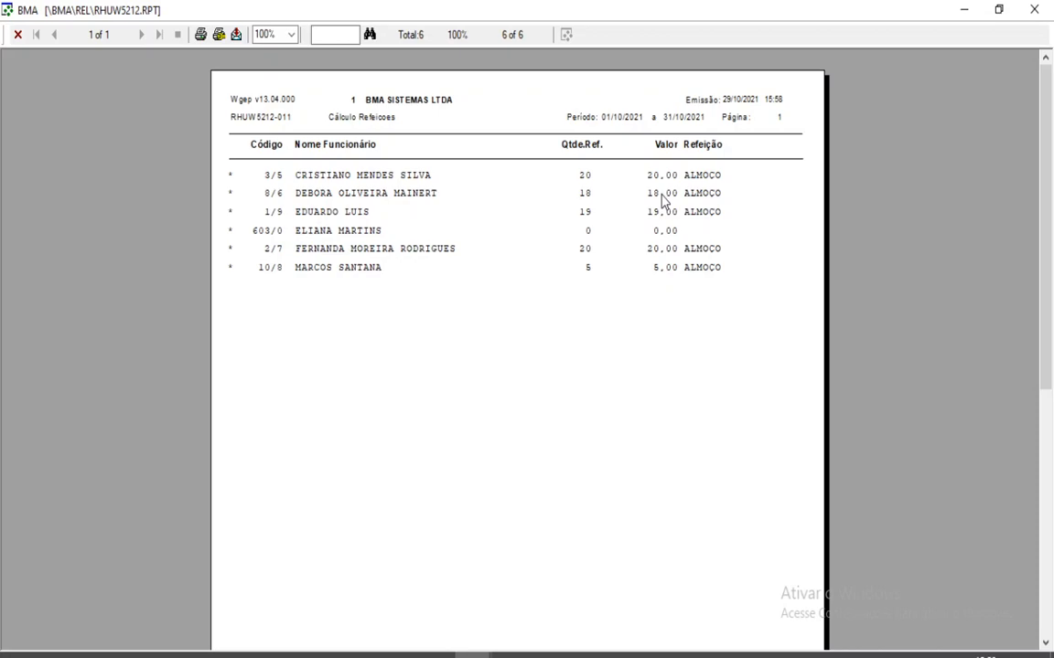
click(1035, 11)
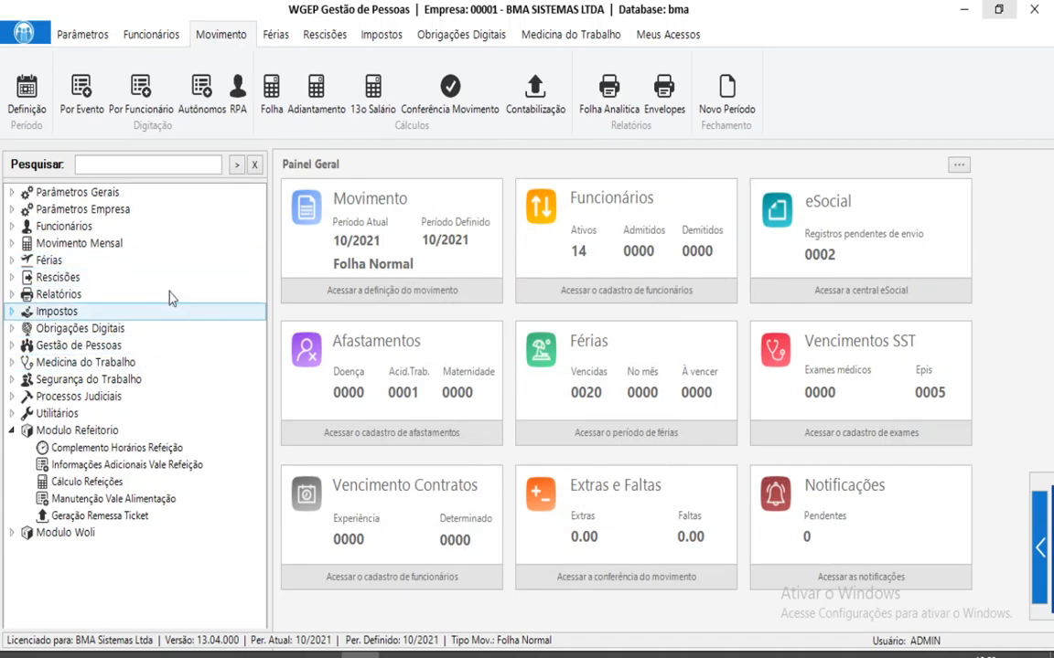
Recalculate the payroll under Folha > Calcular and acknowledge the completion notice.
click(272, 92)
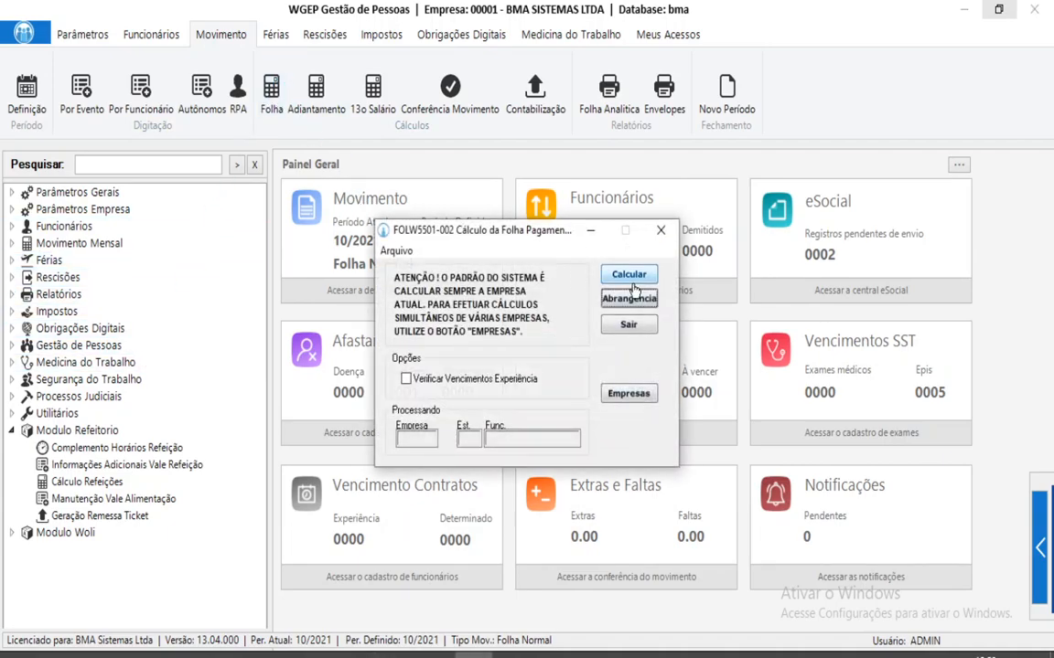
click(628, 276)
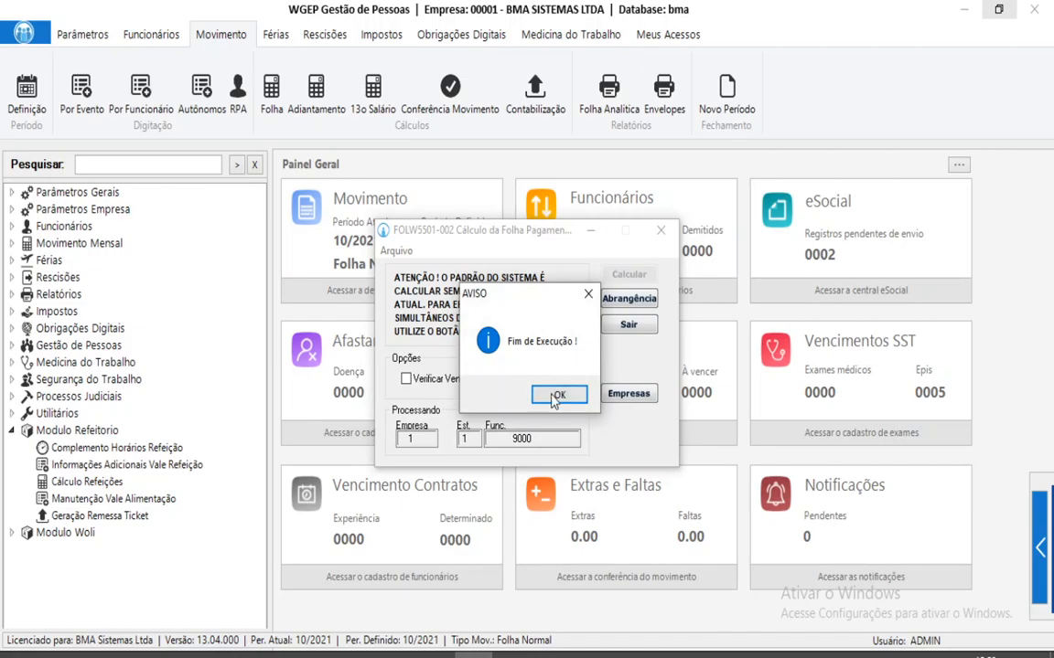
click(558, 394)
Verify employee 8's payroll envelope shows 528 VALE REFEICAO at 18,00, then clear the ENVEL search.
click(137, 163)
text(ENVEL)
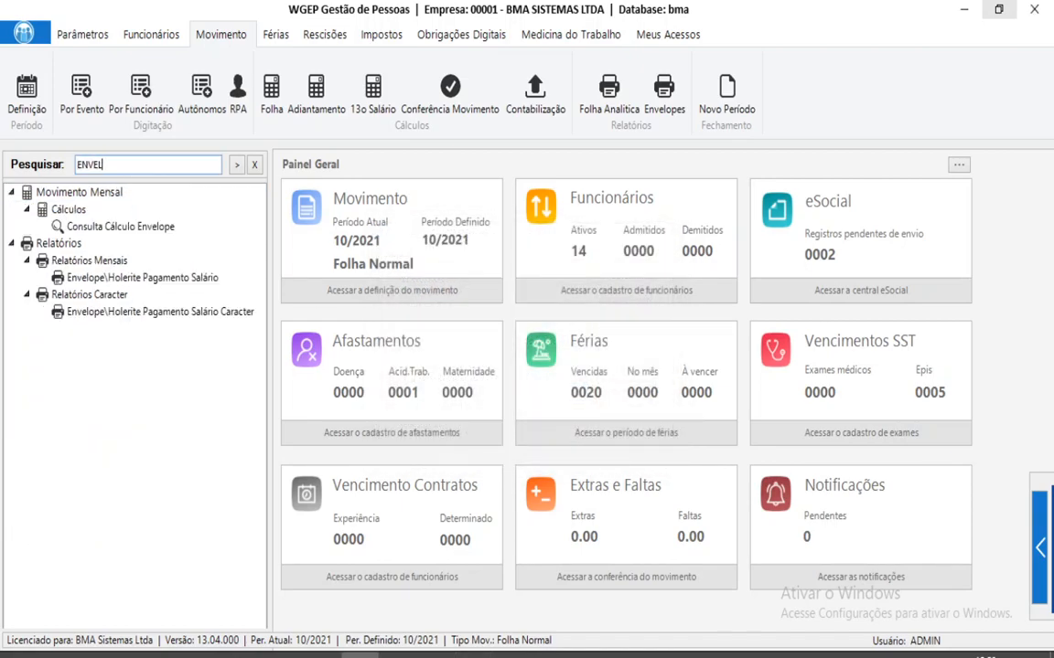
double_click(168, 233)
key(Return)
text(8)
key(Return)
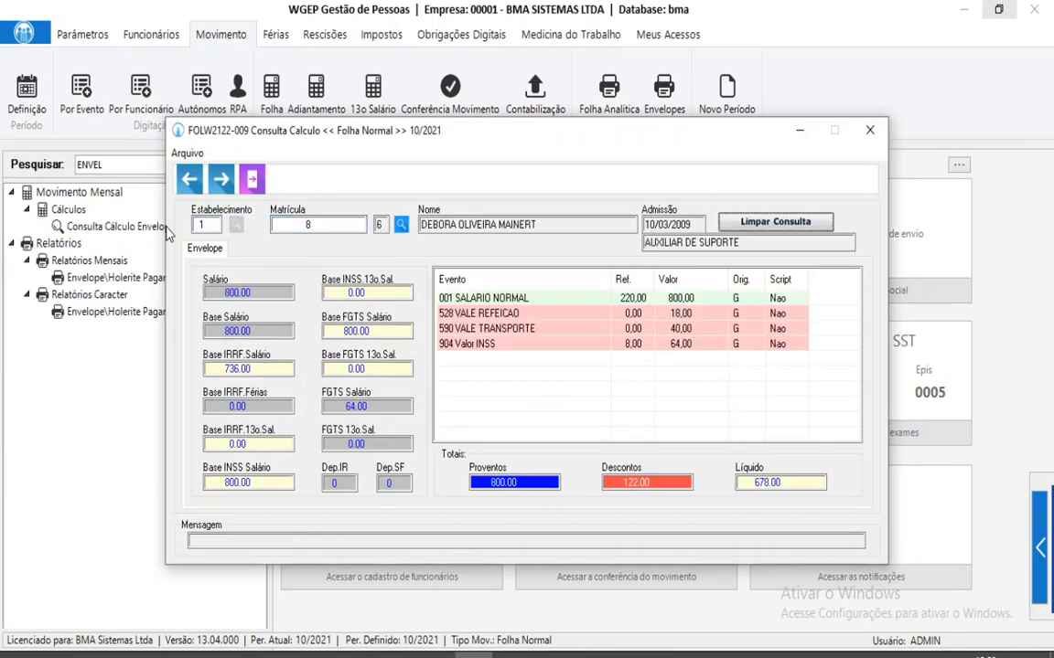
click(678, 313)
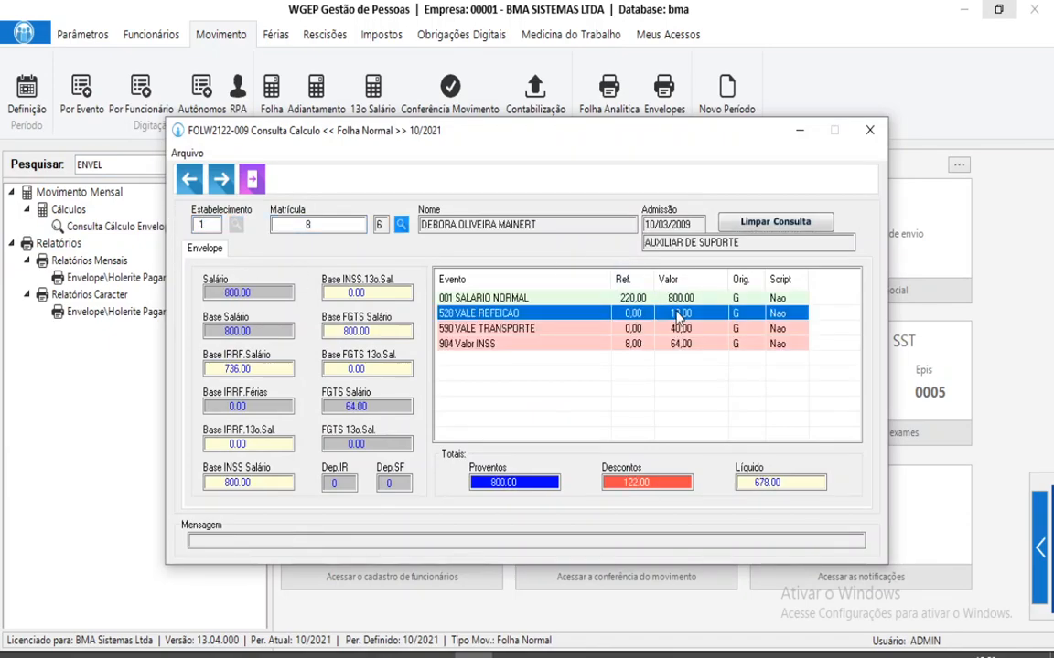
click(869, 129)
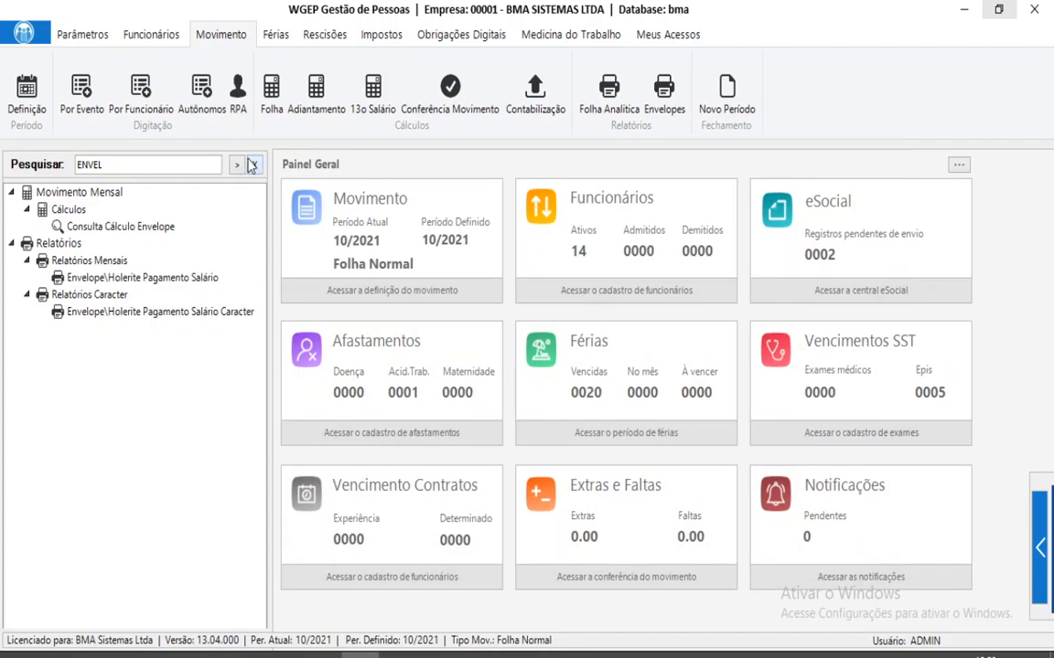
click(253, 165)
Restore the full menu and open Modulo Refeitorio > Cálculo Refeições.
click(91, 396)
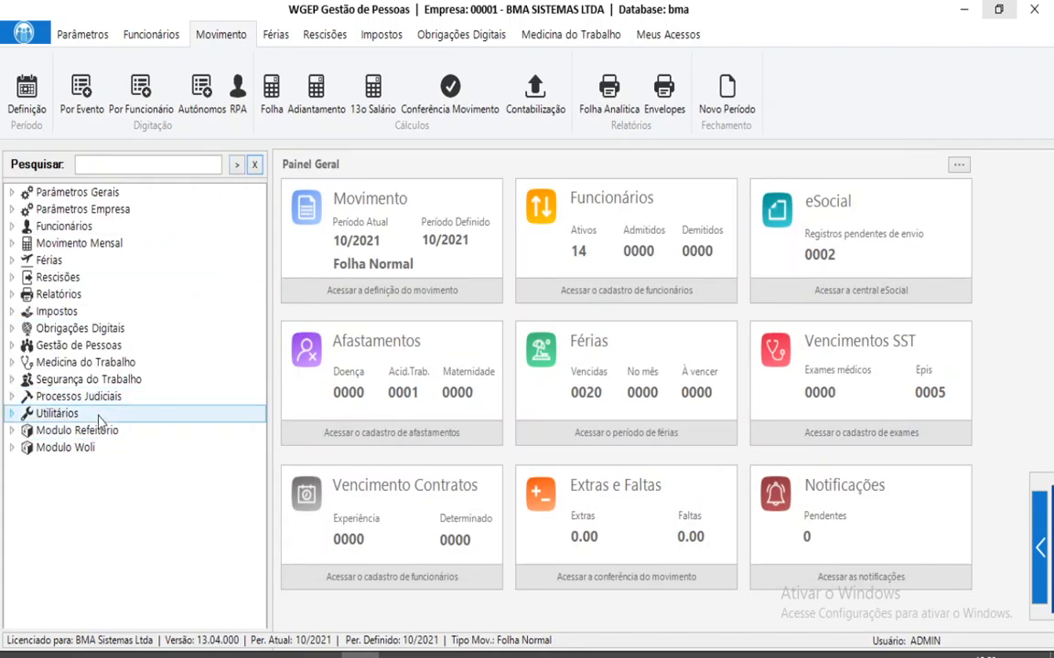
double_click(101, 431)
click(101, 484)
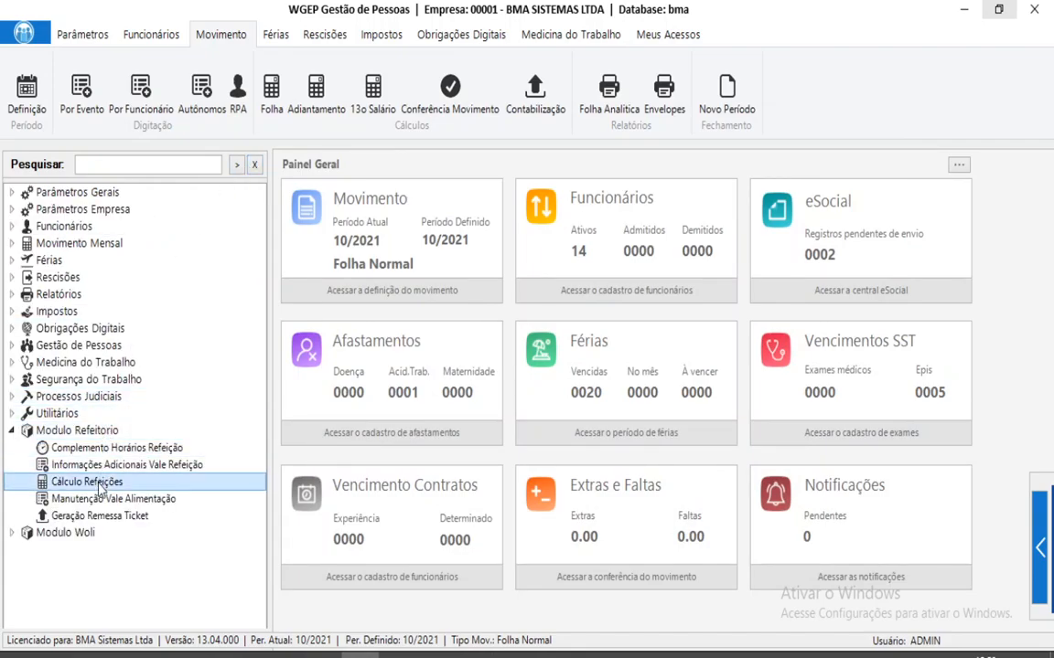
double_click(91, 481)
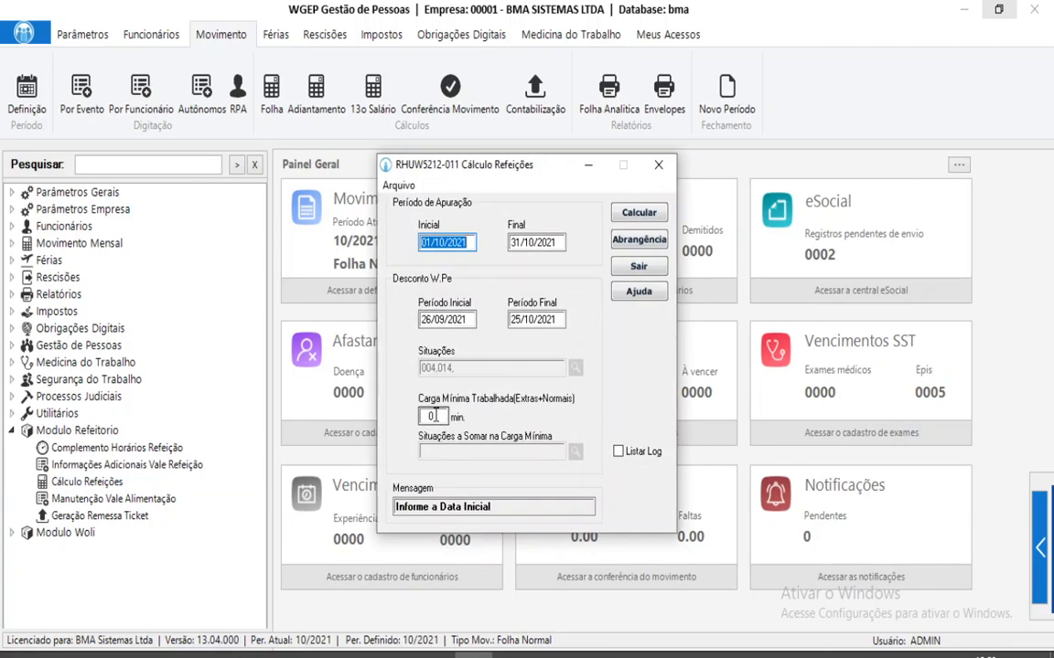
Enter 360 minutes as the Carga Mínima Trabalhada, replacing 480.
click(436, 416)
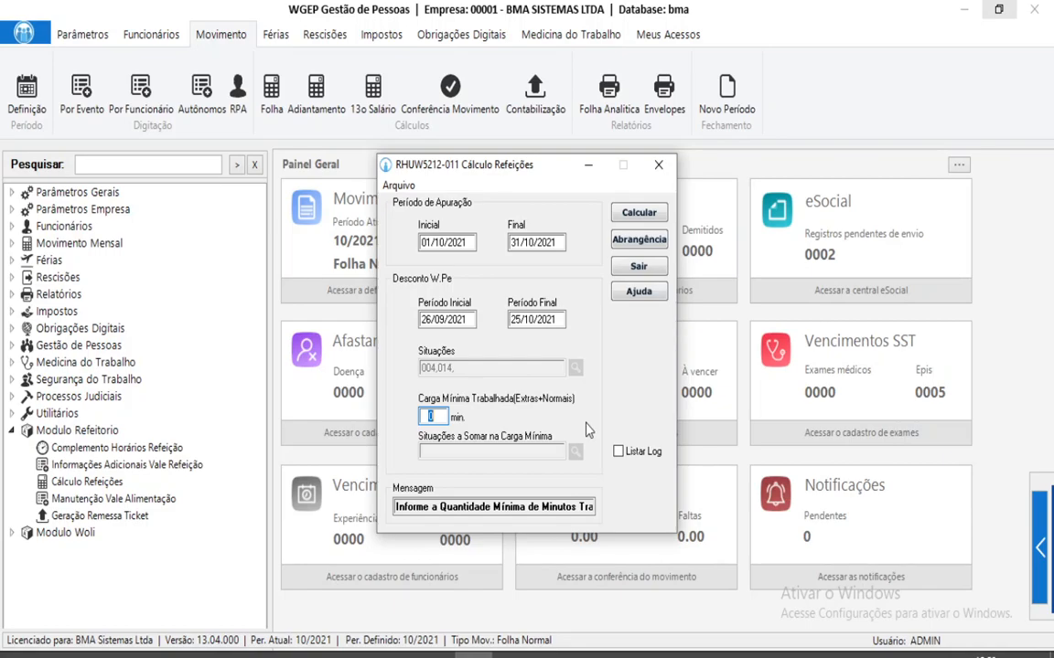
text(480)
key(BackSpace)
key(BackSpace)
key(BackSpace)
text(360)
double_click(422, 417)
Unlock editing of the meal calculation's situations by entering the password.
click(407, 188)
click(437, 228)
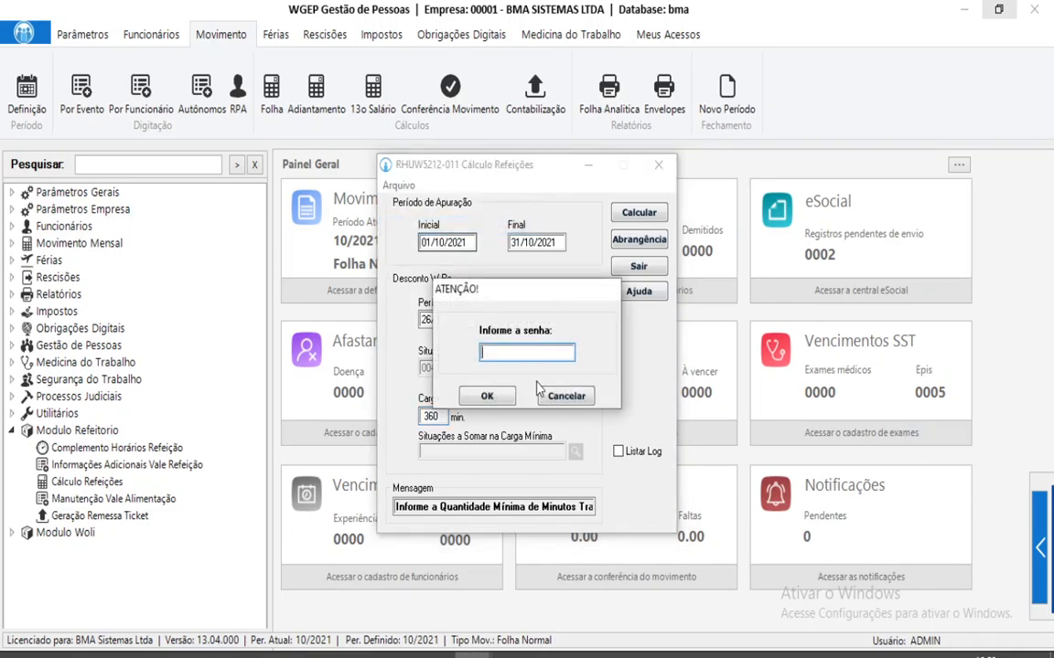
text(123456)
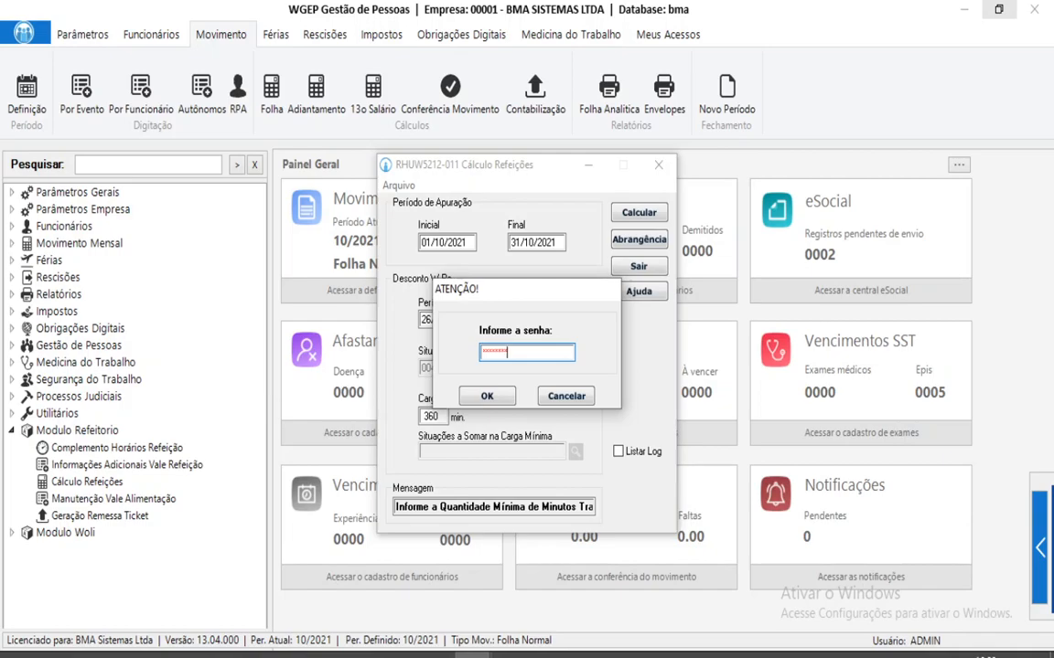
key(Return)
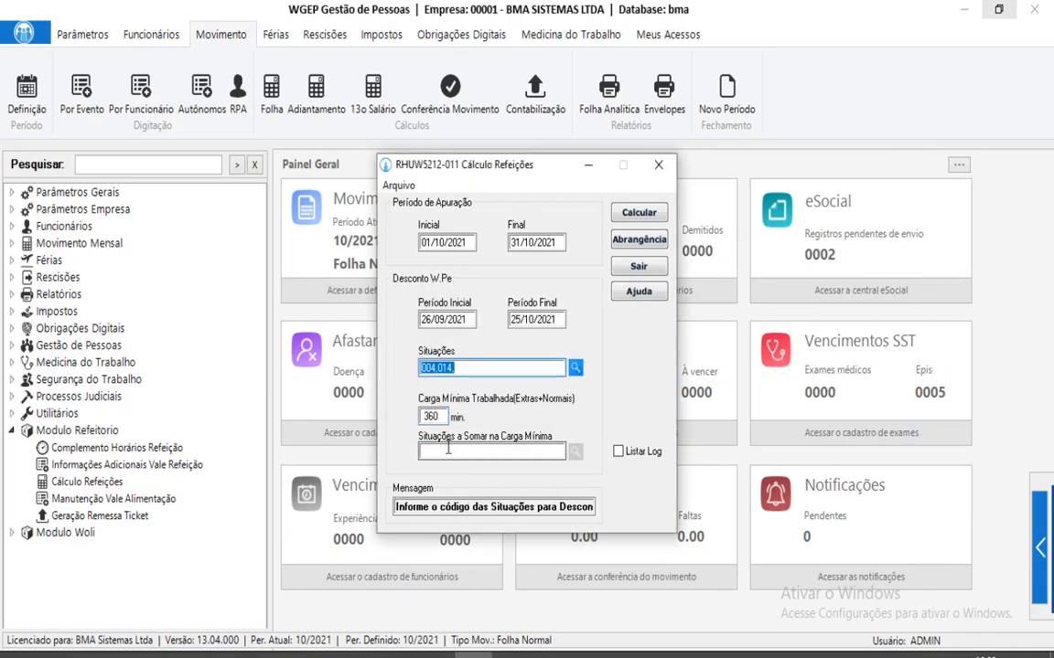
Enter situation 04 in the situations added toward the minimum worked load.
click(479, 451)
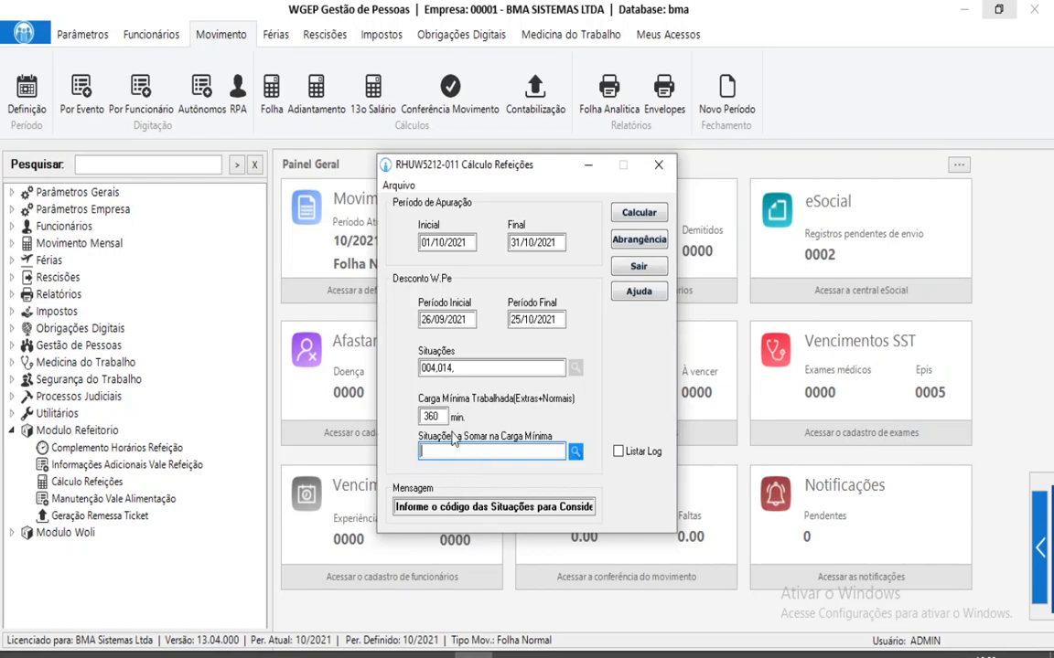
key(shift+Tab)
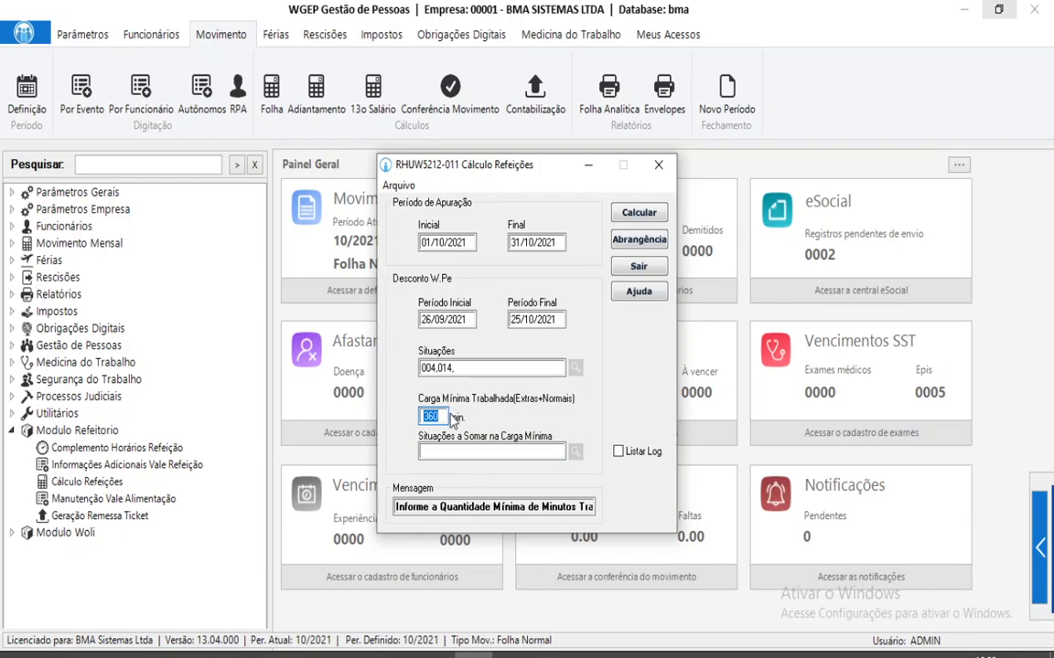
click(448, 449)
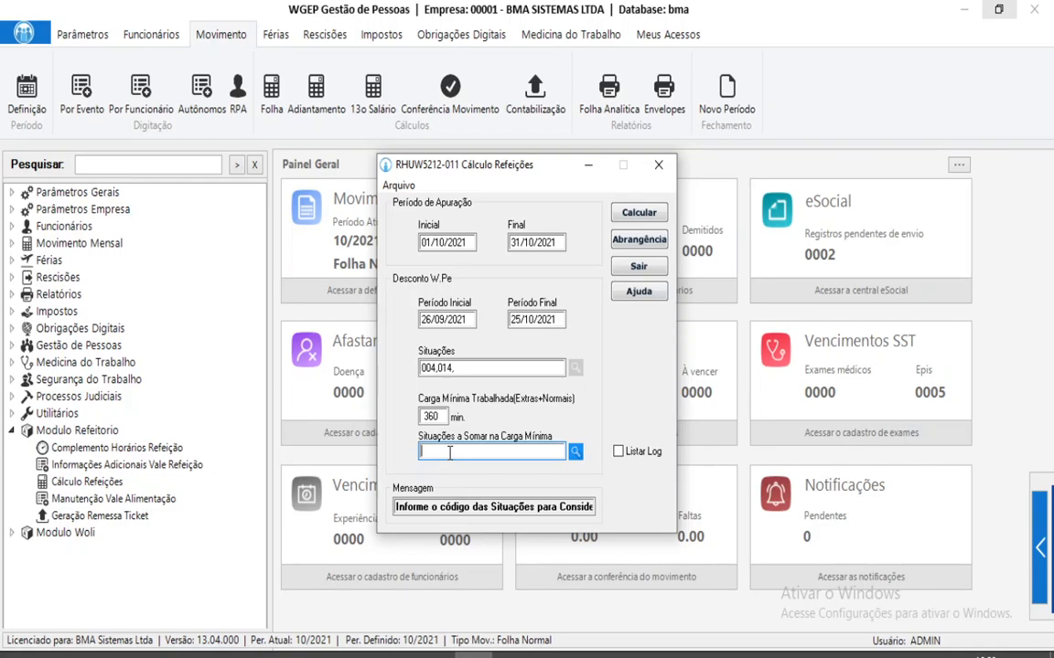
text(004)
text(,)
key(BackSpace)
key(BackSpace)
key(BackSpace)
key(BackSpace)
text(04,)
Review the discount situation codes, the 360-minute minimum load and the added situations.
click(468, 368)
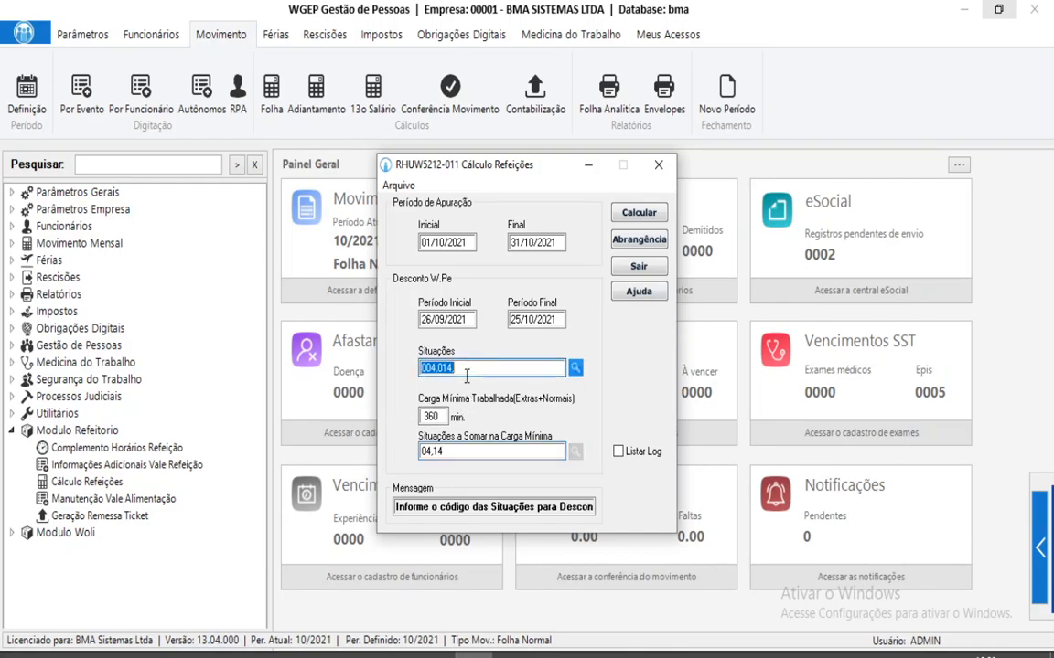
click(438, 417)
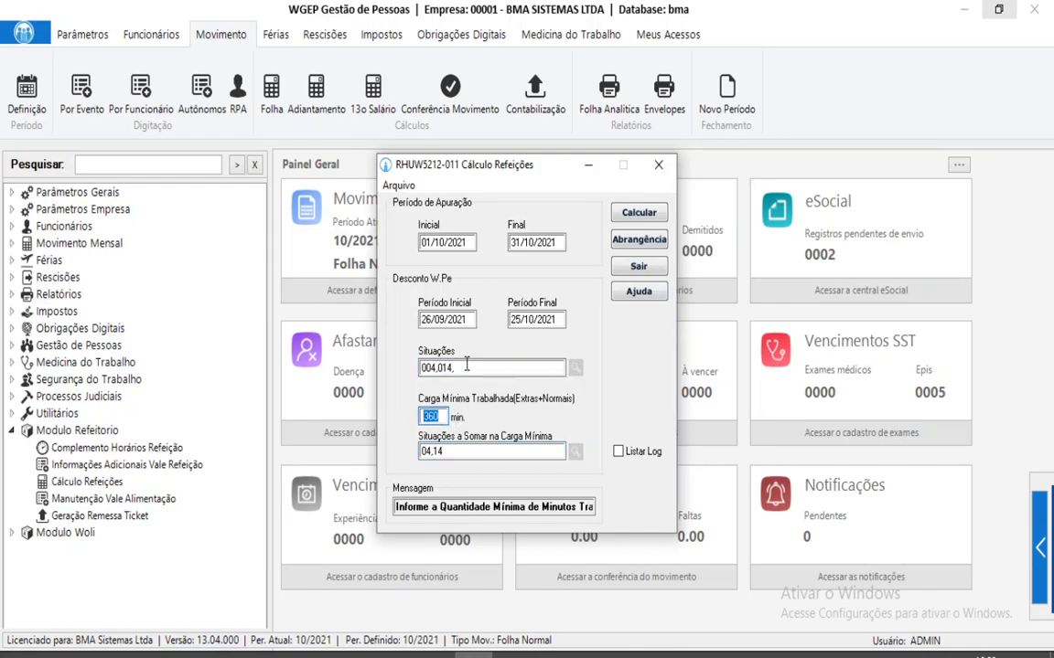
click(456, 450)
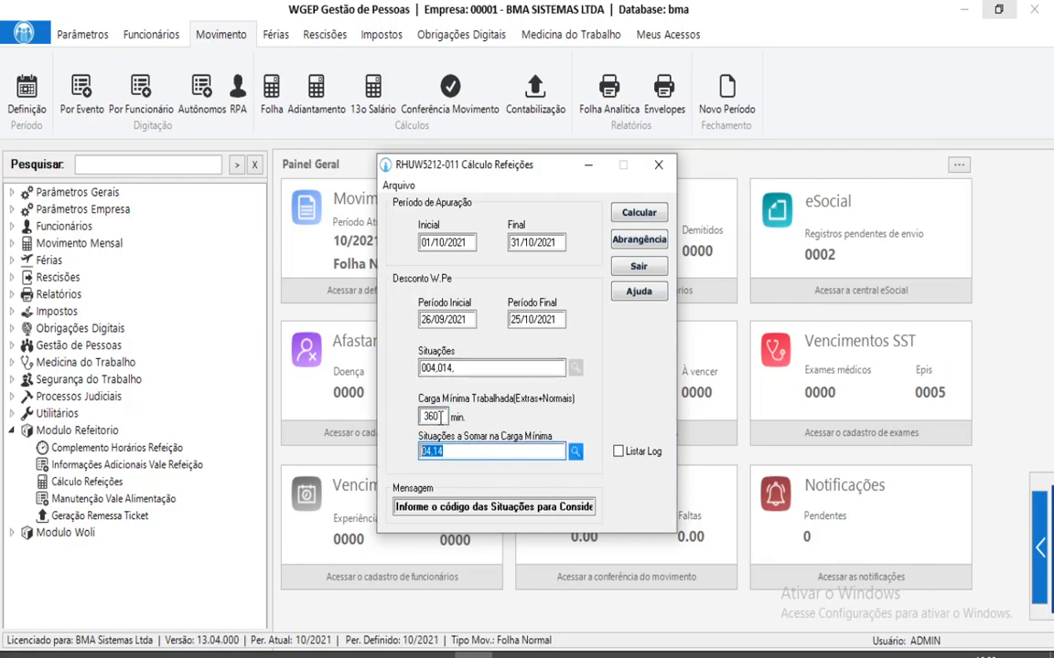
click(443, 416)
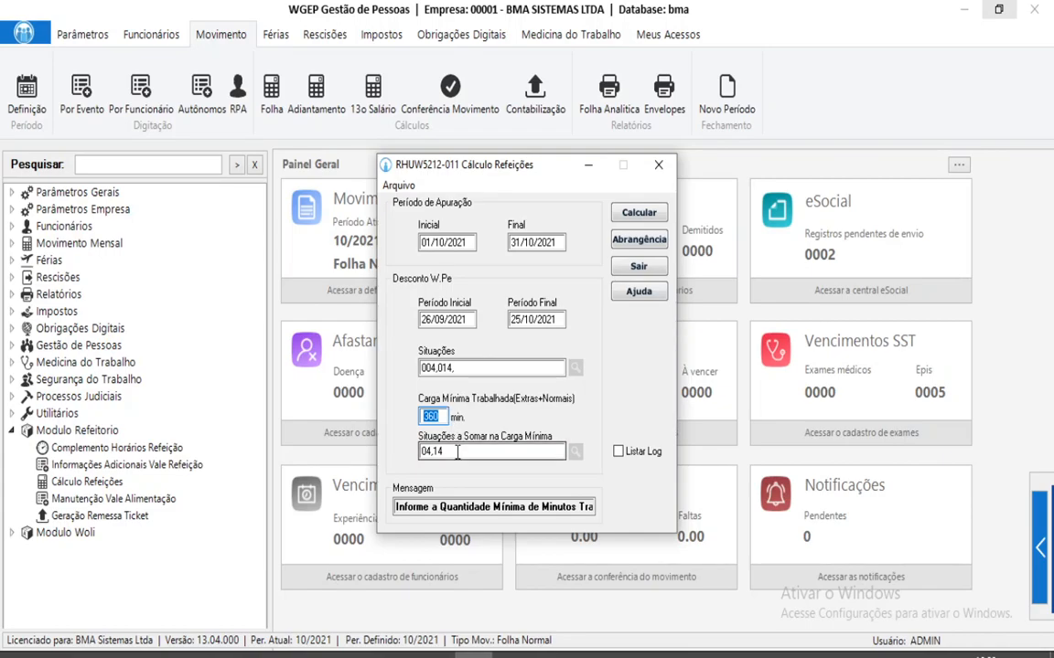
key(Tab)
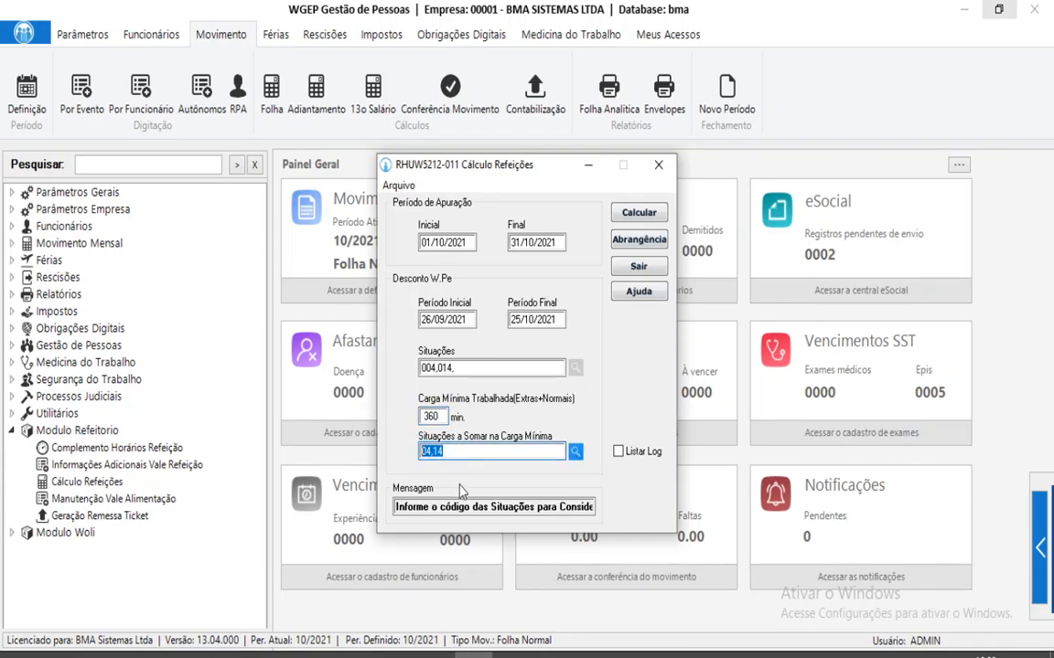
click(444, 416)
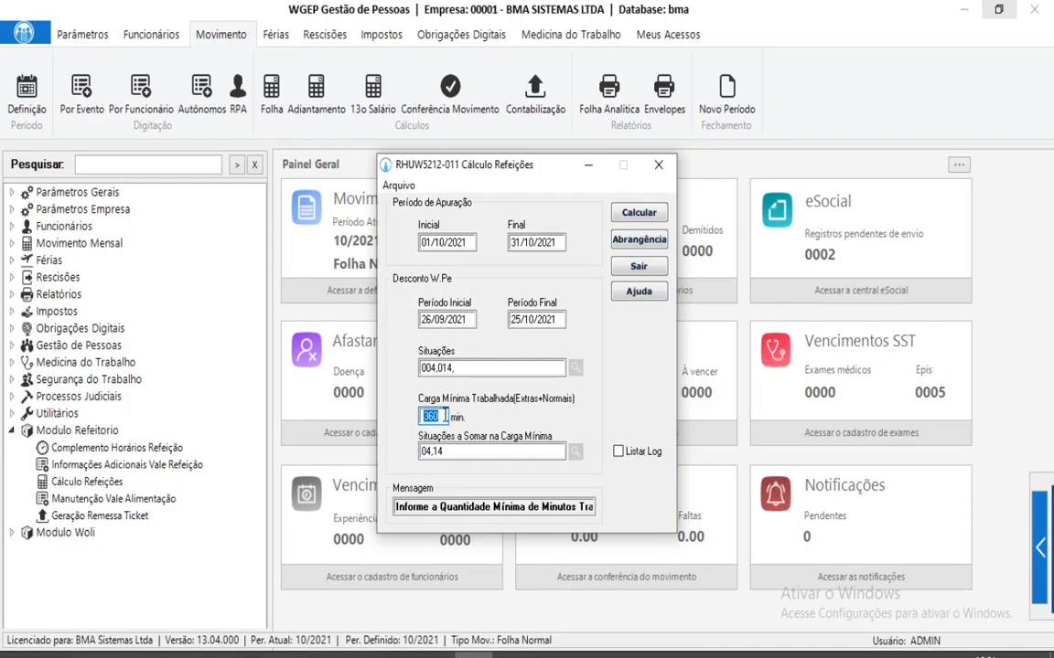
Run the October 2021 meal calculation and review the report of six employees' meal counts and values.
click(636, 215)
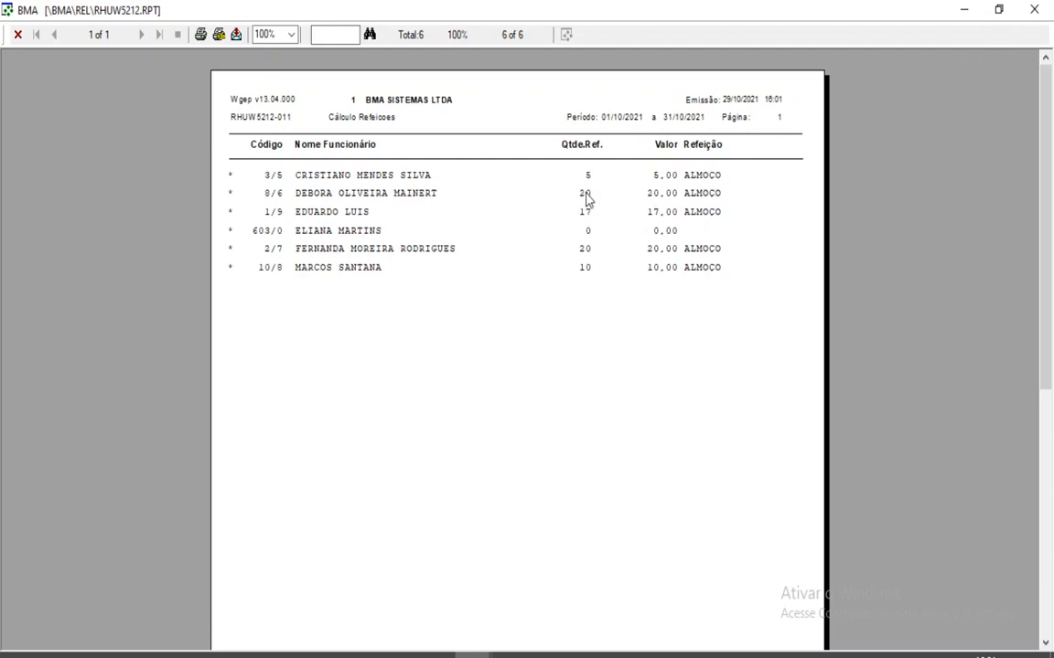
click(1035, 9)
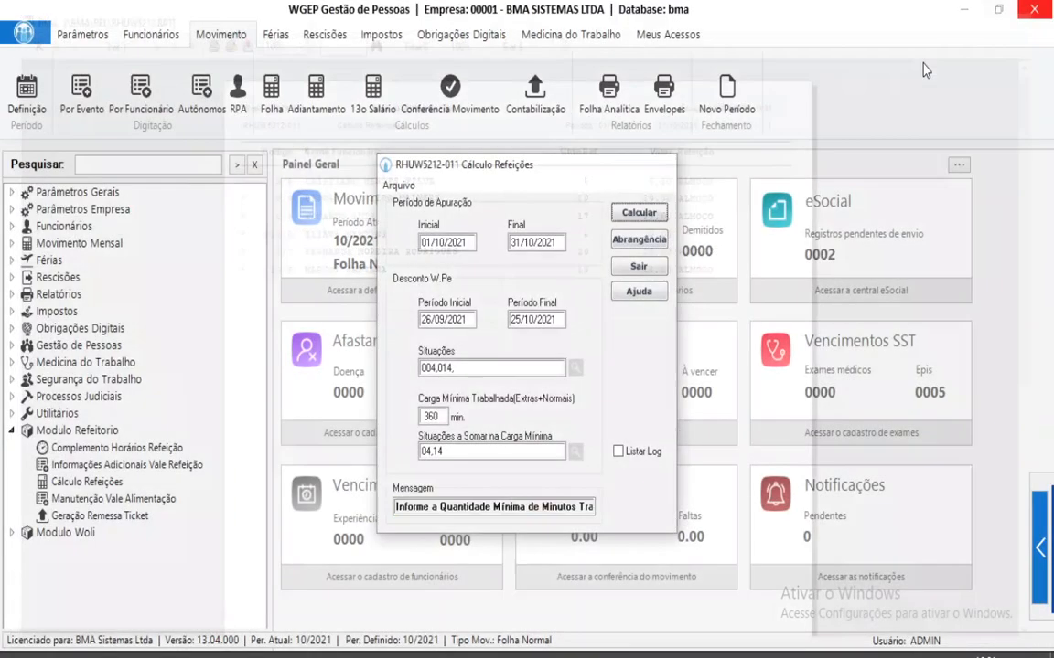
double_click(90, 481)
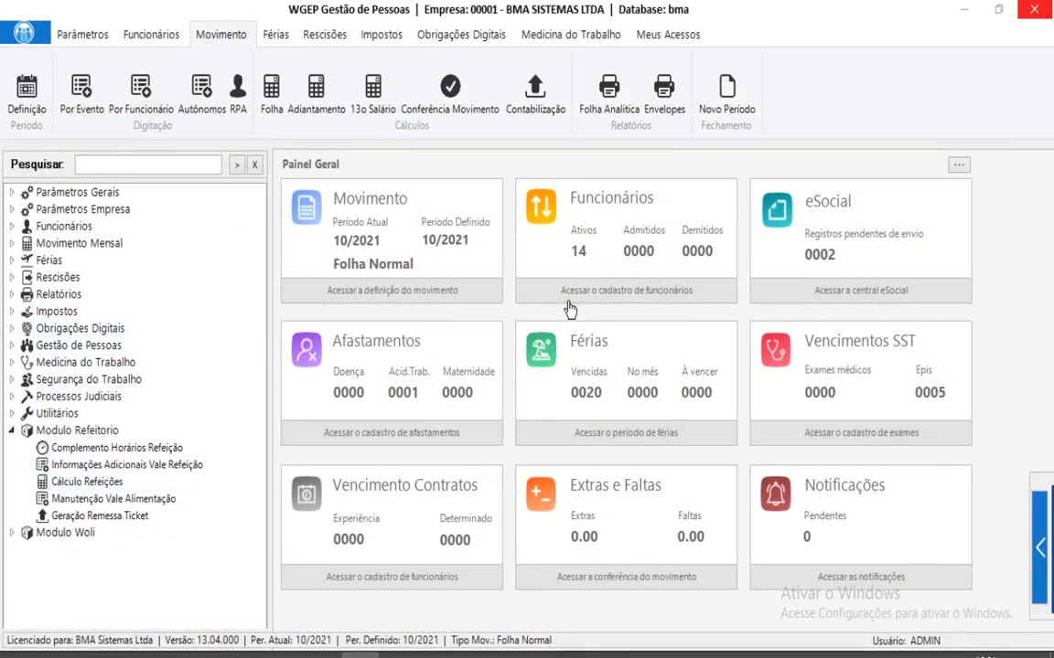
Close the meal calculation window and recalculate the October payroll.
click(442, 416)
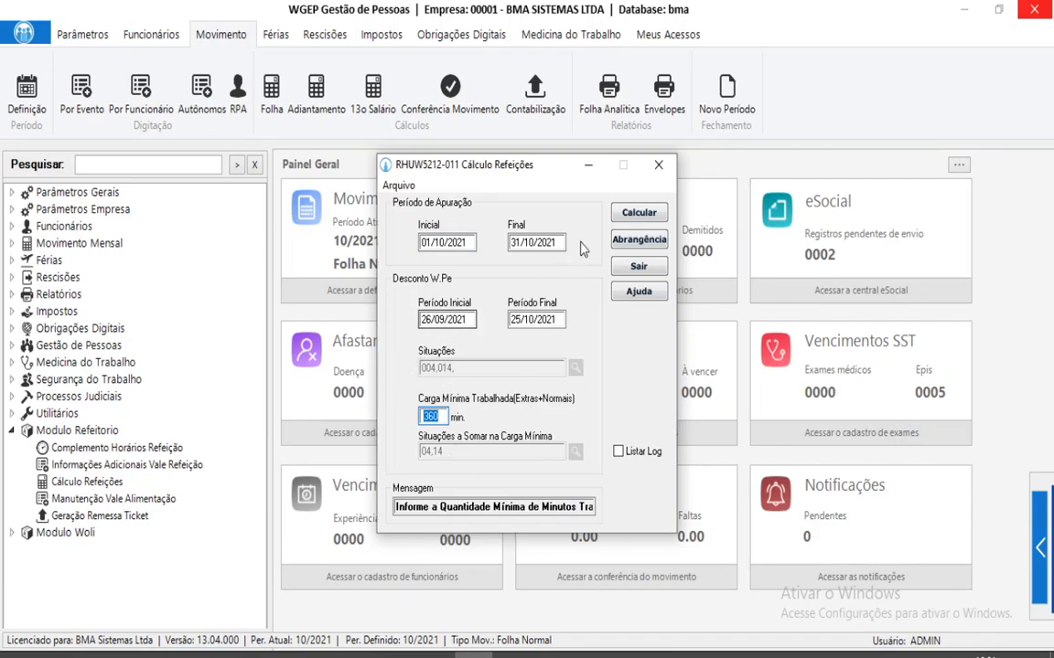
click(658, 165)
click(271, 92)
click(629, 277)
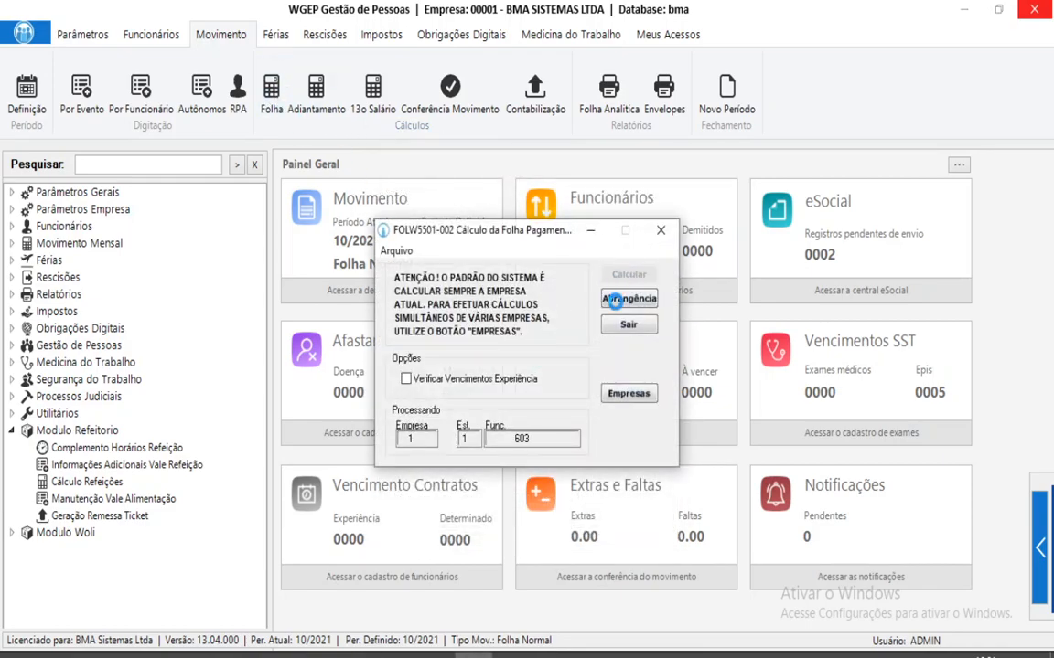
click(560, 392)
Check that the employee's envelope in establishment 1 shows 528 VALE REFEICAO at 20,00.
click(94, 164)
text(ENVEL)
double_click(147, 227)
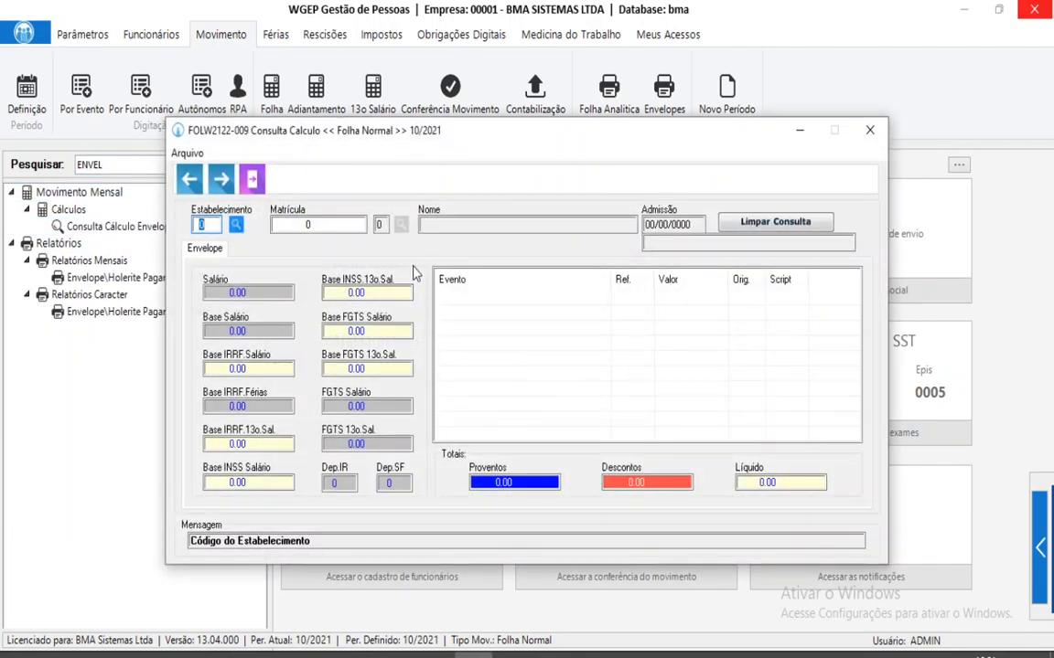
text(1)
key(Return)
text(8)
key(Return)
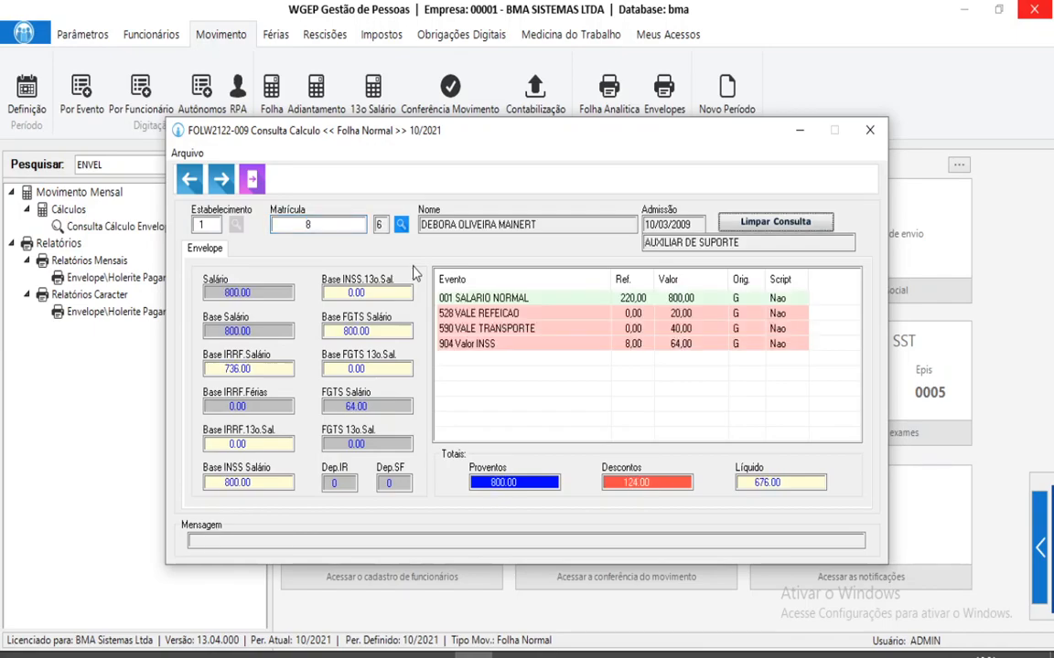
click(732, 314)
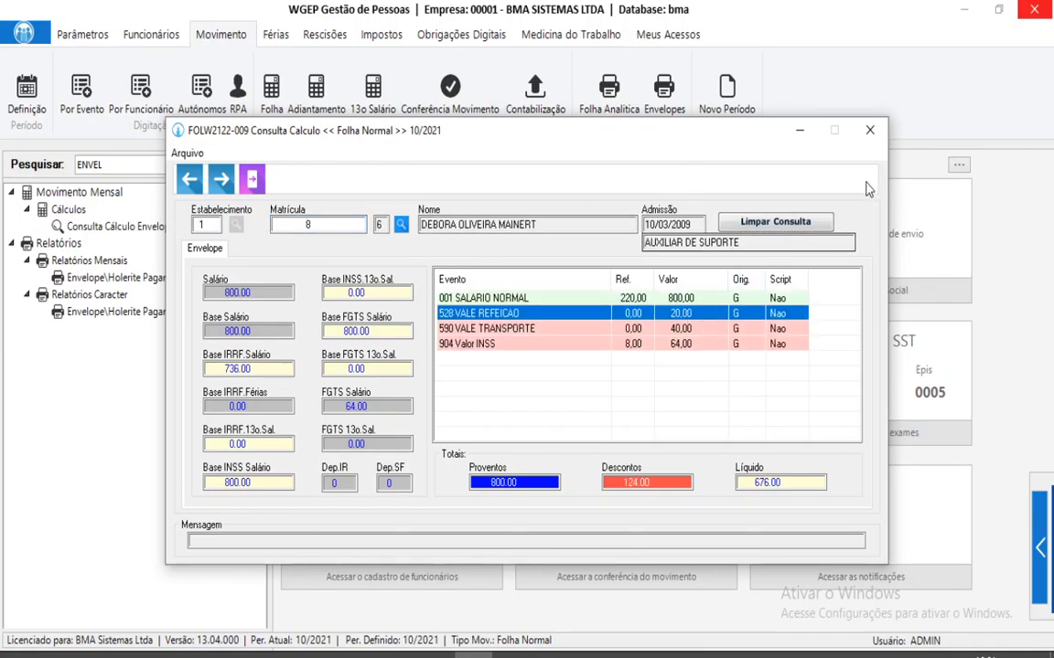
click(869, 130)
click(256, 164)
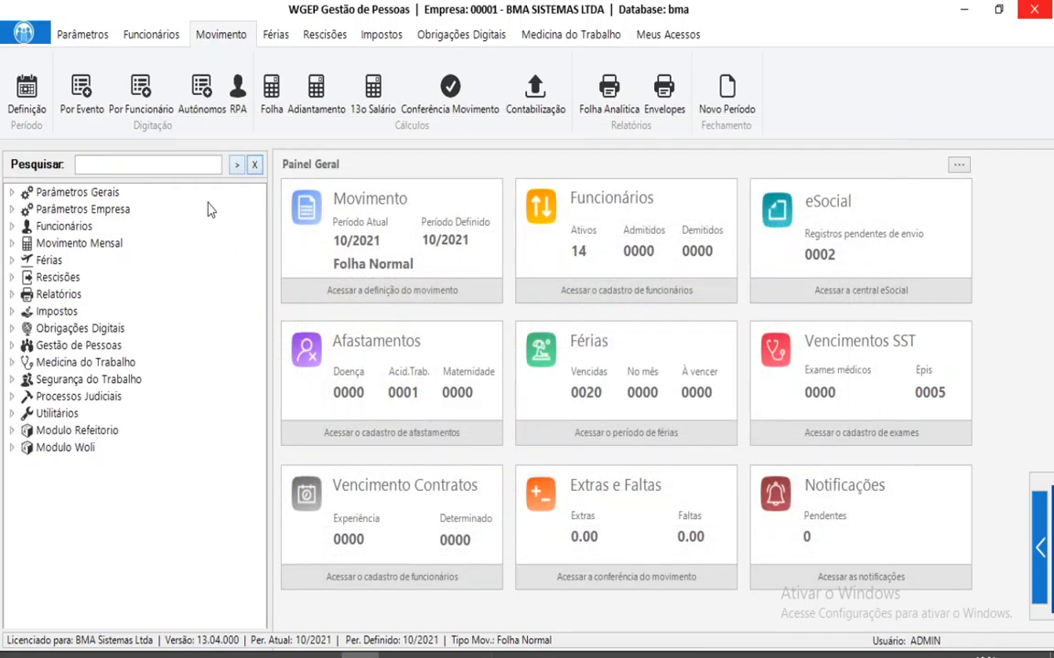
Load the 10/2021 rows in Manutenção Vale Alimentação under Modulo Refeitorio.
double_click(89, 432)
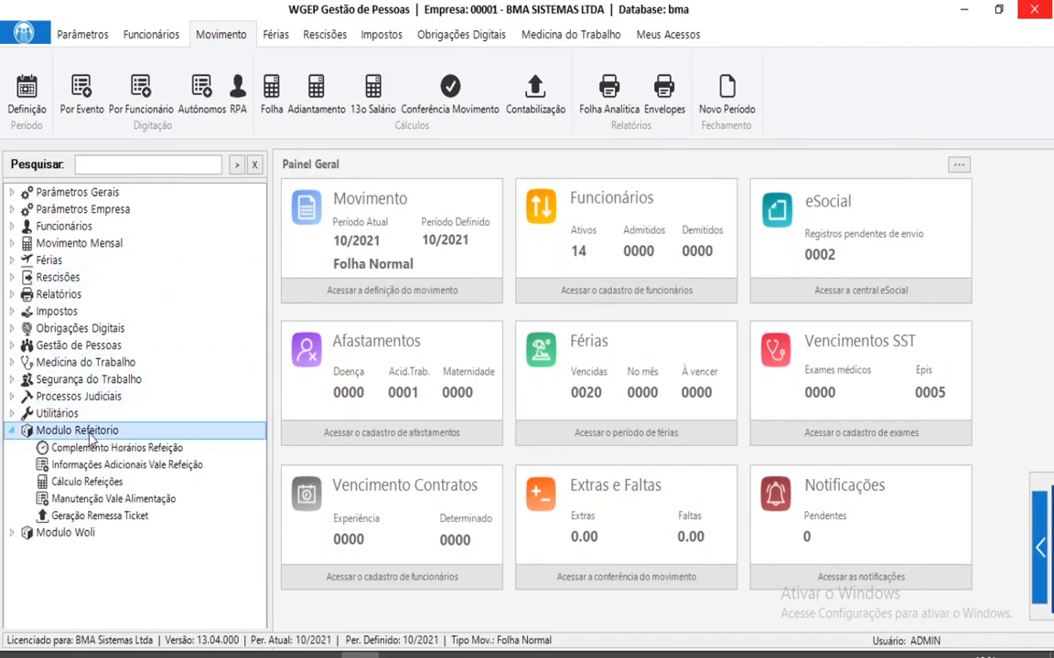
click(96, 501)
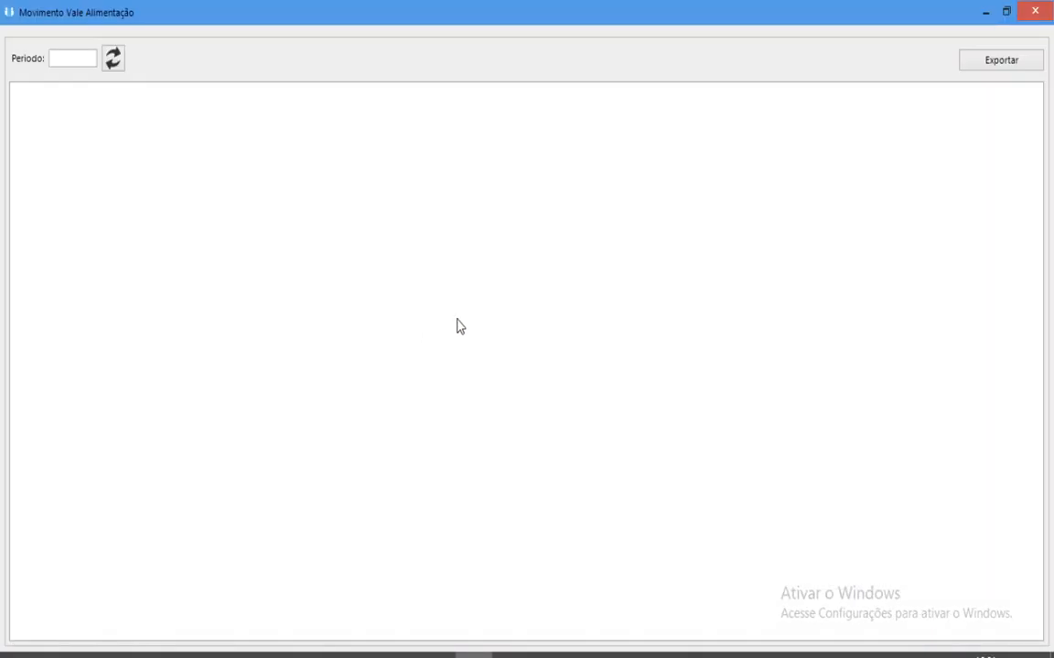
click(112, 60)
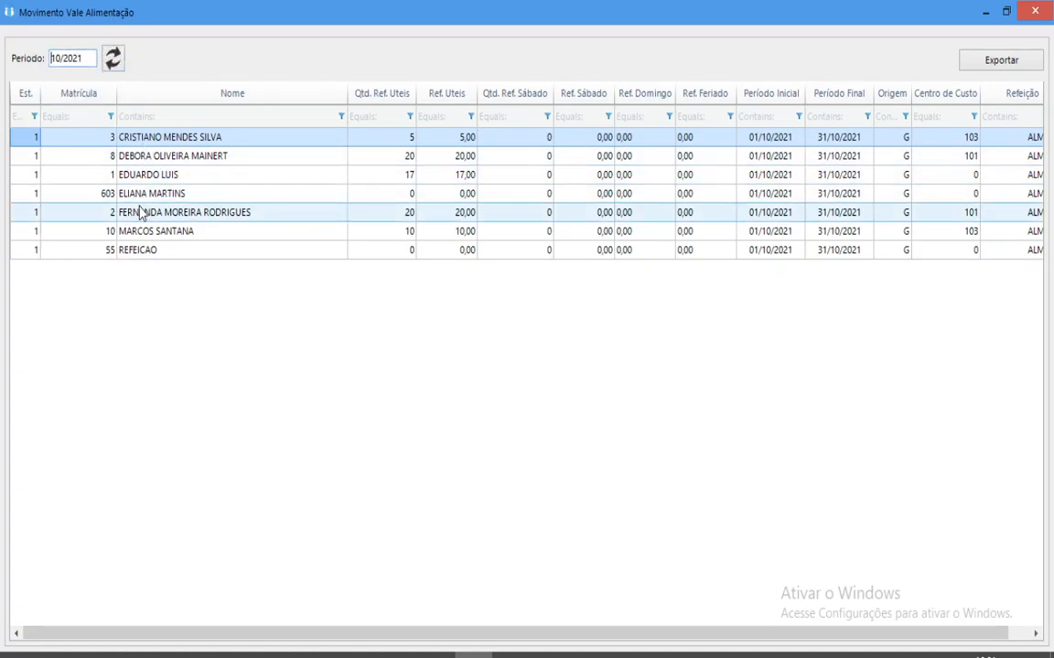
click(47, 58)
Change the employee's Ref. Uteis value from 20,00 to 25, leaving the Saturday quantity unchanged.
click(447, 161)
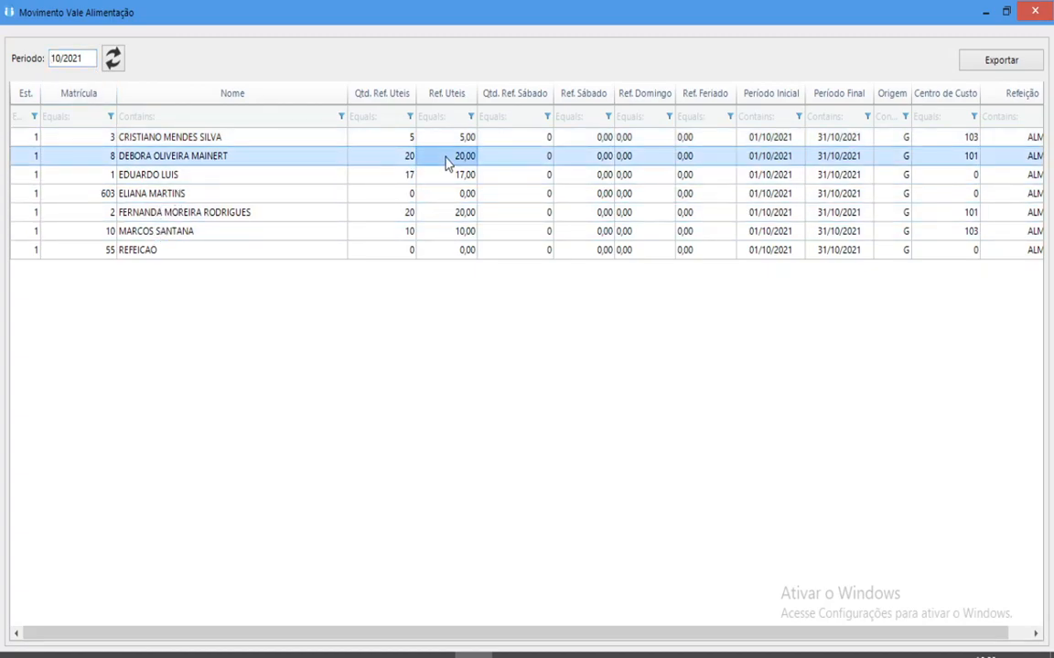
click(447, 160)
text(25)
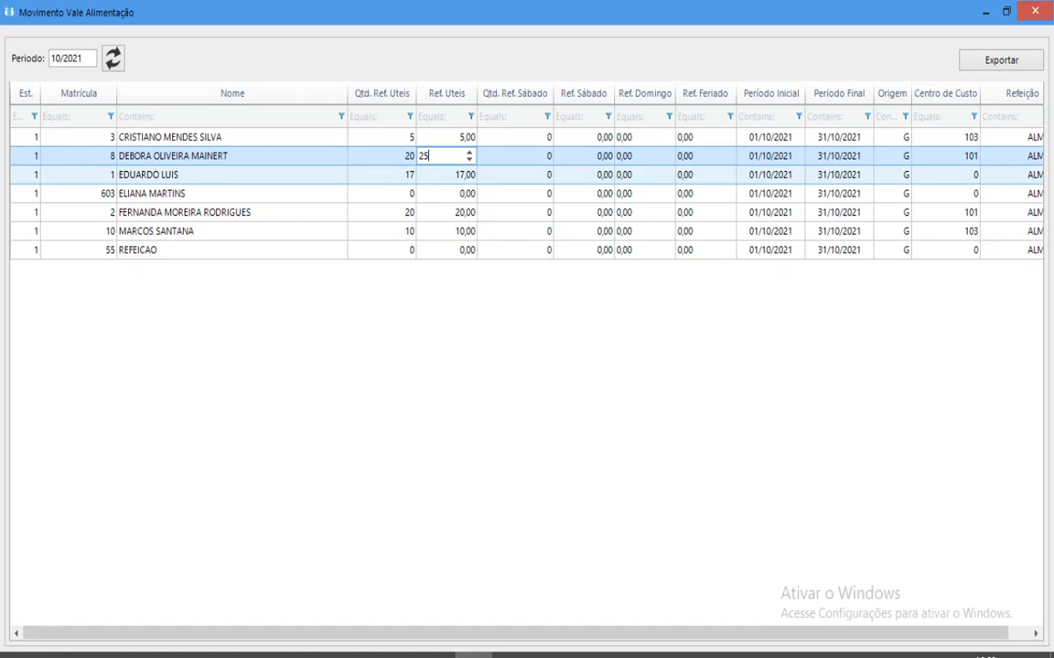
click(505, 160)
click(503, 175)
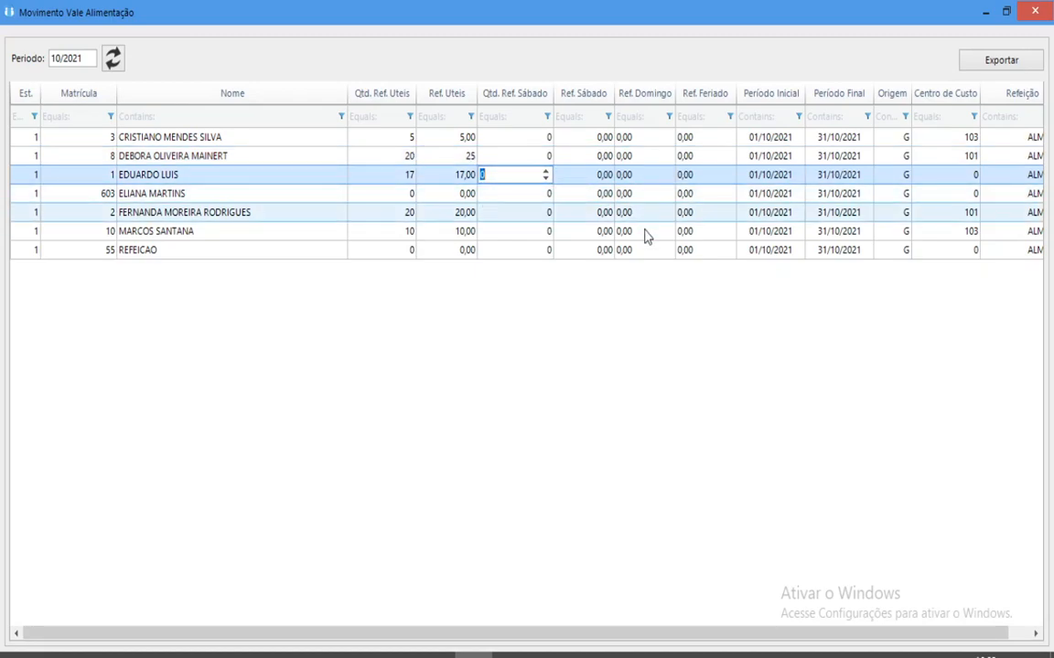
click(670, 365)
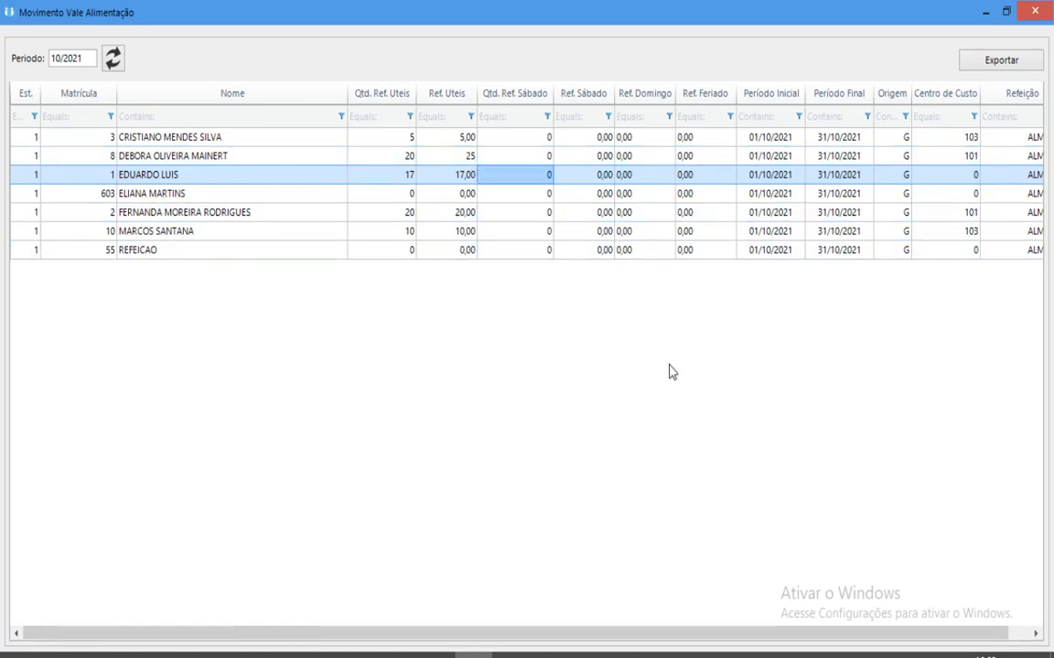
click(1036, 11)
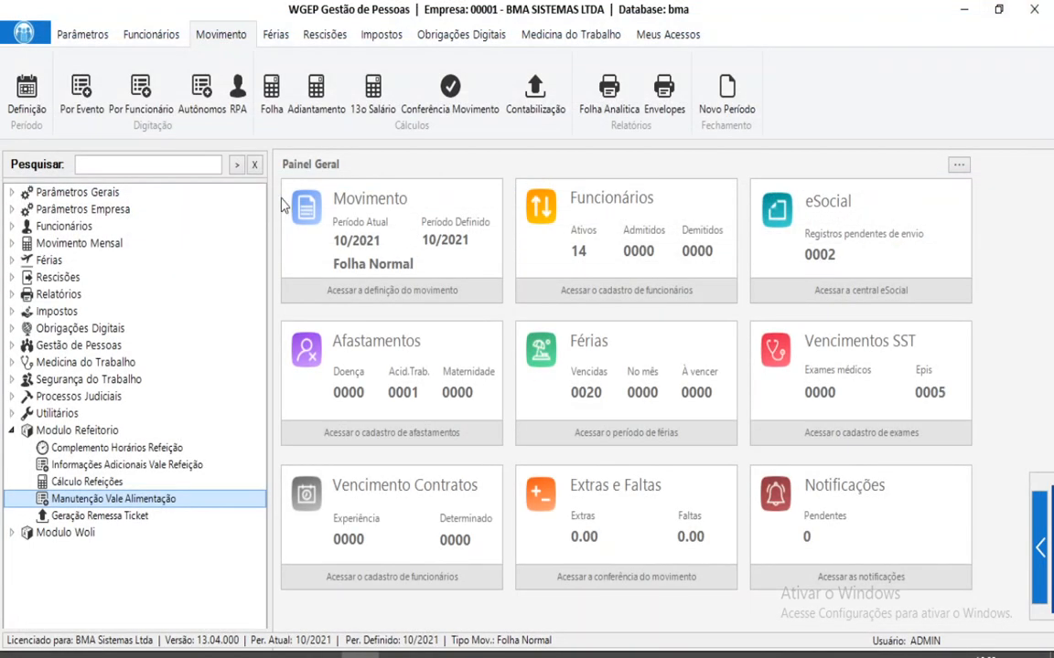
Recalculate the payroll with the new meal value.
click(271, 87)
click(628, 277)
click(564, 395)
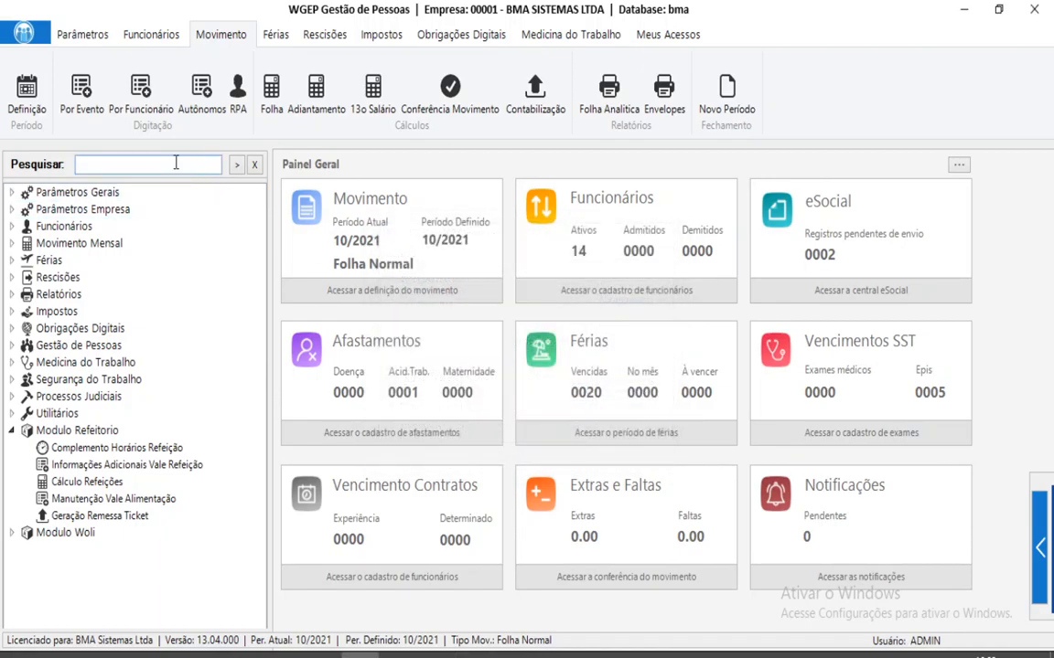
Confirm the employee's envelope now shows 528 VALE REFEICAO at 25,00 and net pay 671,00.
text(ENVEL)
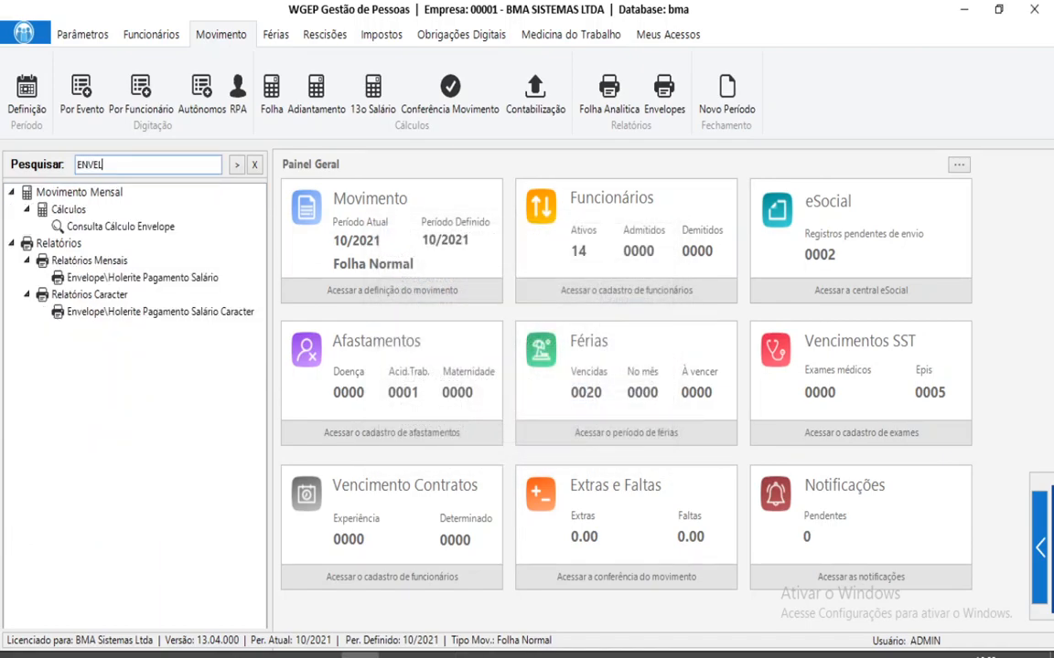
double_click(147, 228)
key(Return)
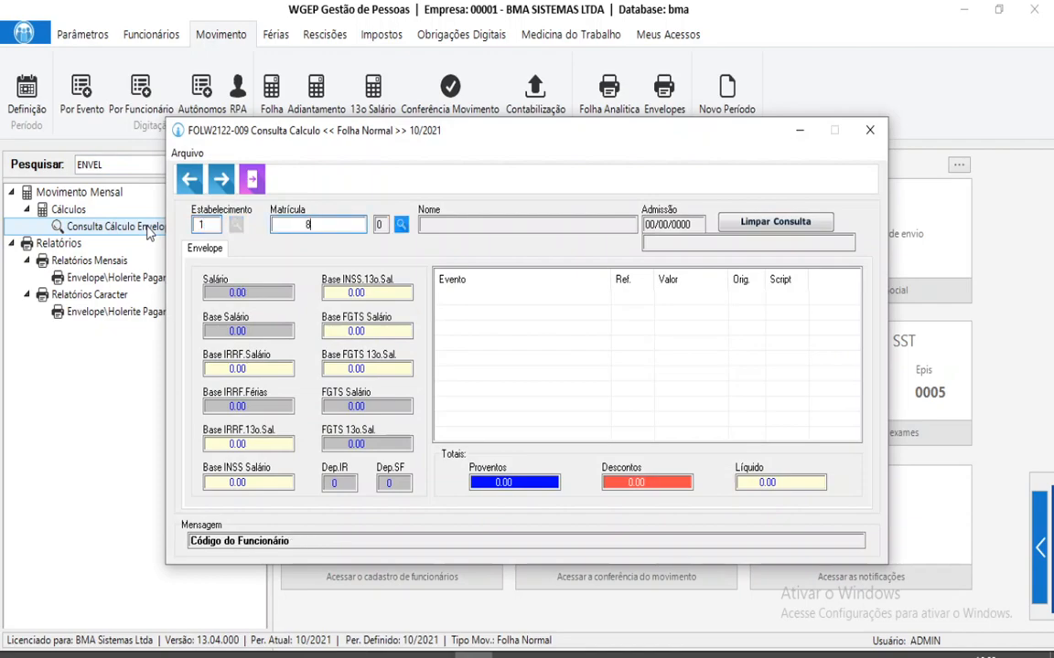
text(8)
key(Return)
click(681, 313)
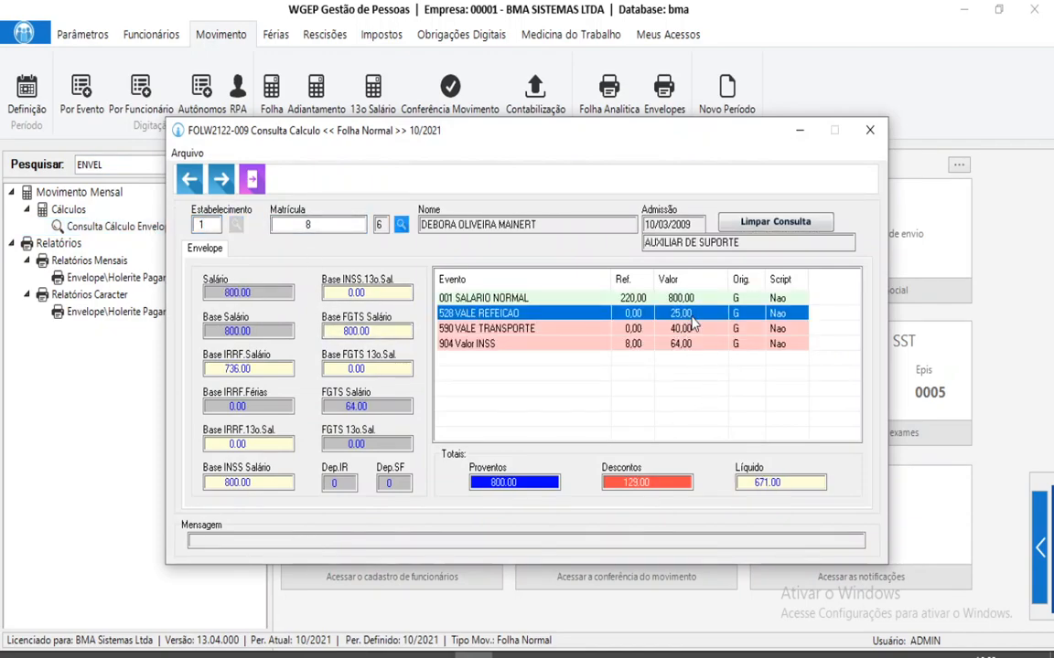
click(873, 134)
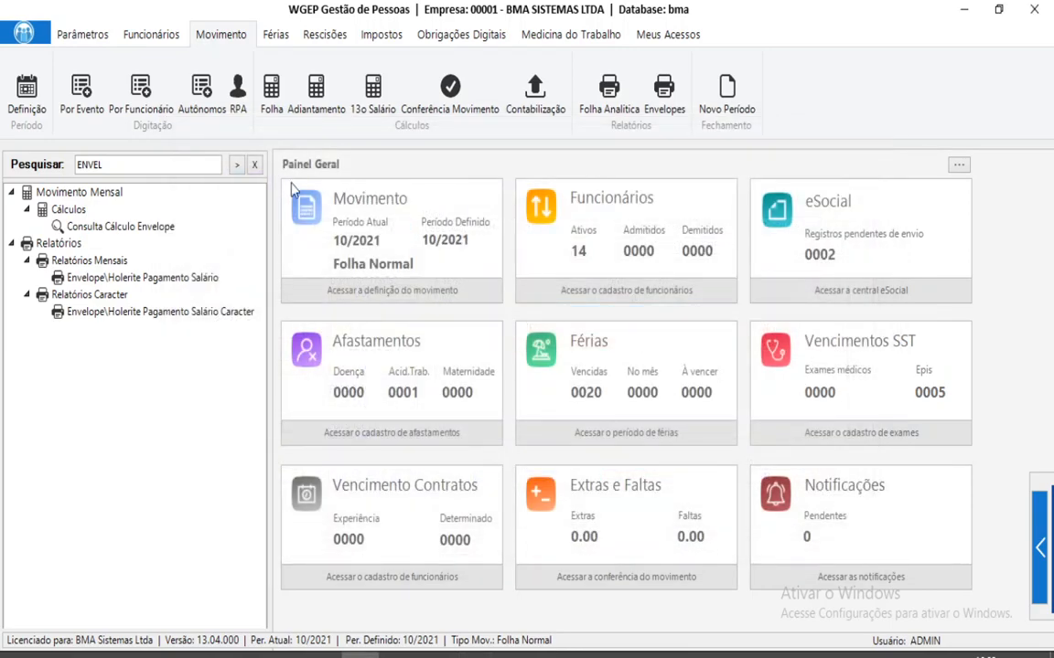
click(254, 165)
double_click(87, 432)
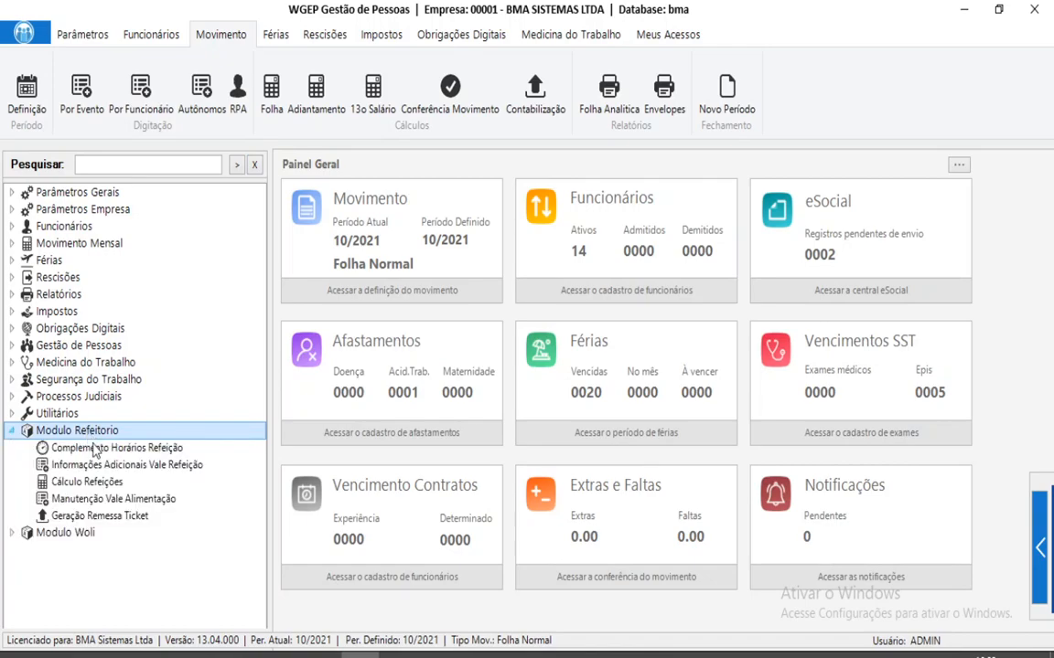
Generate the 10/2021 ticket remittance report, listing five employees with recharges totalling 77,00.
double_click(102, 517)
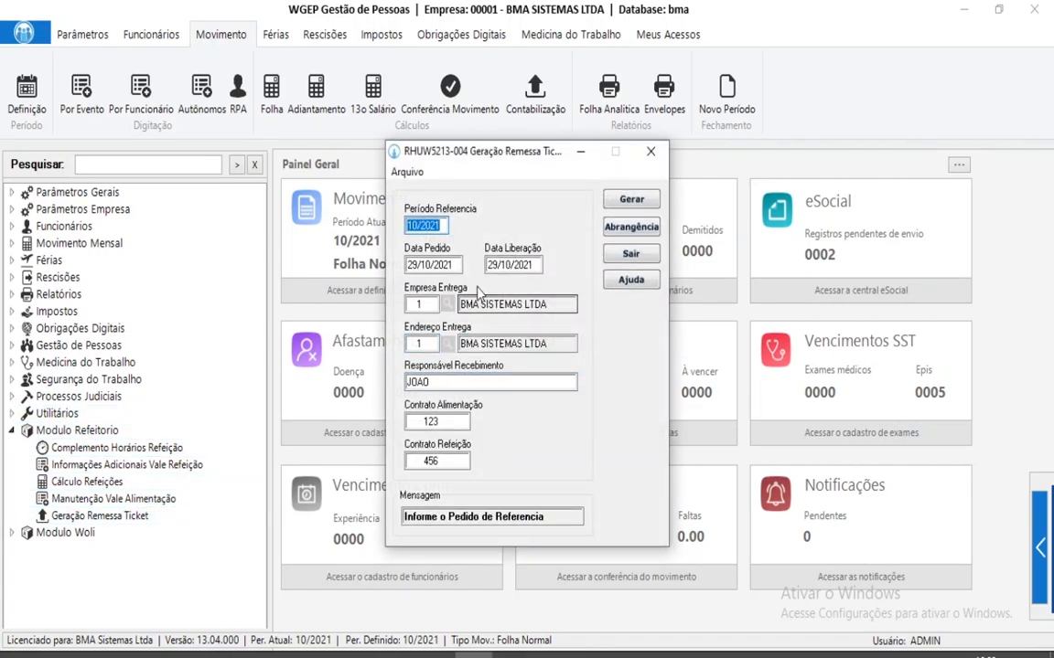
key(Tab)
key(Tab)
key(Tab)
key(Tab)
key(Tab)
key(Tab)
key(Return)
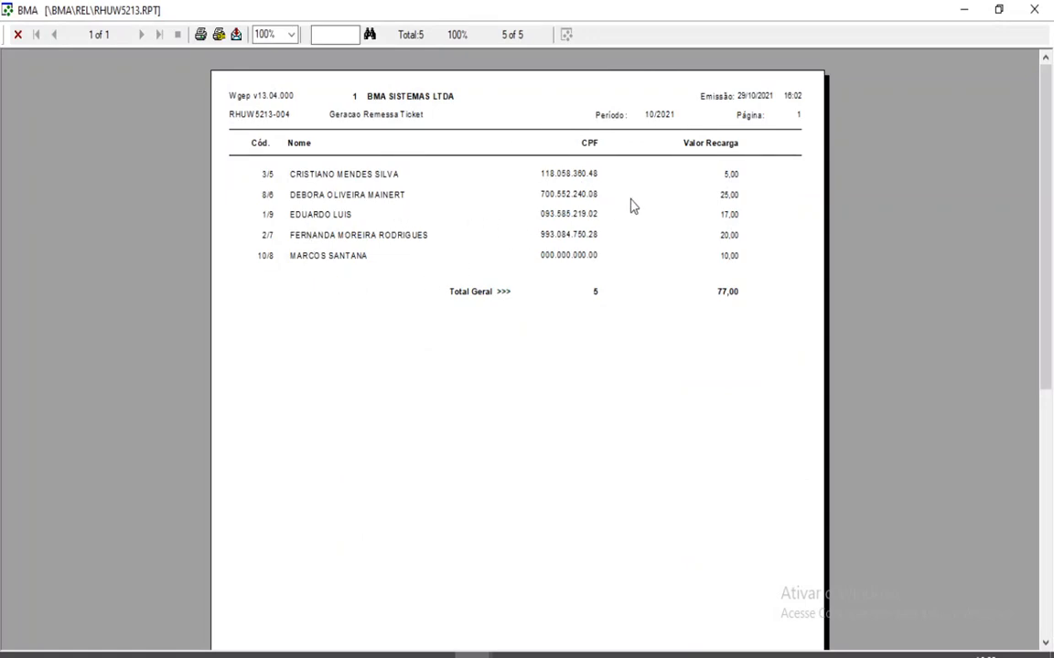
Close the remittance report preview and reselect Geração Remessa Ticket in the tree.
click(1037, 11)
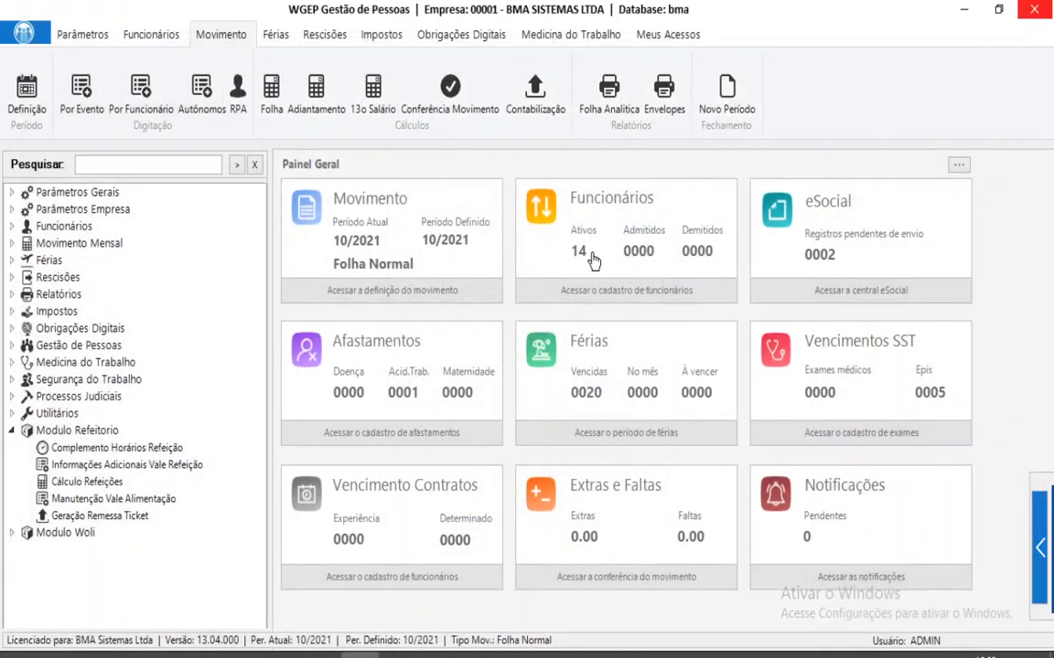
click(152, 520)
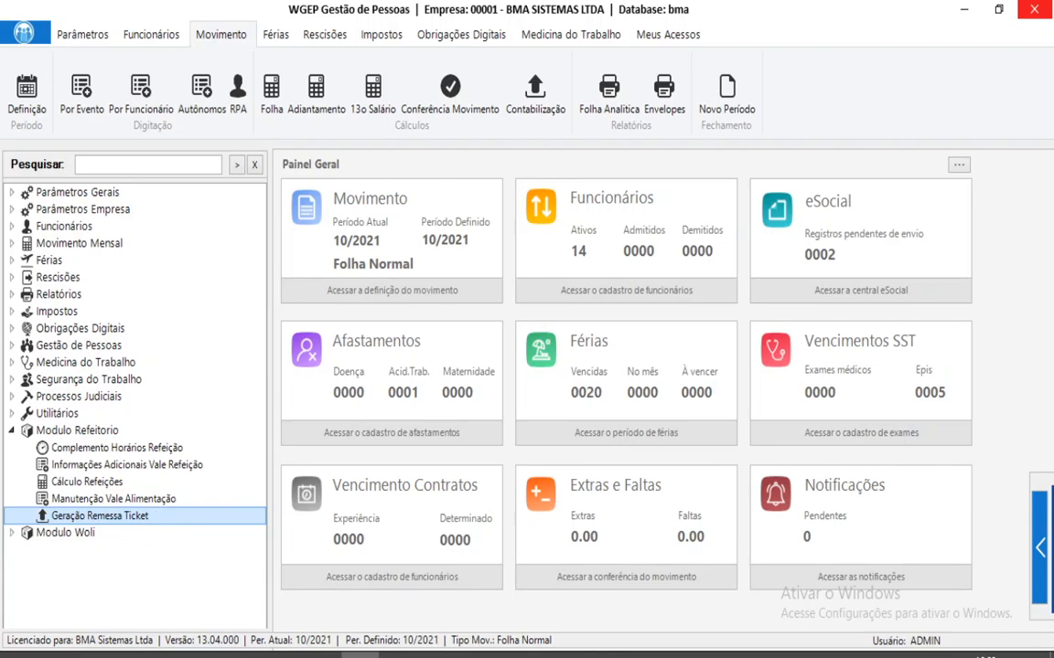
double_click(99, 516)
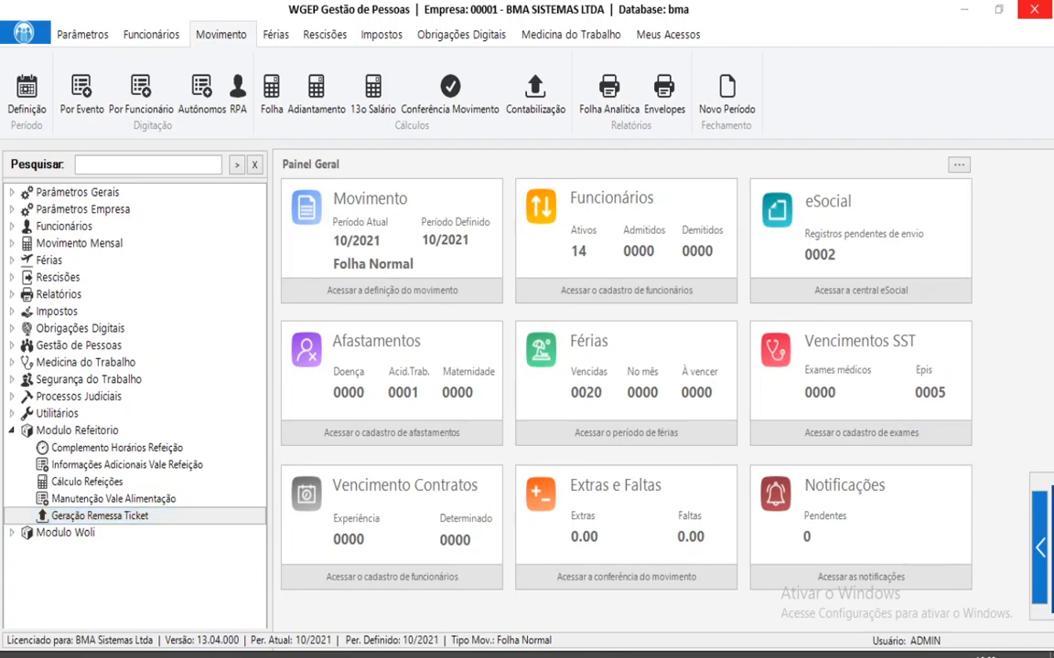